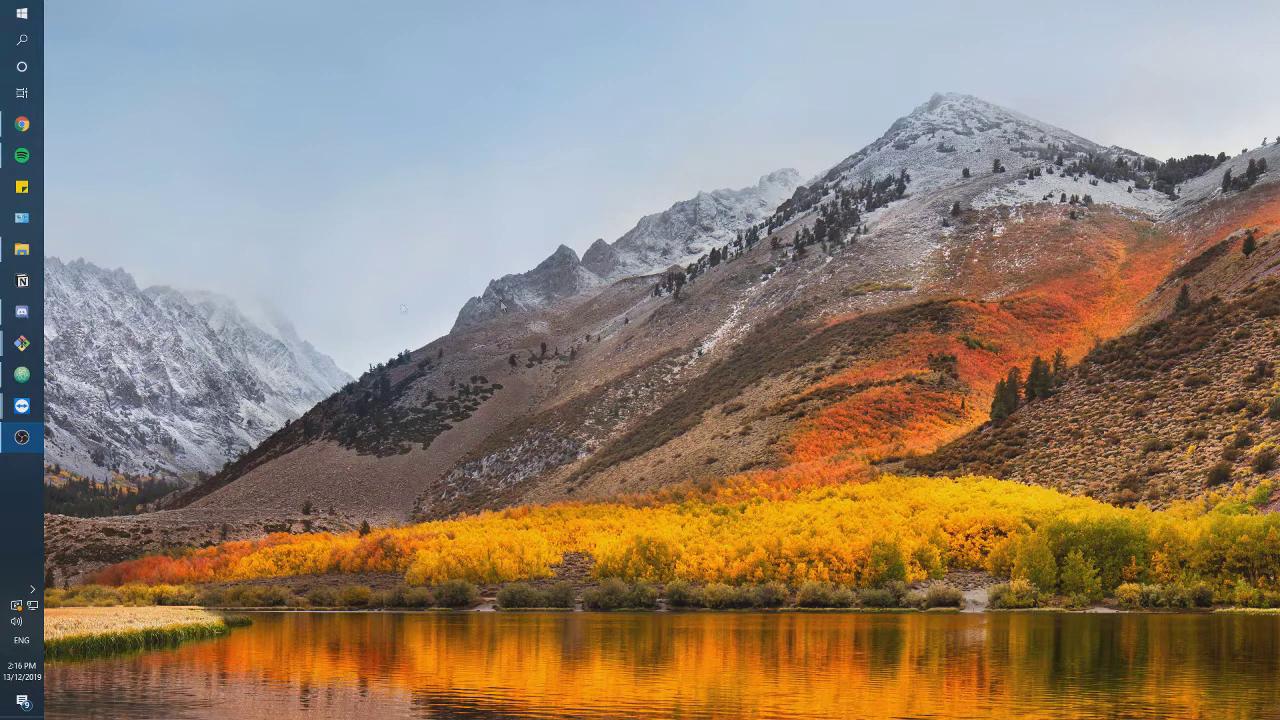
Bring up the phone's remote-control window and check the QuickSupport app from the home screen.
{"action": "mouse_move", "coordinate": [21, 405]}
{"action": "left_click", "coordinate": [66, 424]}
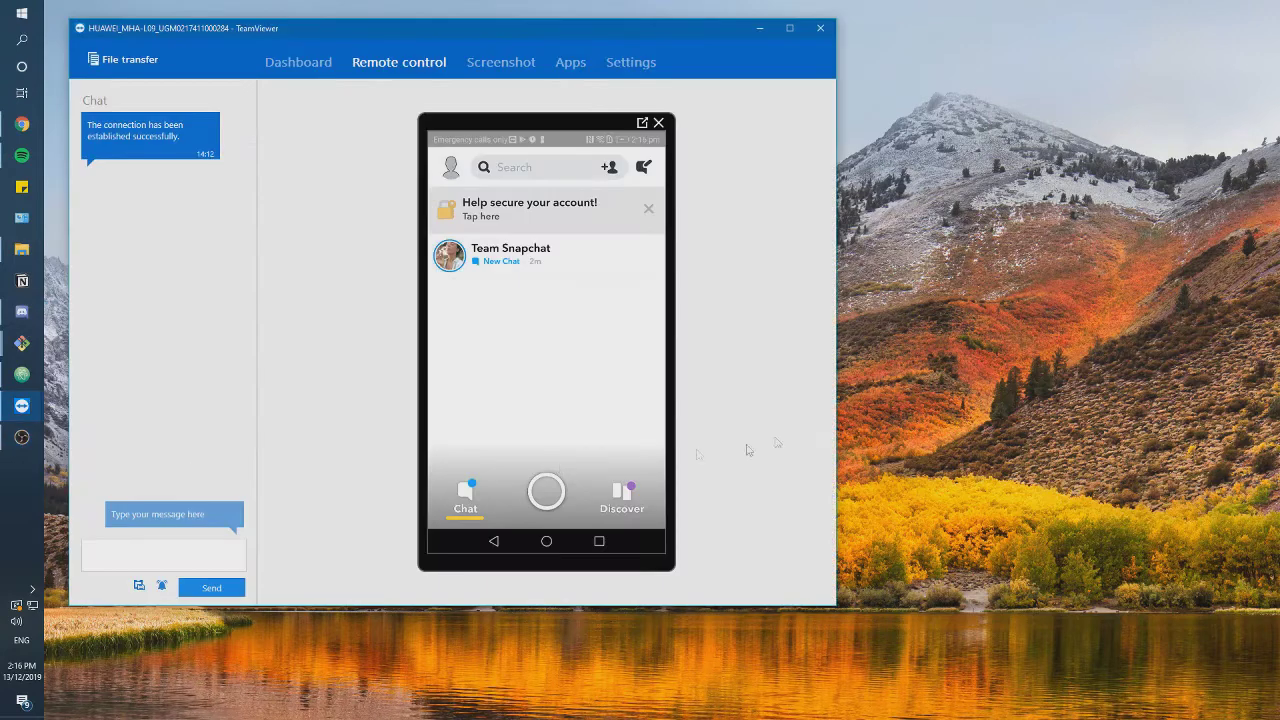
{"action": "left_click_drag", "start_coordinate": [554, 28], "coordinate": [687, 77]}
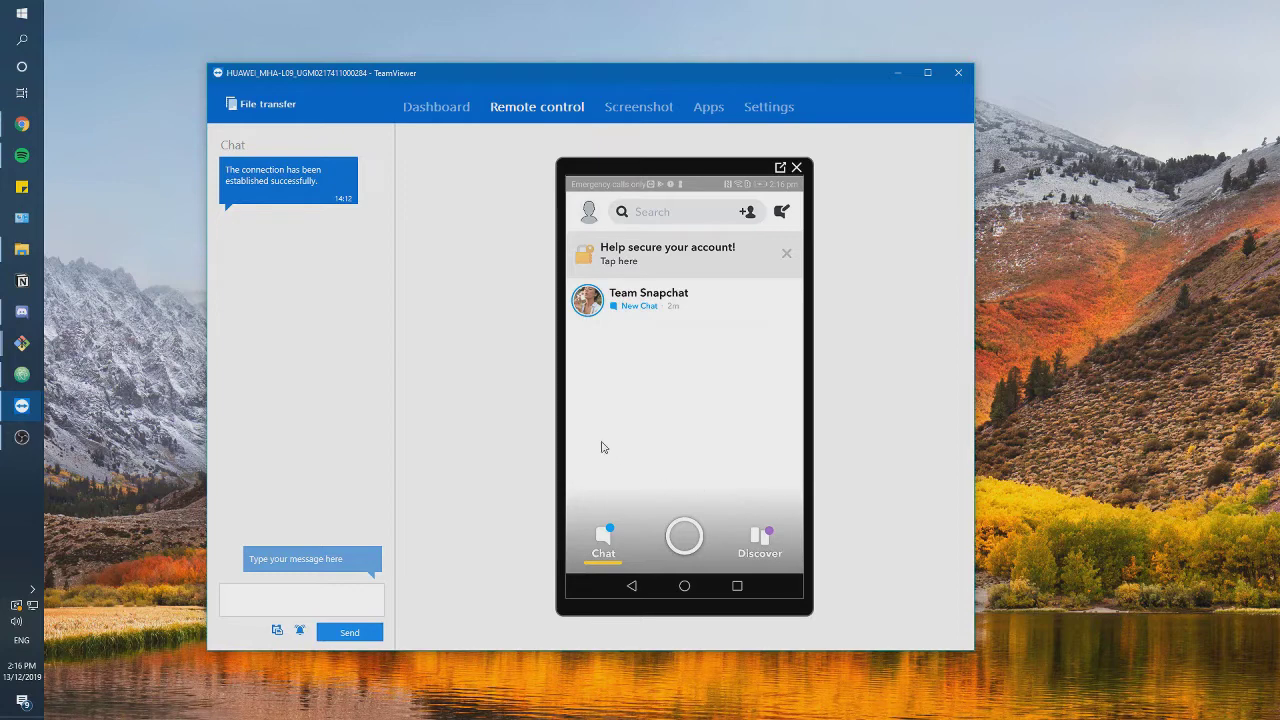
{"action": "left_click", "coordinate": [688, 586]}
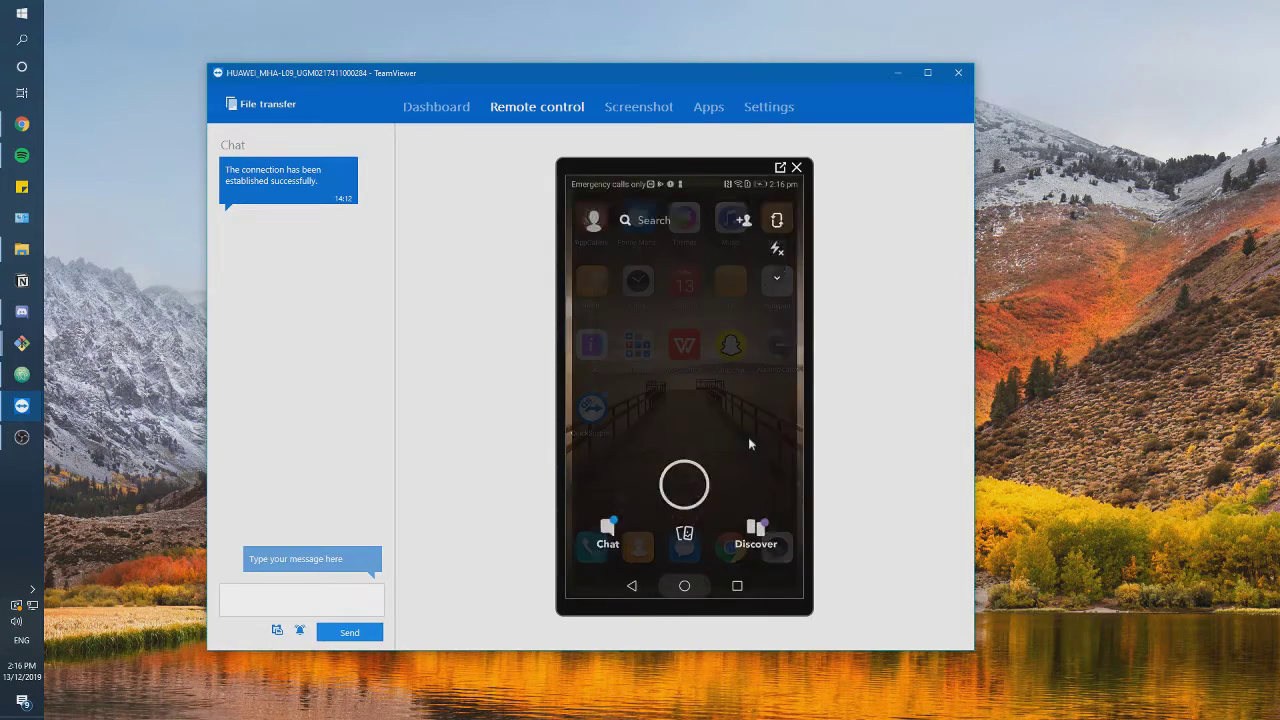
{"action": "left_click", "coordinate": [591, 405]}
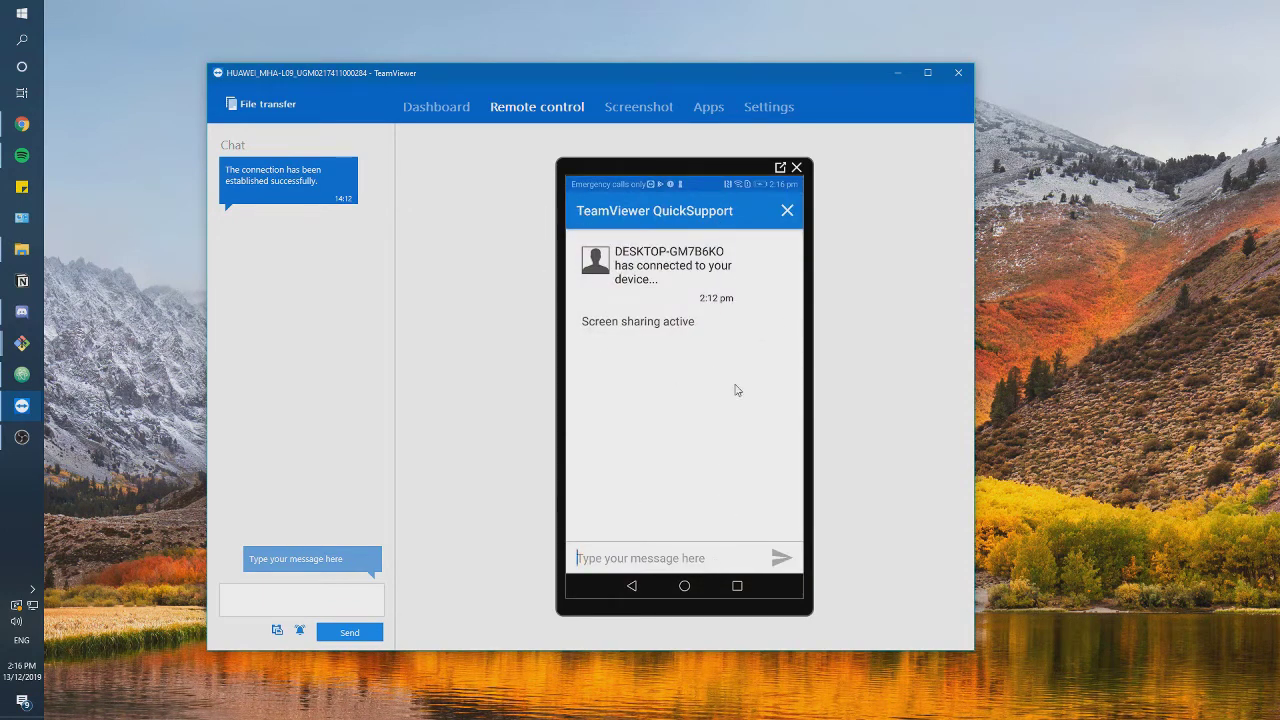
{"action": "left_click", "coordinate": [688, 585]}
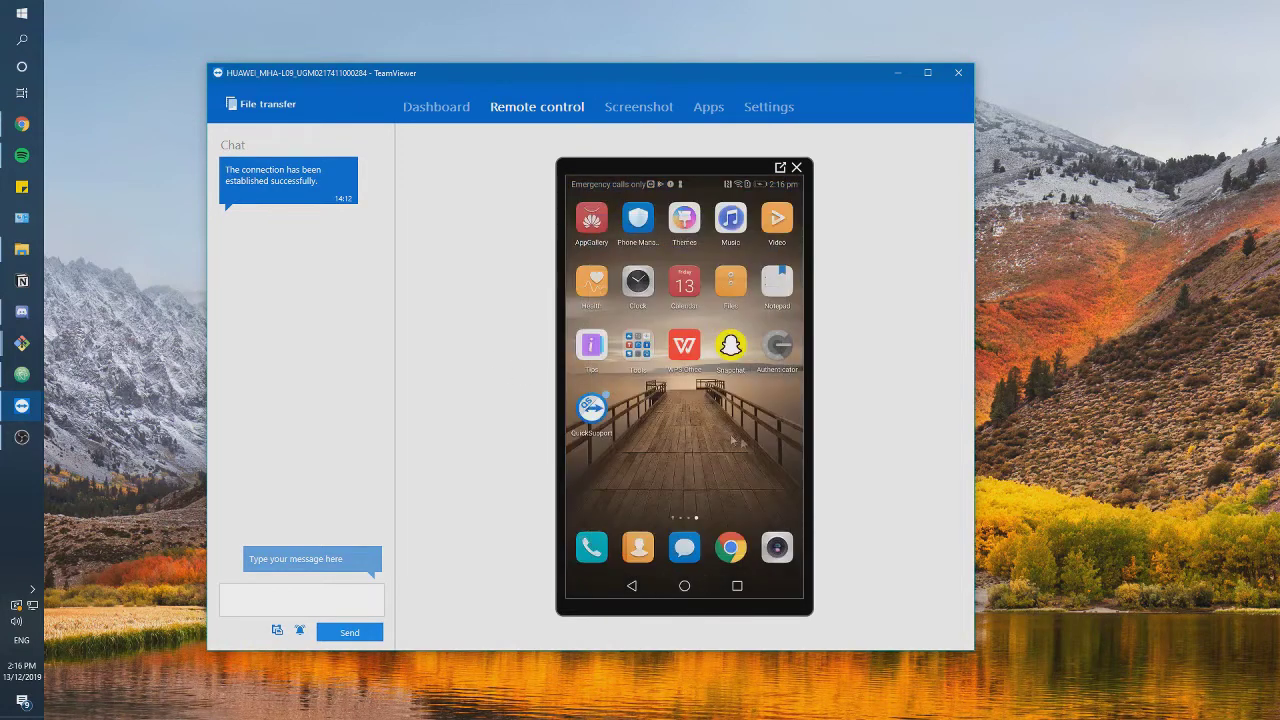
{"action": "left_click", "coordinate": [591, 411]}
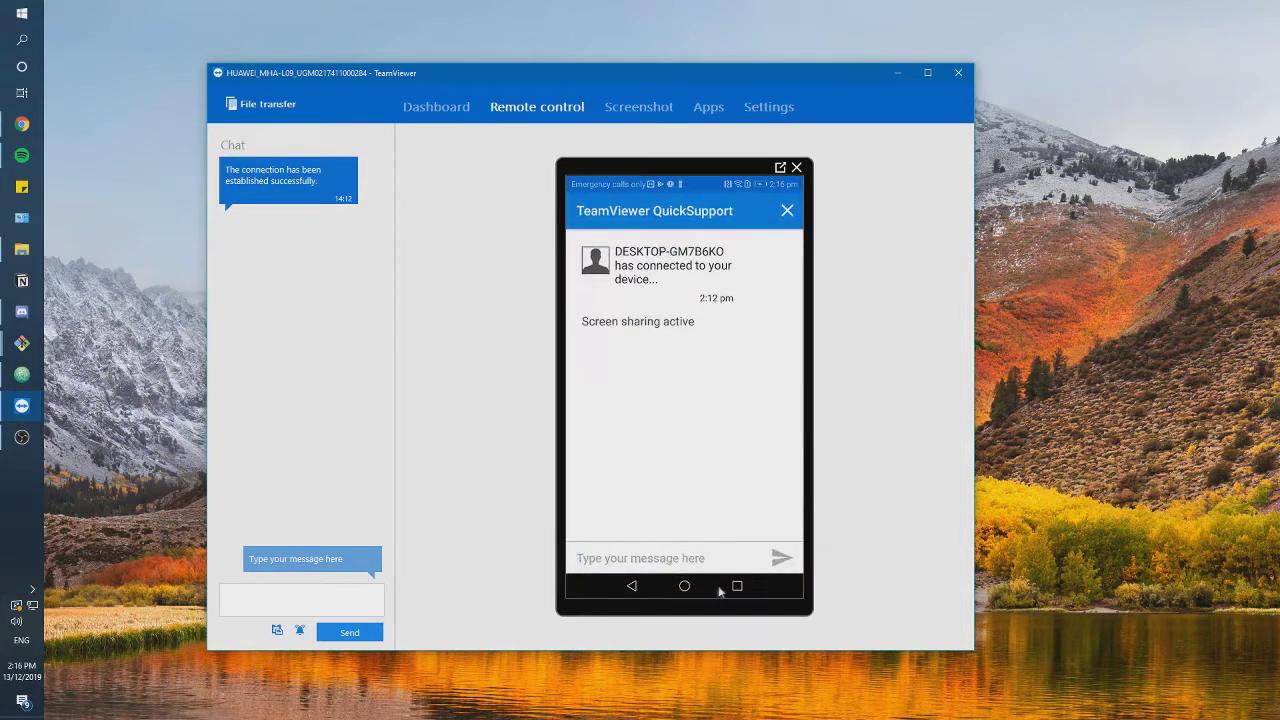
{"action": "left_click", "coordinate": [685, 586]}
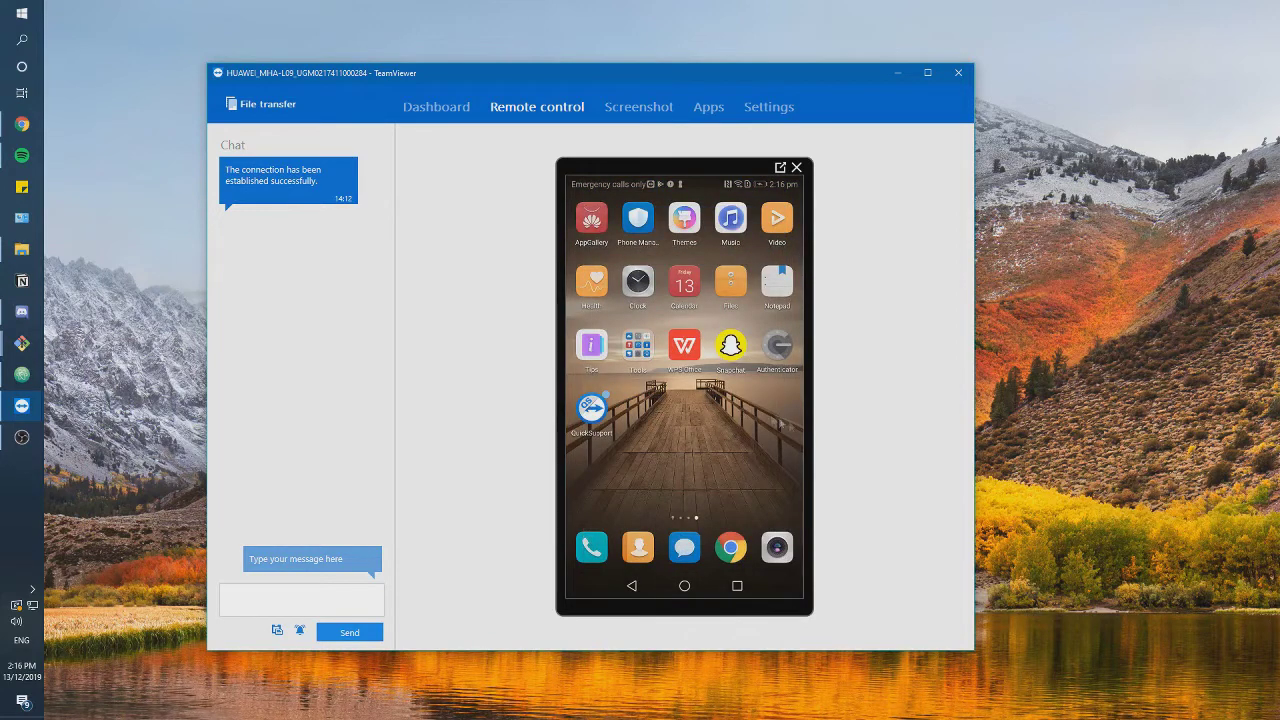
Launch Snapchat, view the profile Snapcode, return to the chat list, and hide the remote window.
{"action": "left_click", "coordinate": [731, 345]}
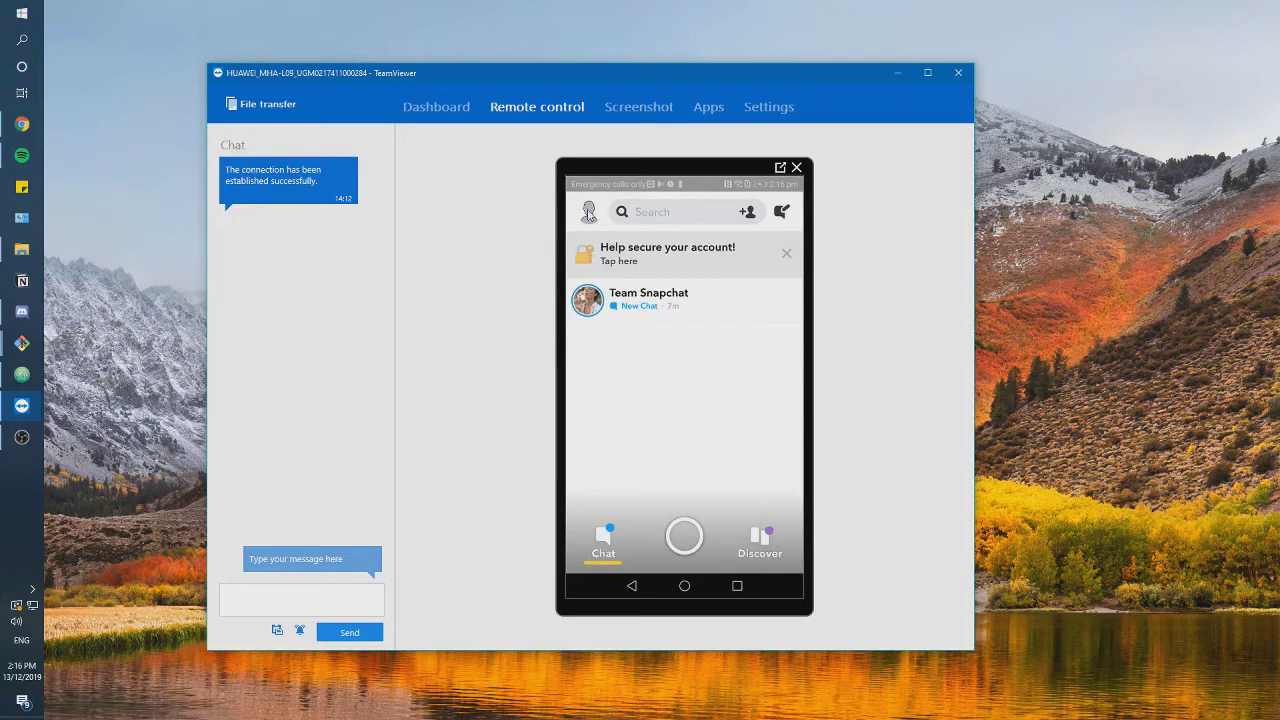
{"action": "left_click", "coordinate": [589, 212]}
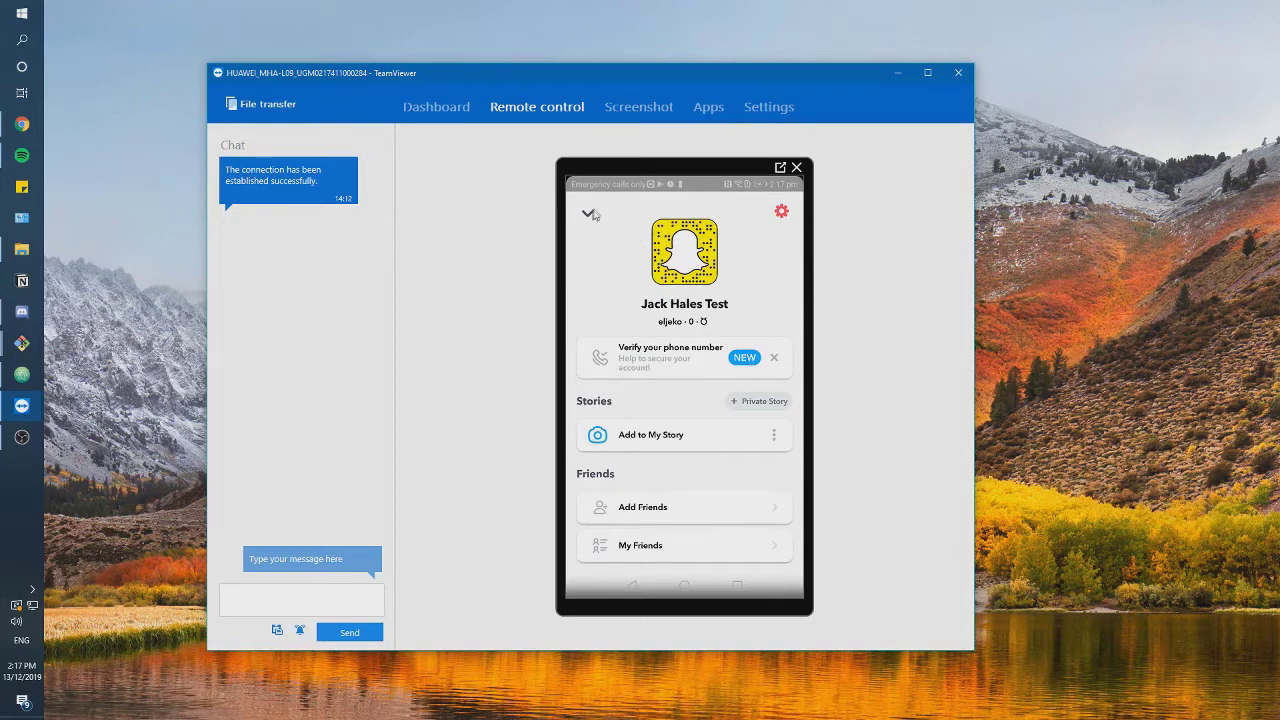
{"action": "left_click", "coordinate": [589, 214]}
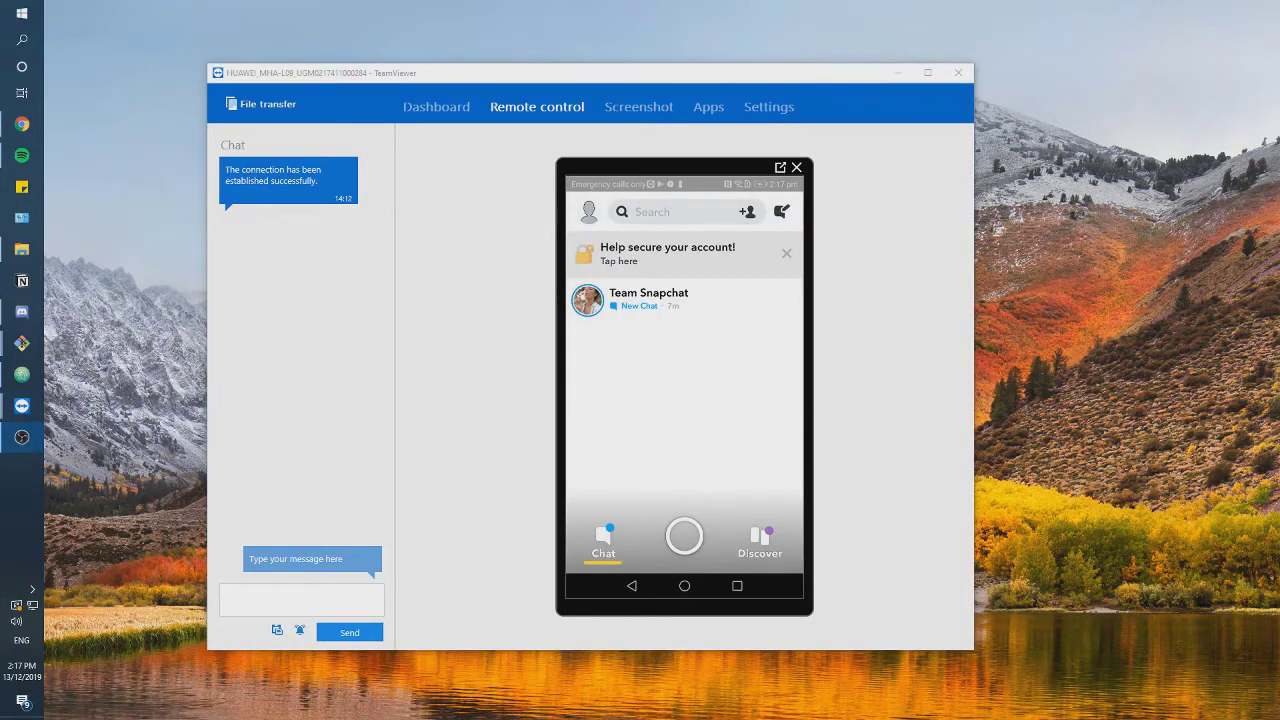
{"action": "left_click", "coordinate": [898, 73]}
Browse the Fame page in Chrome and go to its Snapcode Adder page.
{"action": "left_click", "coordinate": [22, 124]}
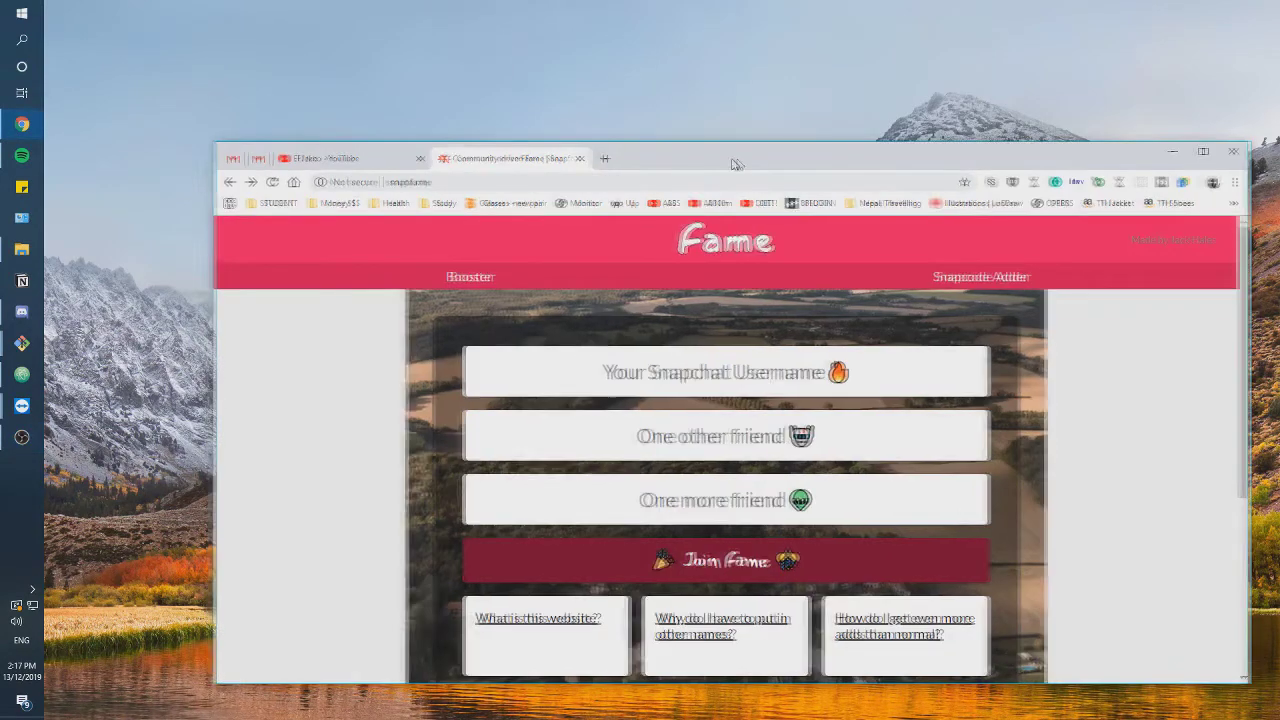
{"action": "left_click_drag", "start_coordinate": [734, 157], "coordinate": [651, 99]}
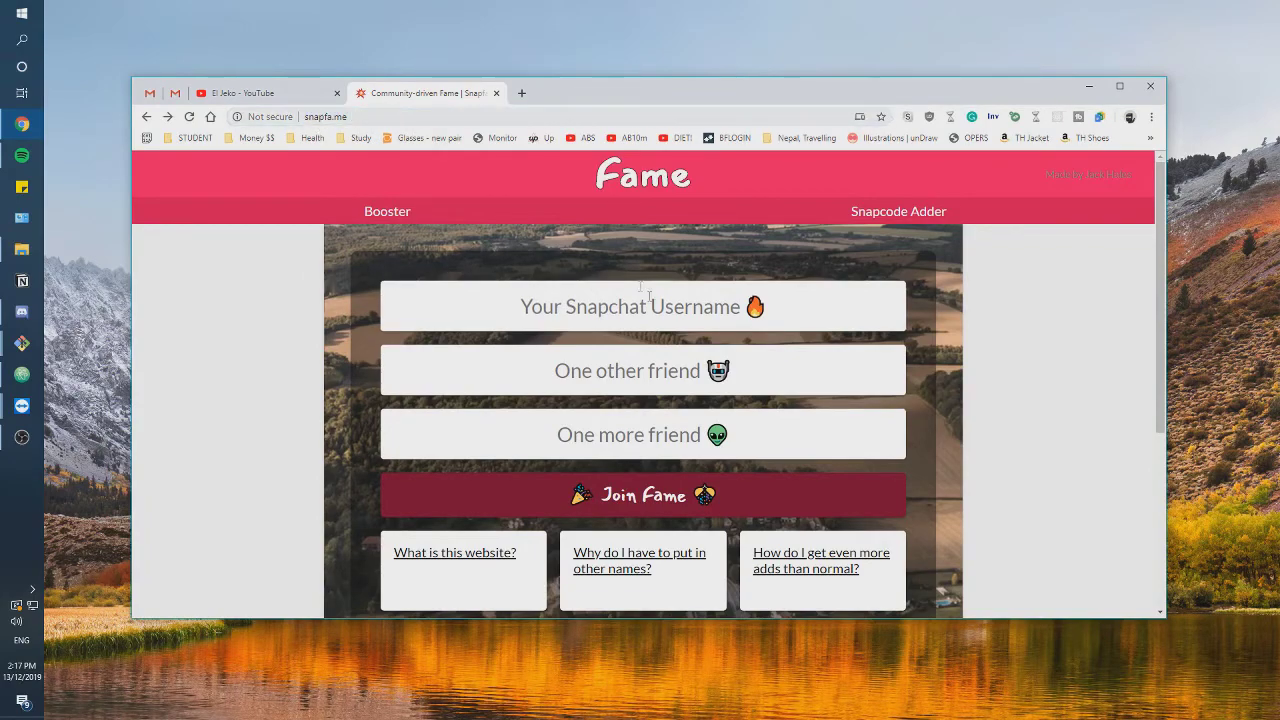
{"action": "scroll", "coordinate": [672, 388], "scroll_direction": "down", "scroll_amount": 2}
{"action": "scroll", "coordinate": [672, 388], "scroll_direction": "up", "scroll_amount": 2}
{"action": "scroll", "coordinate": [955, 460], "scroll_direction": "down", "scroll_amount": 3}
{"action": "scroll", "coordinate": [940, 493], "scroll_direction": "up", "scroll_amount": 3}
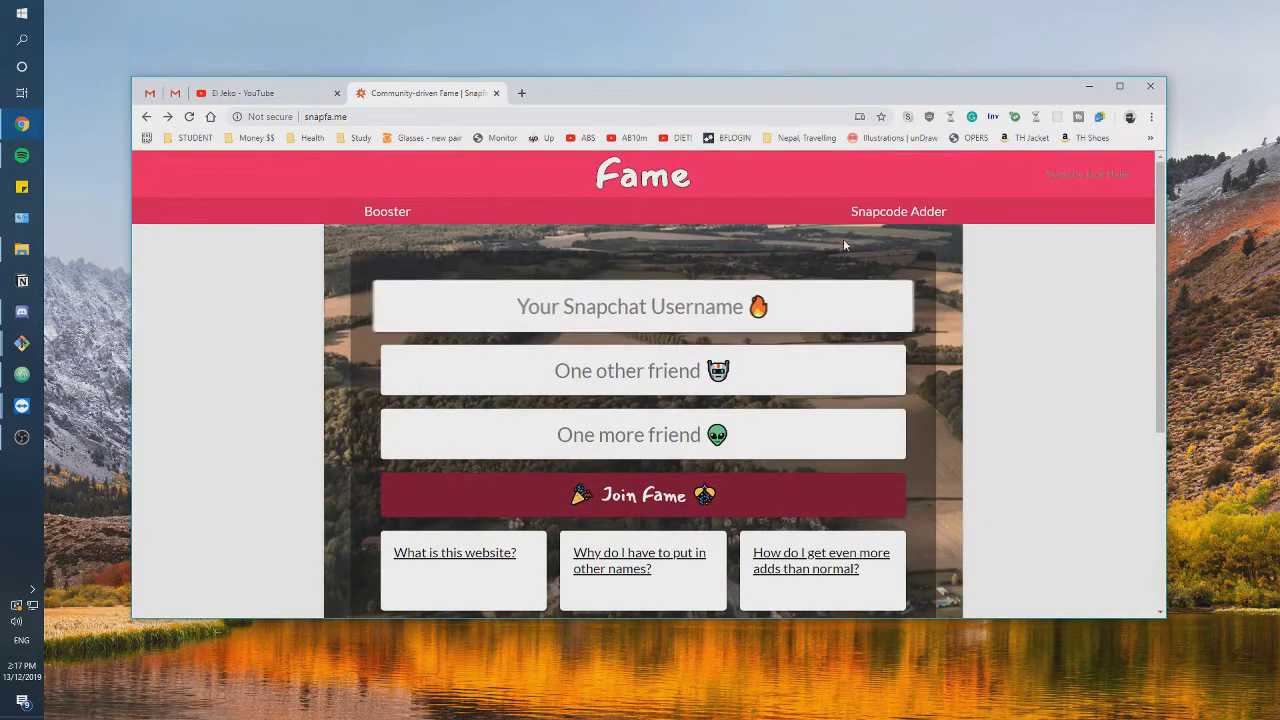
{"action": "left_click", "coordinate": [878, 213]}
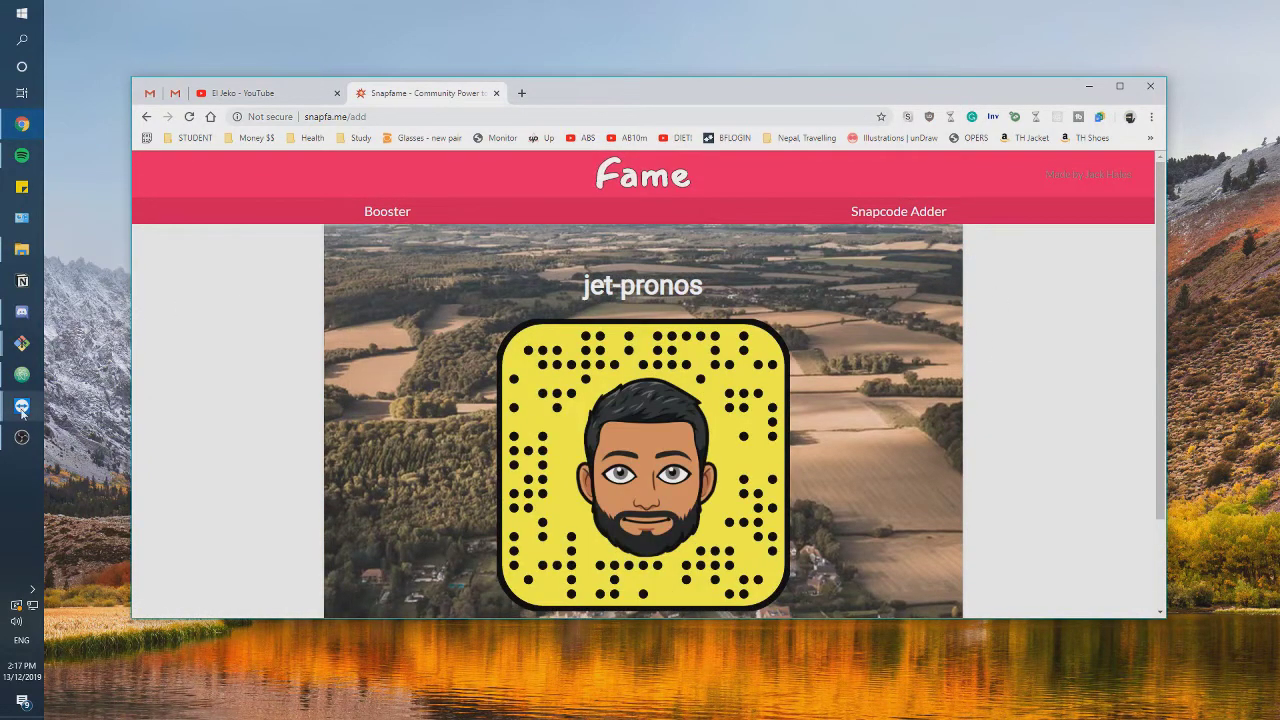
{"action": "left_click", "coordinate": [113, 449]}
Postpone the phone's system update with LATER and OK, then bring the Snapfame page forward.
{"action": "left_click_drag", "start_coordinate": [943, 657], "coordinate": [708, 660]}
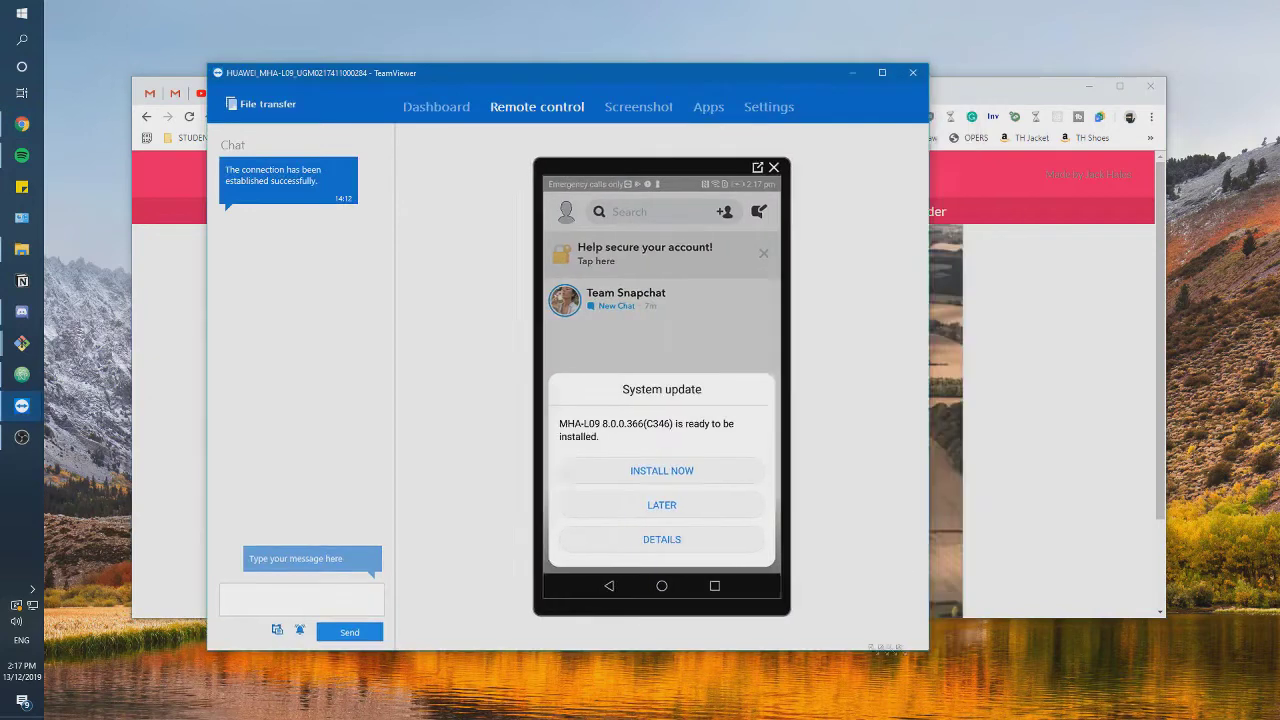
{"action": "left_click", "coordinate": [586, 520]}
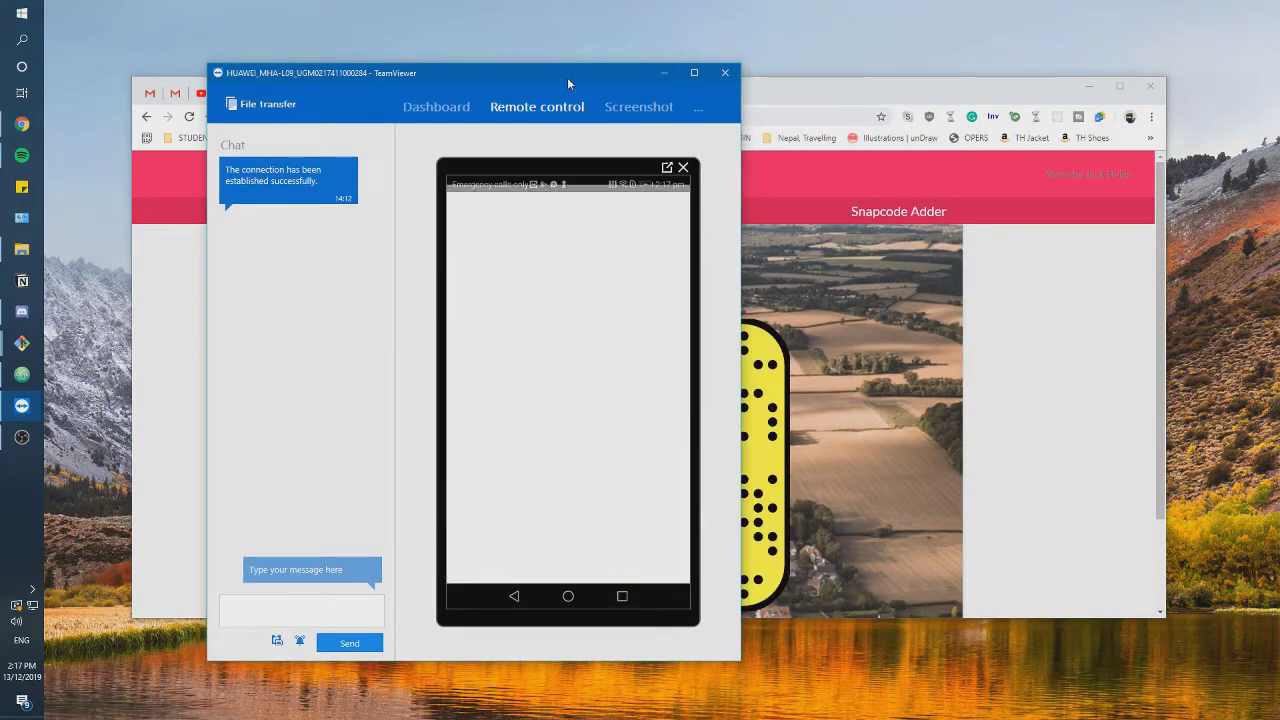
{"action": "left_click_drag", "start_coordinate": [567, 77], "coordinate": [506, 80]}
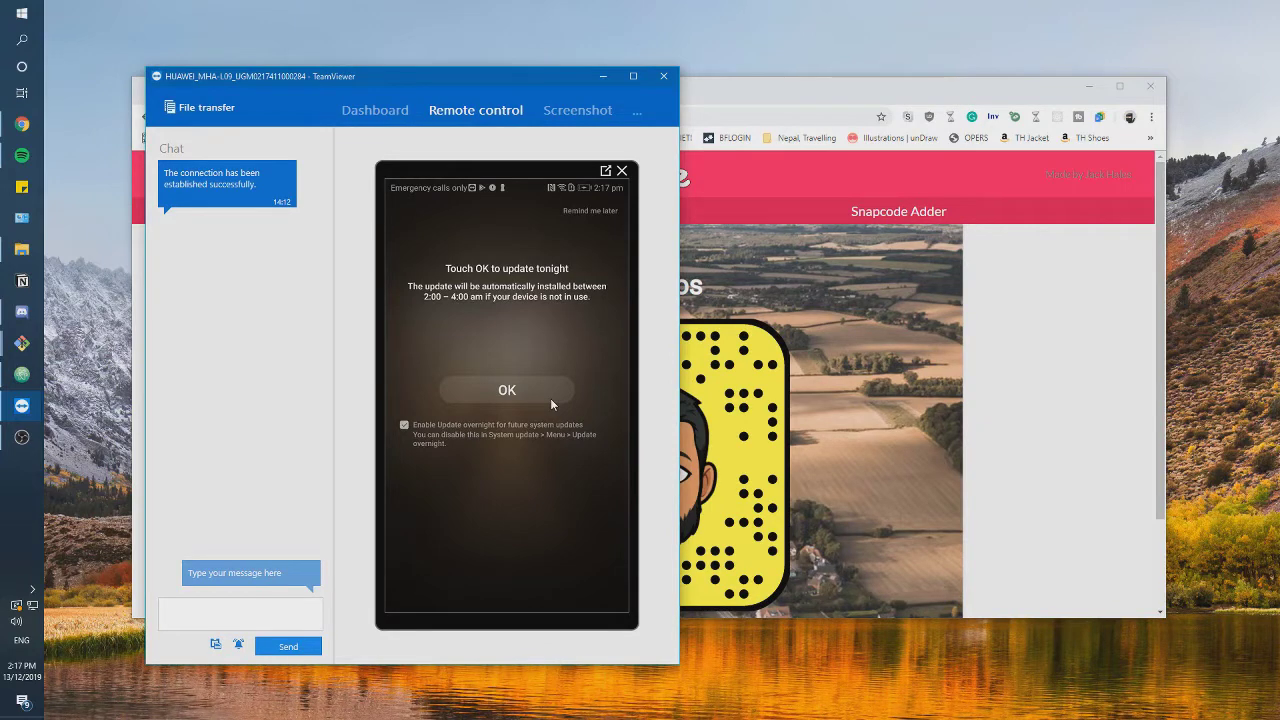
{"action": "left_click", "coordinate": [550, 398]}
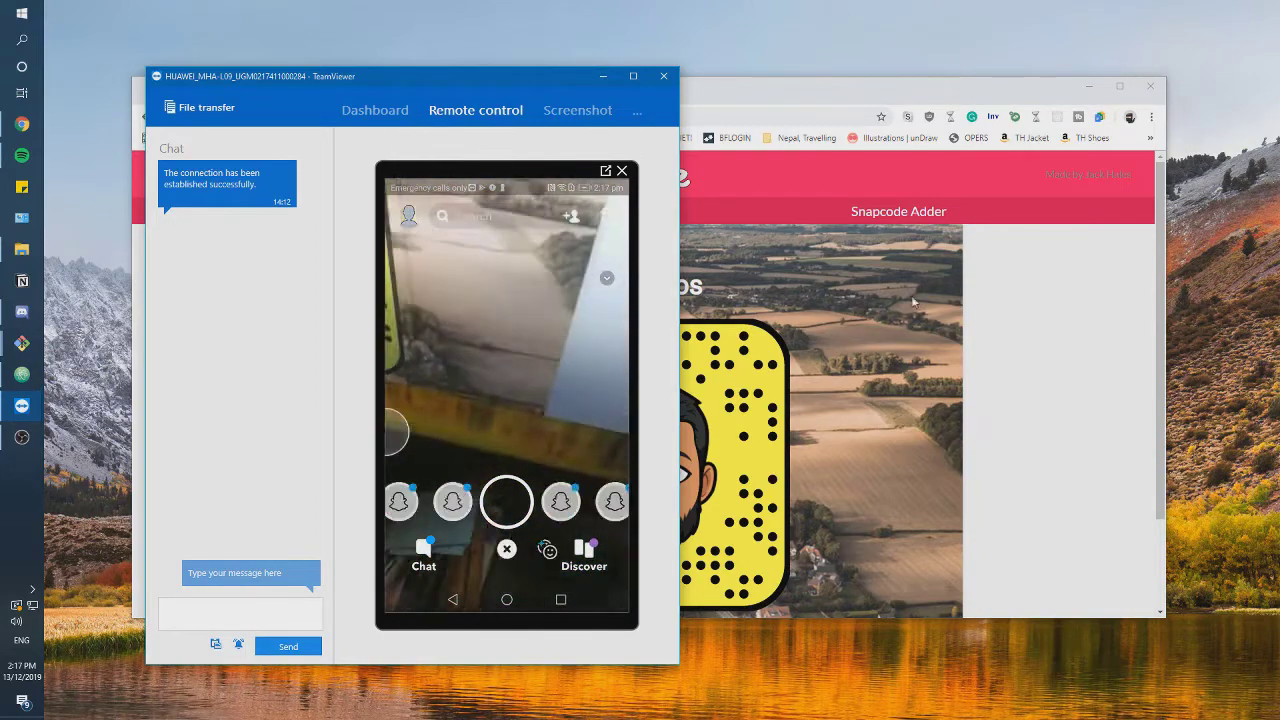
{"action": "left_click", "coordinate": [949, 342]}
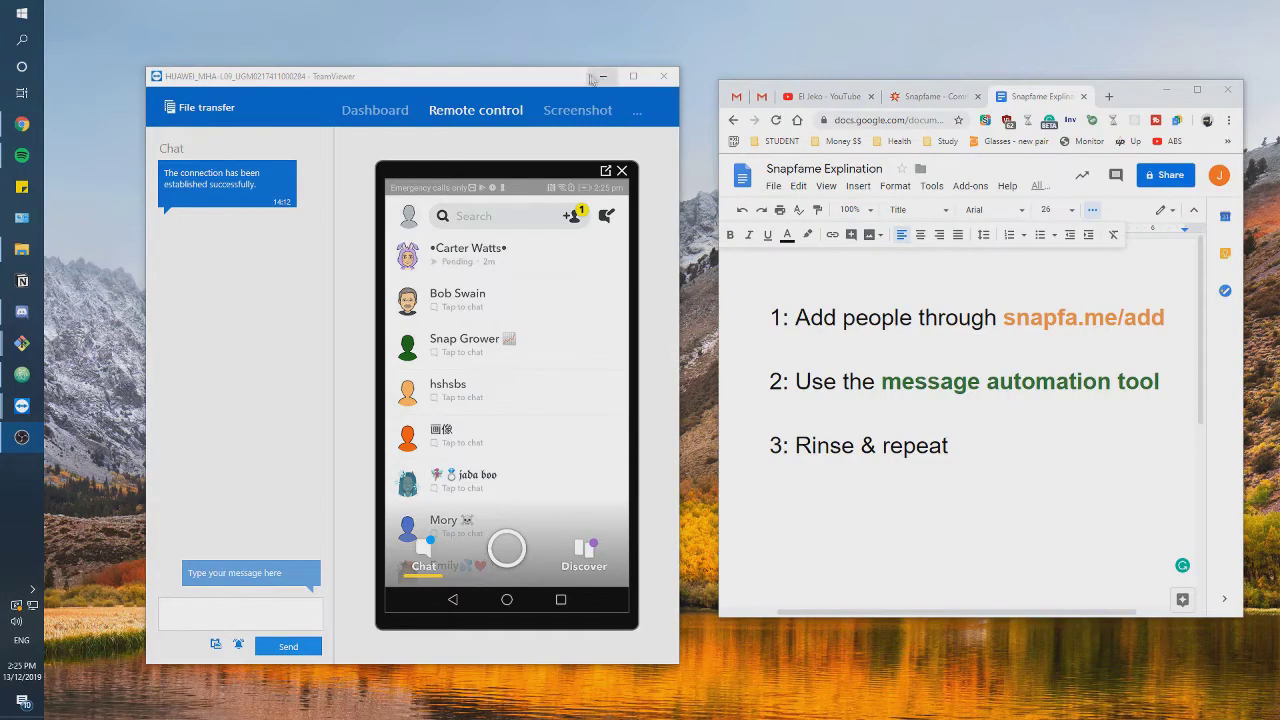
Highlight step 1 about adding people via snapfa.me/add and glance at the Snapfame page.
{"action": "left_click_drag", "start_coordinate": [1140, 88], "coordinate": [1117, 94]}
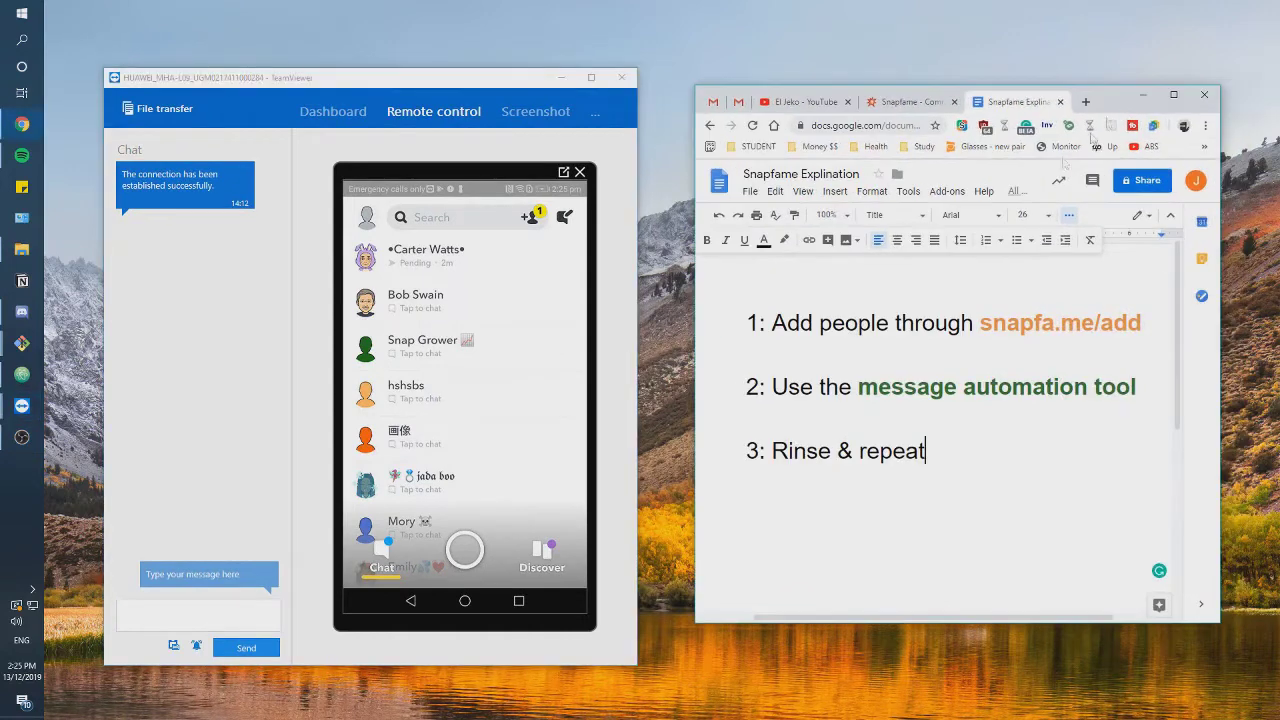
{"action": "left_click", "coordinate": [768, 322]}
{"action": "left_click_drag", "start_coordinate": [777, 322], "coordinate": [1143, 324]}
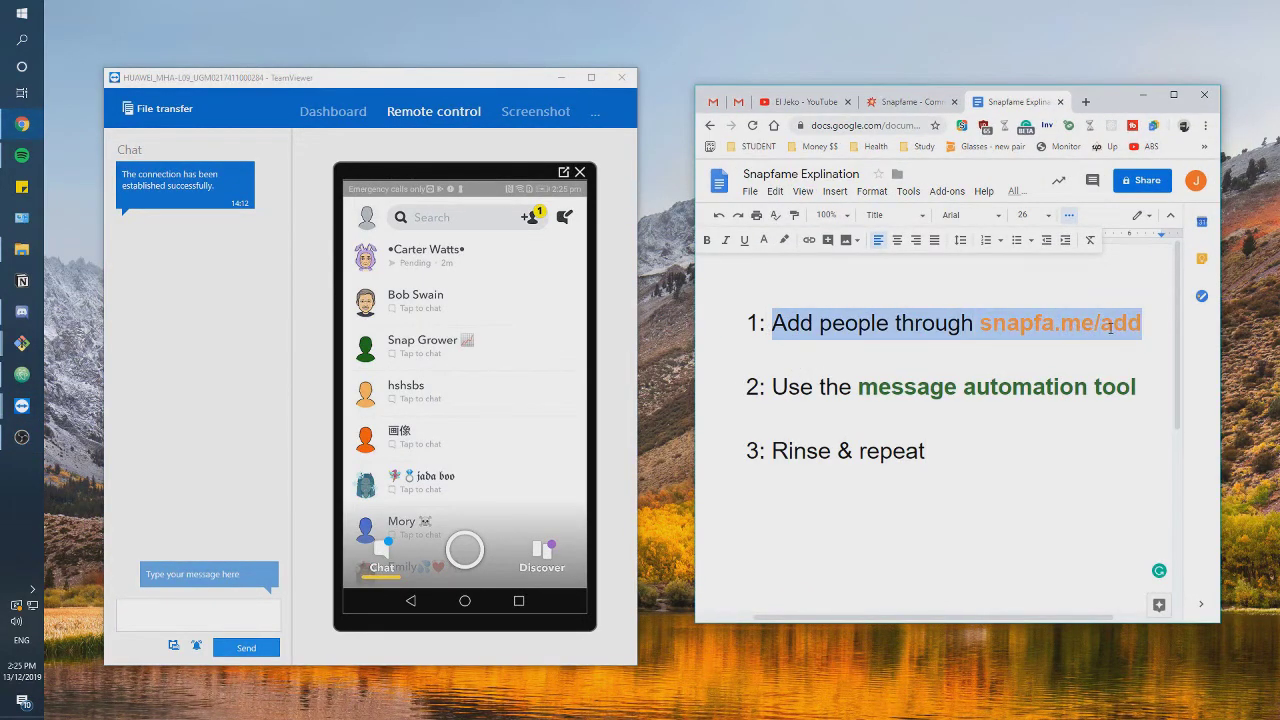
{"action": "left_click", "coordinate": [1037, 346]}
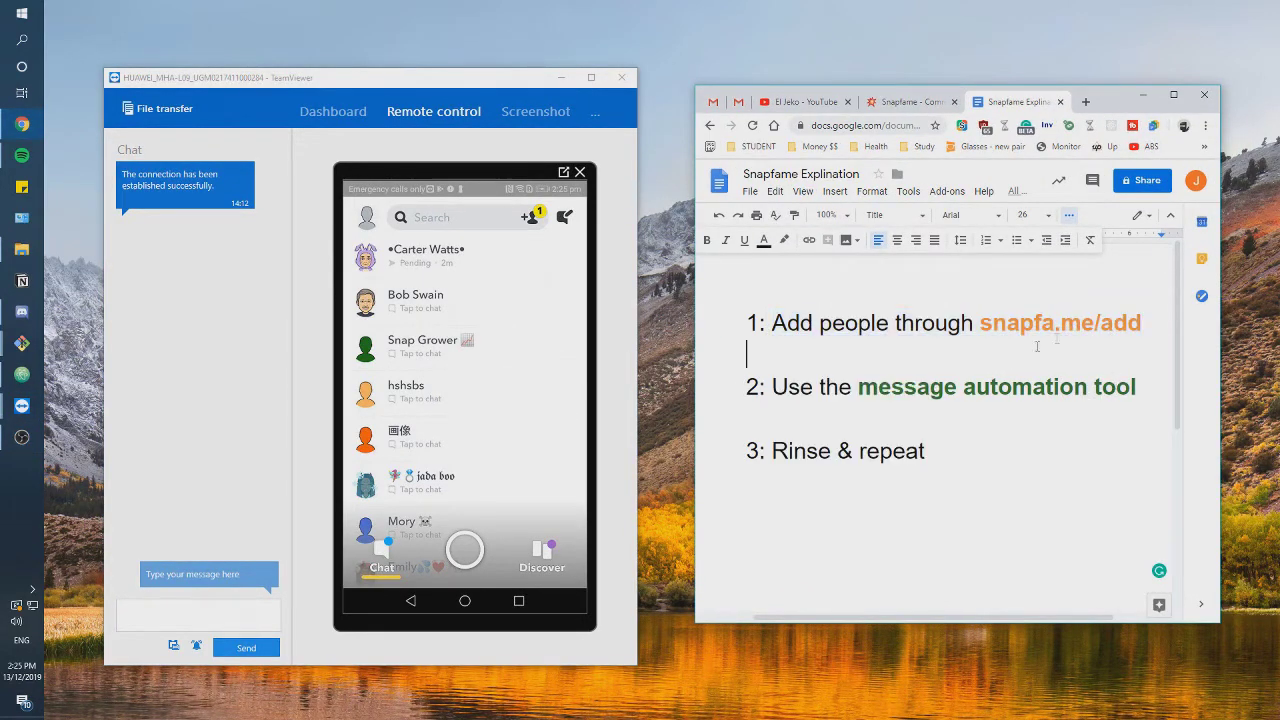
{"action": "left_click", "coordinate": [1132, 322]}
{"action": "left_click", "coordinate": [912, 102]}
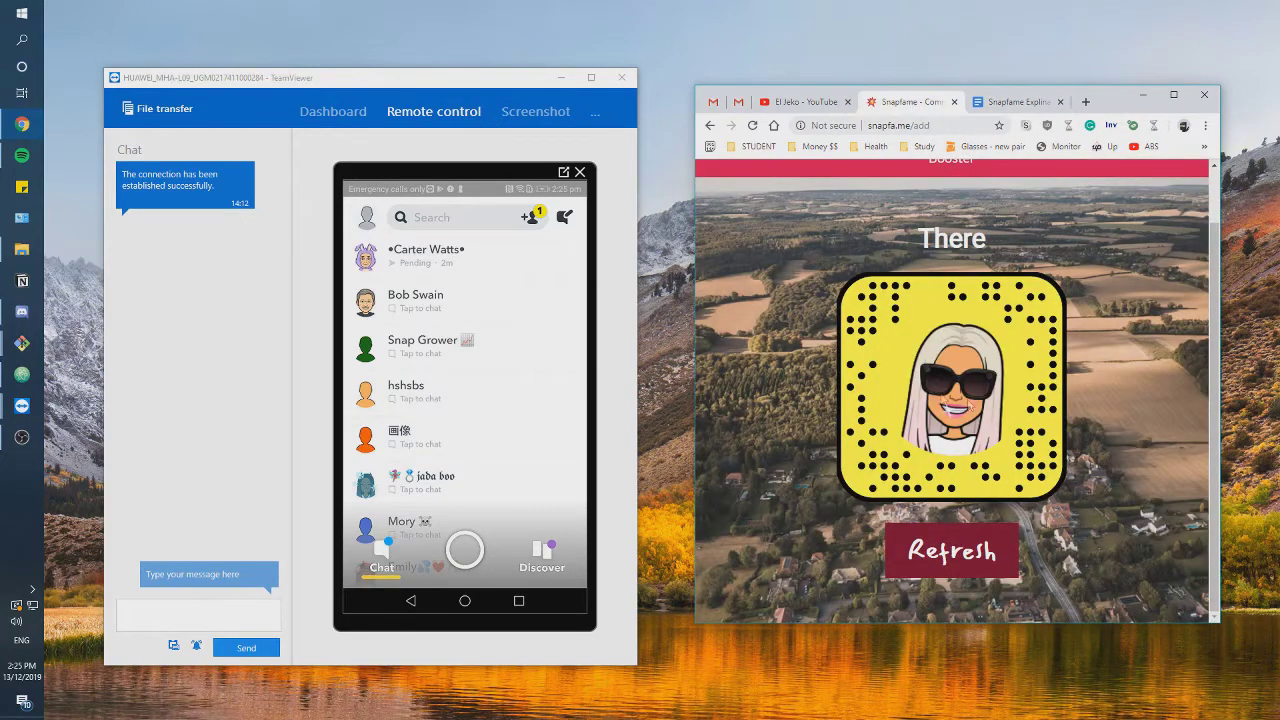
{"action": "left_click", "coordinate": [1015, 102]}
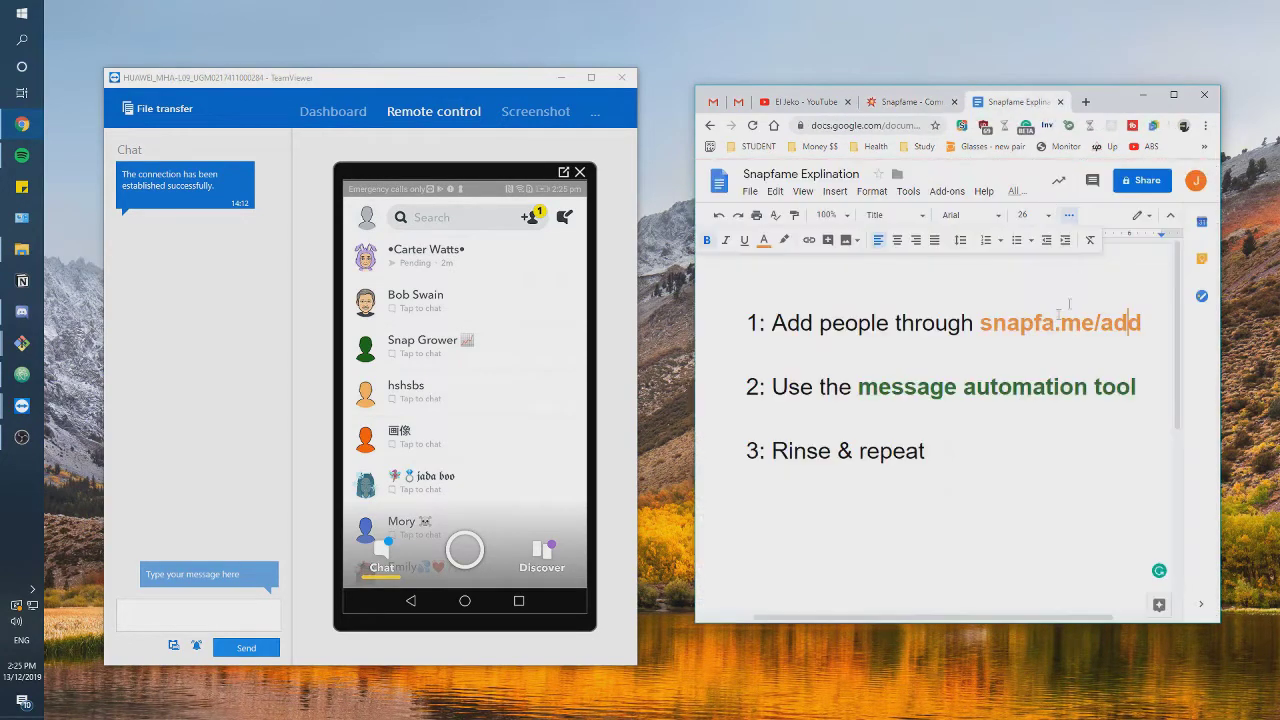
Select the automation-tool and Rinse & repeat steps, then open and leave a contact's chat.
{"action": "mouse_move", "coordinate": [785, 365]}
{"action": "left_mouse_down"}
{"action": "mouse_move", "coordinate": [797, 416]}
{"action": "mouse_move", "coordinate": [985, 466]}
{"action": "left_mouse_up"}
{"action": "left_click", "coordinate": [928, 452]}
{"action": "left_click", "coordinate": [912, 102]}
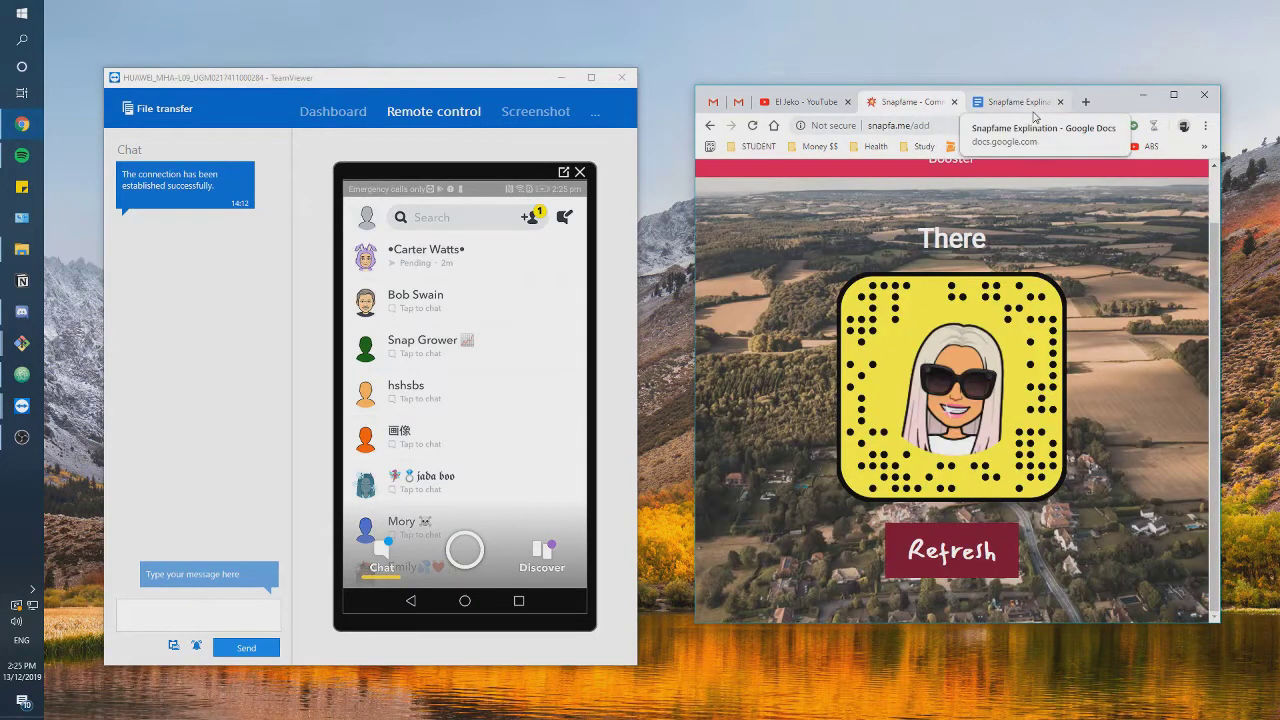
{"action": "left_click", "coordinate": [1030, 102]}
{"action": "left_click", "coordinate": [505, 340]}
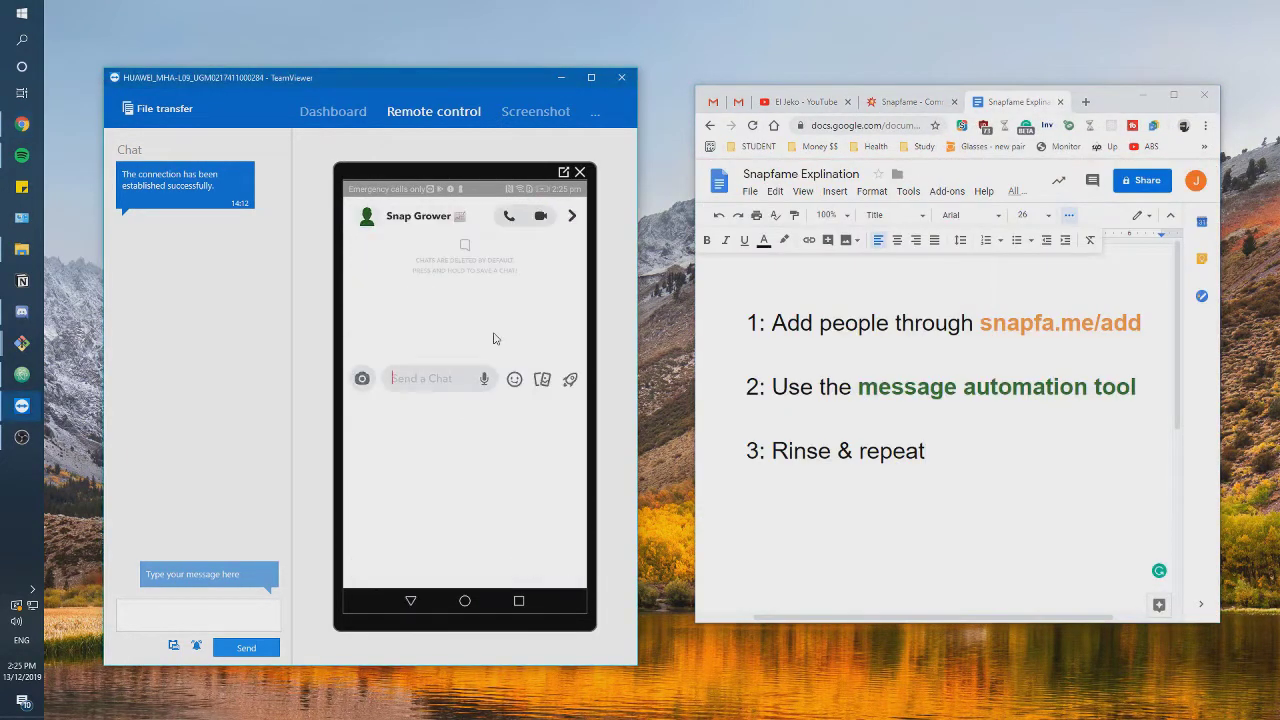
{"action": "left_click_drag", "start_coordinate": [494, 339], "coordinate": [580, 340]}
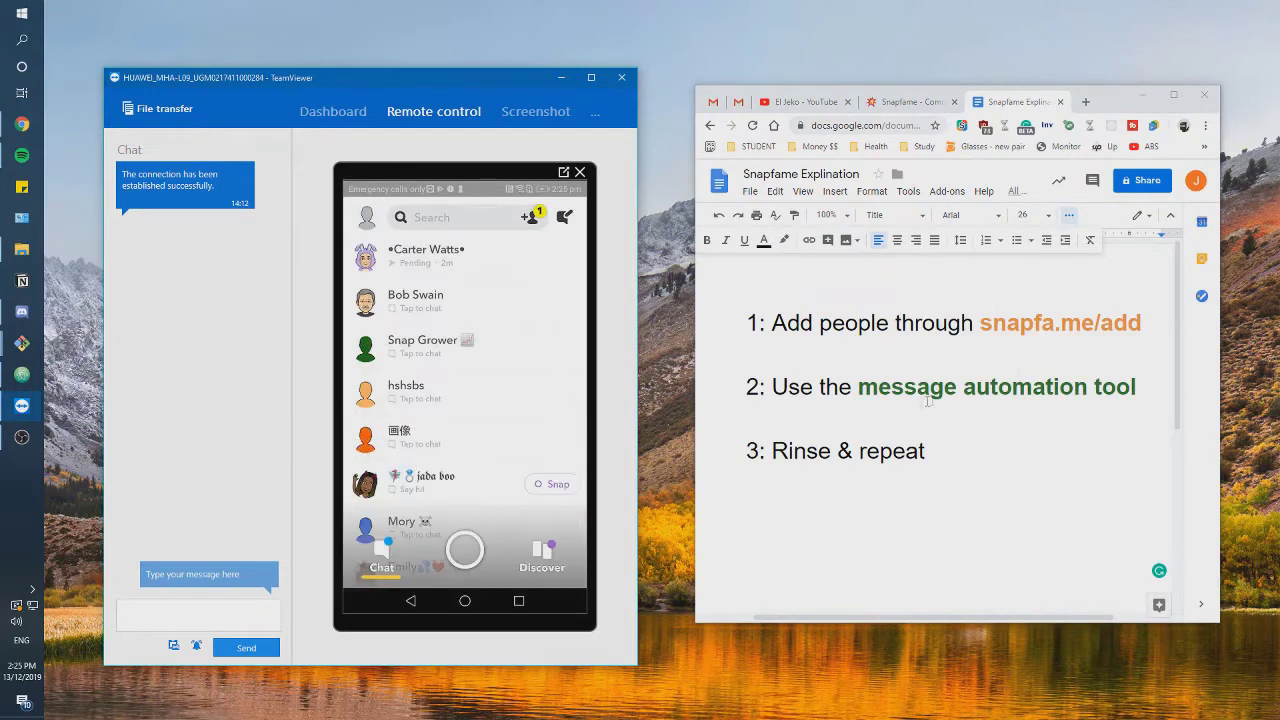
Highlight the first, second and third Snapfame steps in turn while explaining them.
{"action": "left_click_drag", "start_coordinate": [756, 322], "coordinate": [1141, 322]}
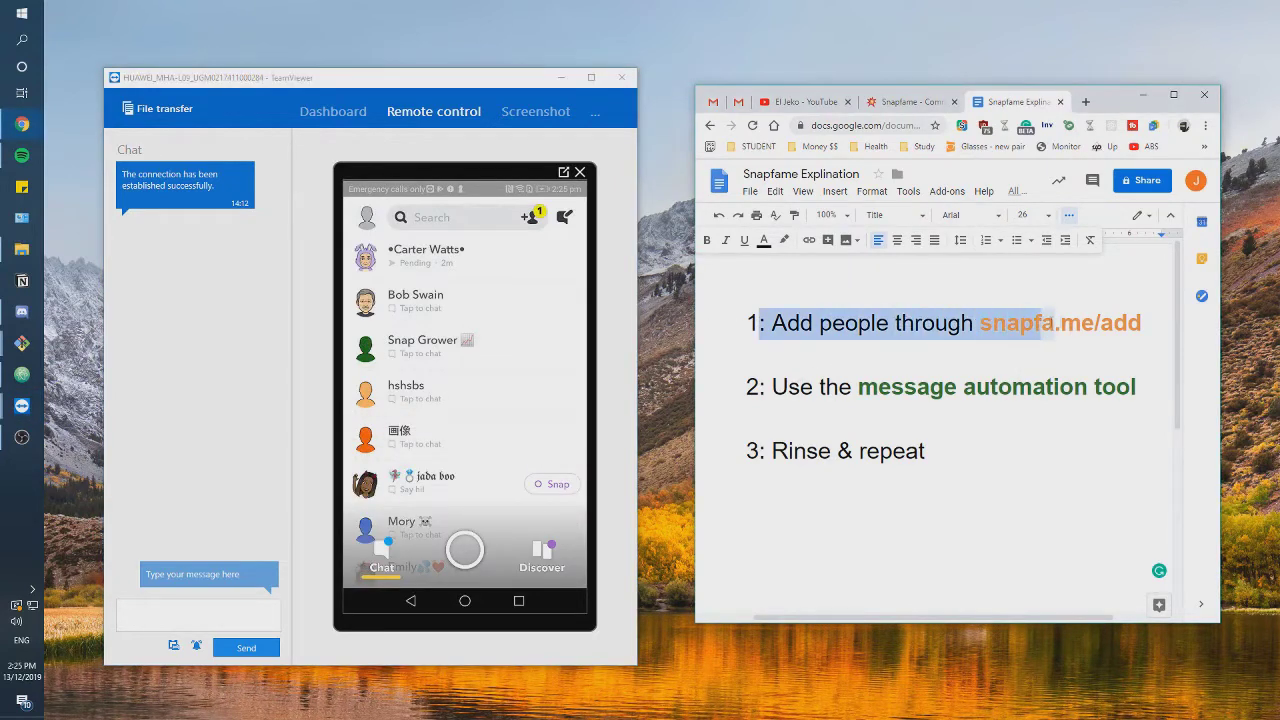
{"action": "mouse_move", "coordinate": [872, 322]}
{"action": "left_mouse_down"}
{"action": "mouse_move", "coordinate": [1141, 322]}
{"action": "mouse_move", "coordinate": [748, 322]}
{"action": "left_mouse_up"}
{"action": "left_click", "coordinate": [801, 356]}
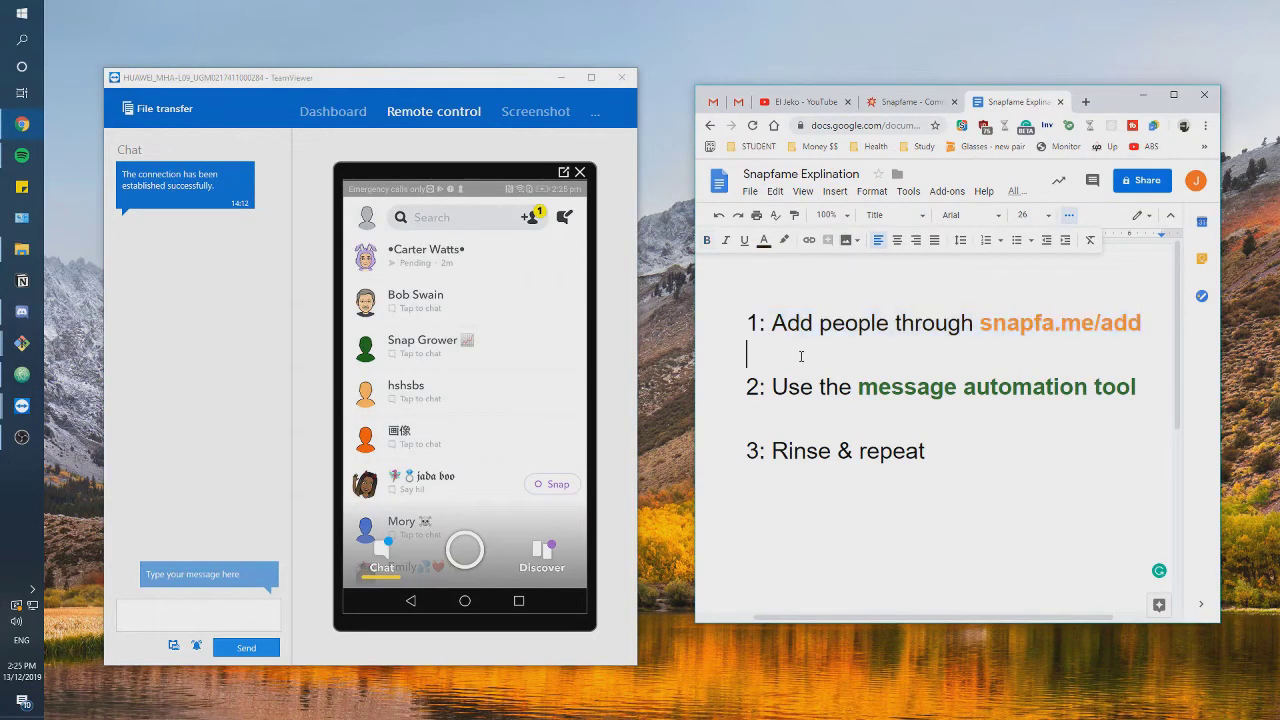
{"action": "left_click_drag", "start_coordinate": [748, 388], "coordinate": [1167, 378]}
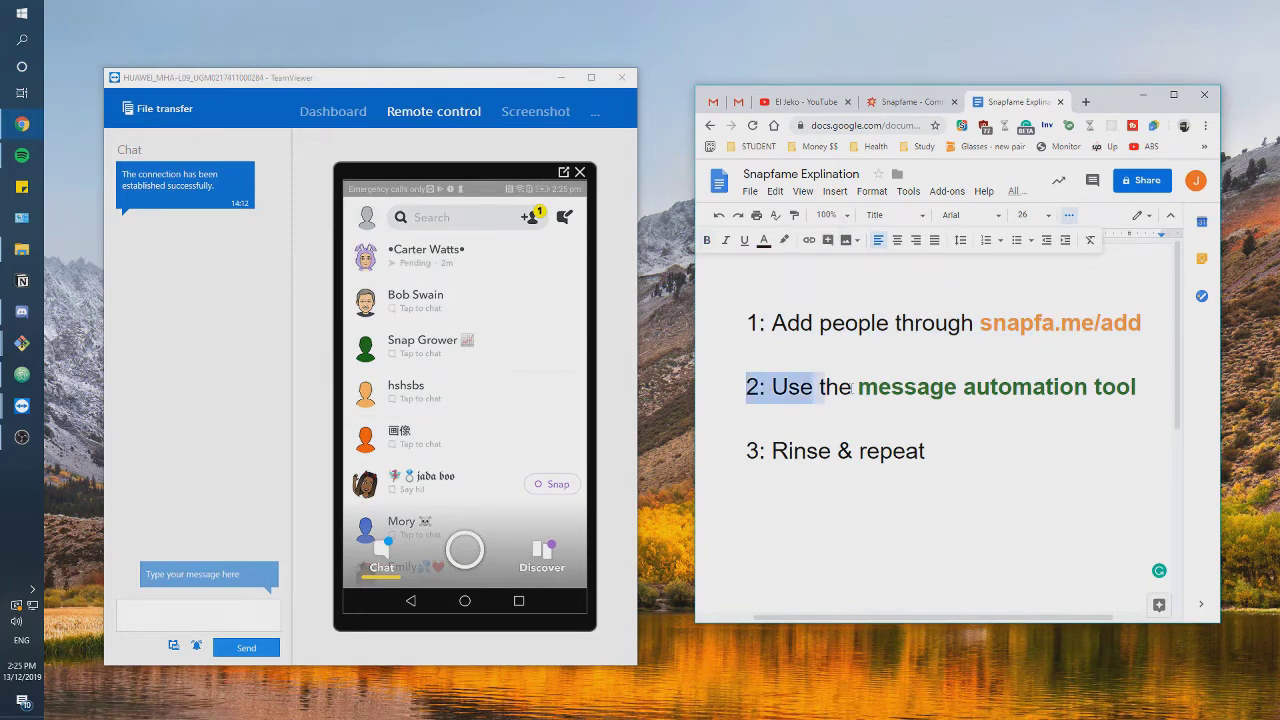
{"action": "left_click_drag", "start_coordinate": [998, 451], "coordinate": [748, 451]}
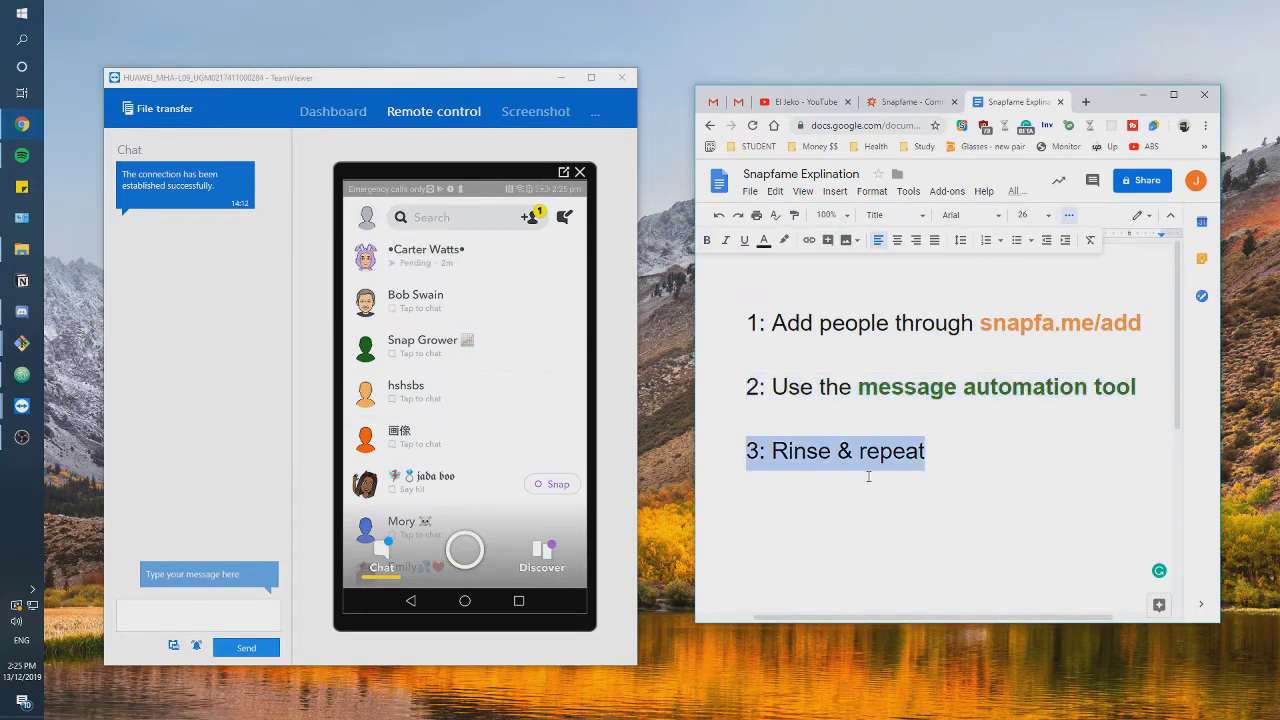
{"action": "left_click", "coordinate": [868, 477]}
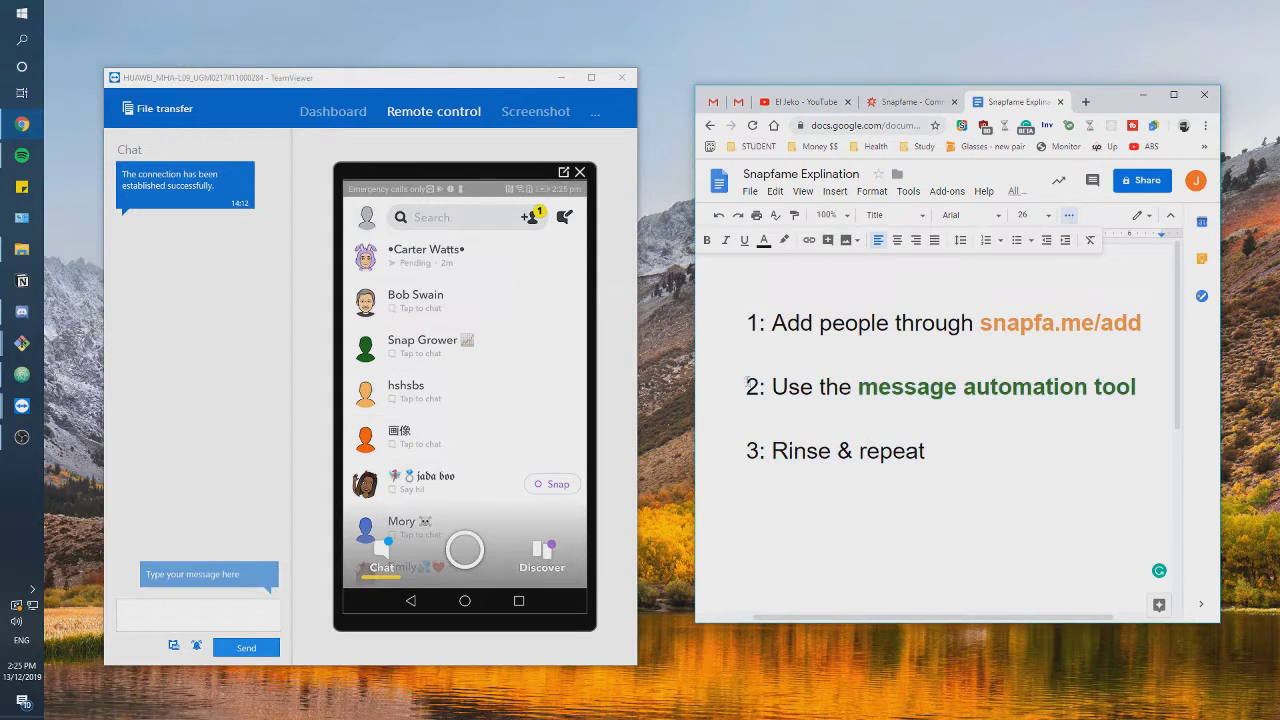
{"action": "left_click_drag", "start_coordinate": [747, 381], "coordinate": [1150, 385]}
{"action": "left_click", "coordinate": [1131, 412]}
Highlight the second step line again, then the Rinse & repeat step.
{"action": "left_click", "coordinate": [935, 452]}
{"action": "left_click_drag", "start_coordinate": [747, 386], "coordinate": [1153, 386]}
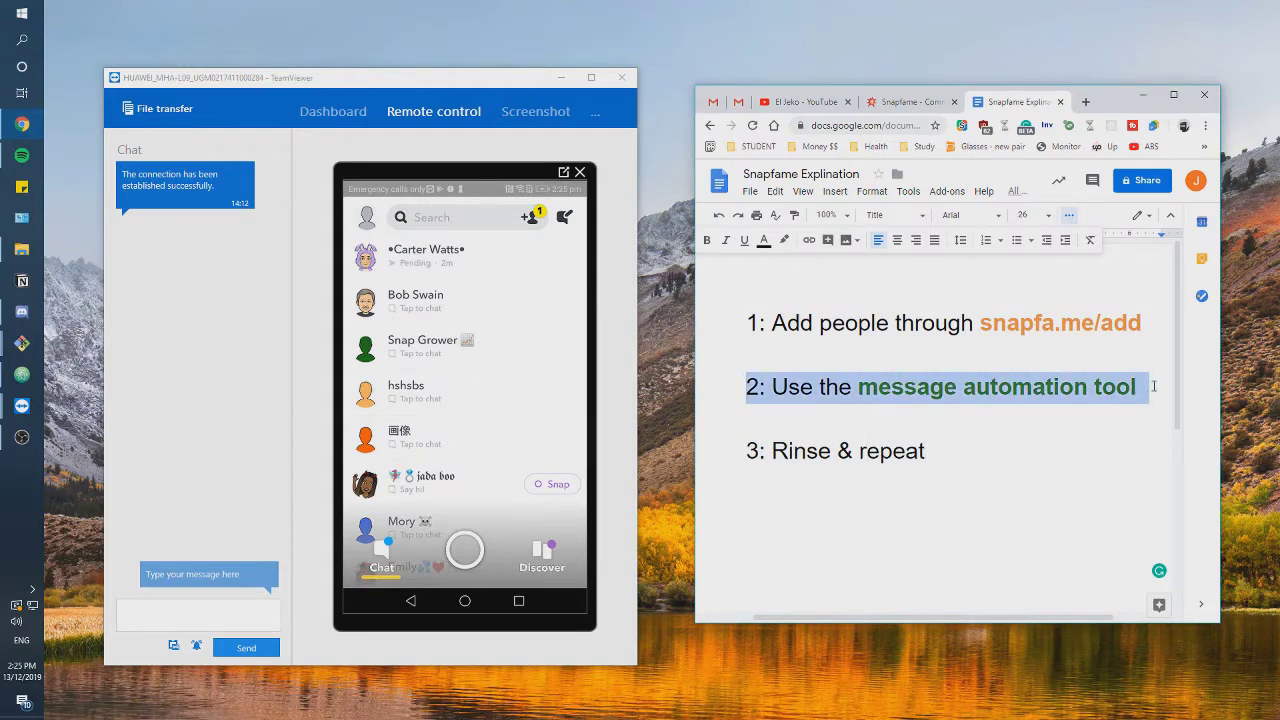
{"action": "left_click", "coordinate": [1145, 415]}
{"action": "left_click_drag", "start_coordinate": [747, 386], "coordinate": [1148, 384]}
{"action": "left_click", "coordinate": [897, 452]}
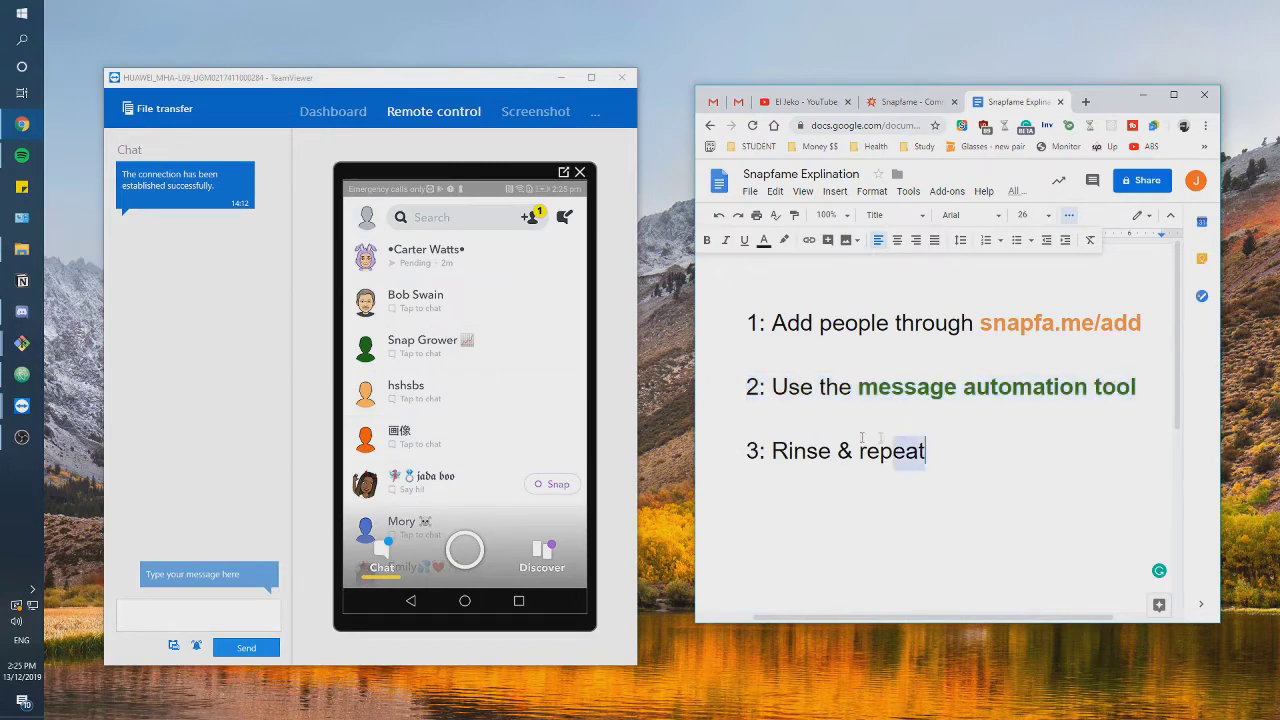
{"action": "left_click_drag", "start_coordinate": [926, 452], "coordinate": [747, 450]}
{"action": "left_click", "coordinate": [1022, 430]}
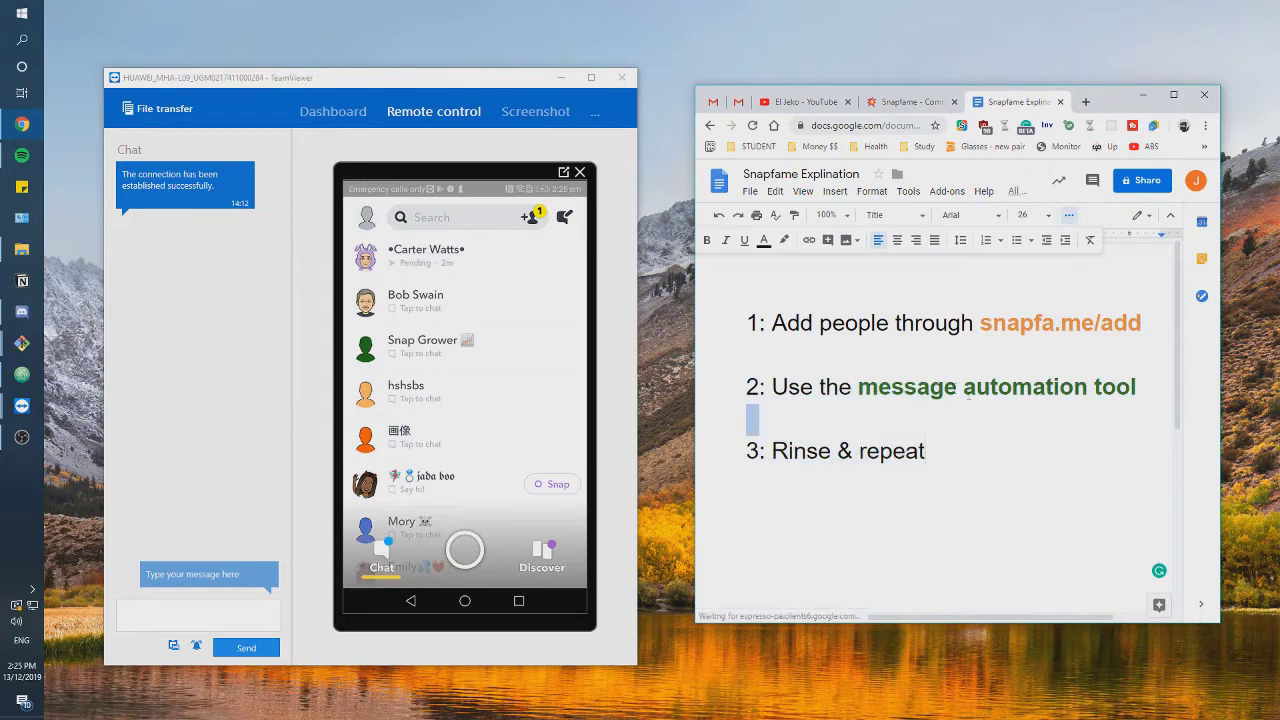
{"action": "left_click", "coordinate": [922, 410]}
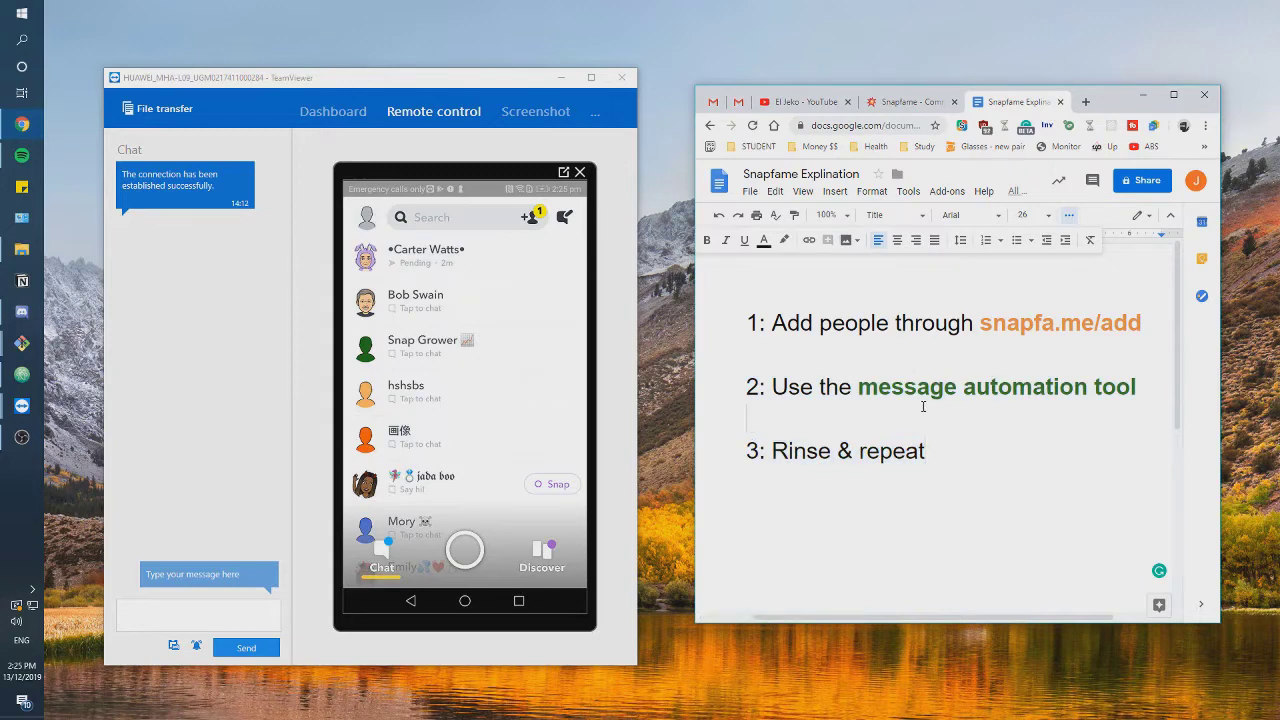
Highlight the words 'message automation tool' and Rinse & repeat again, moving the caret between steps.
{"action": "left_click", "coordinate": [490, 470]}
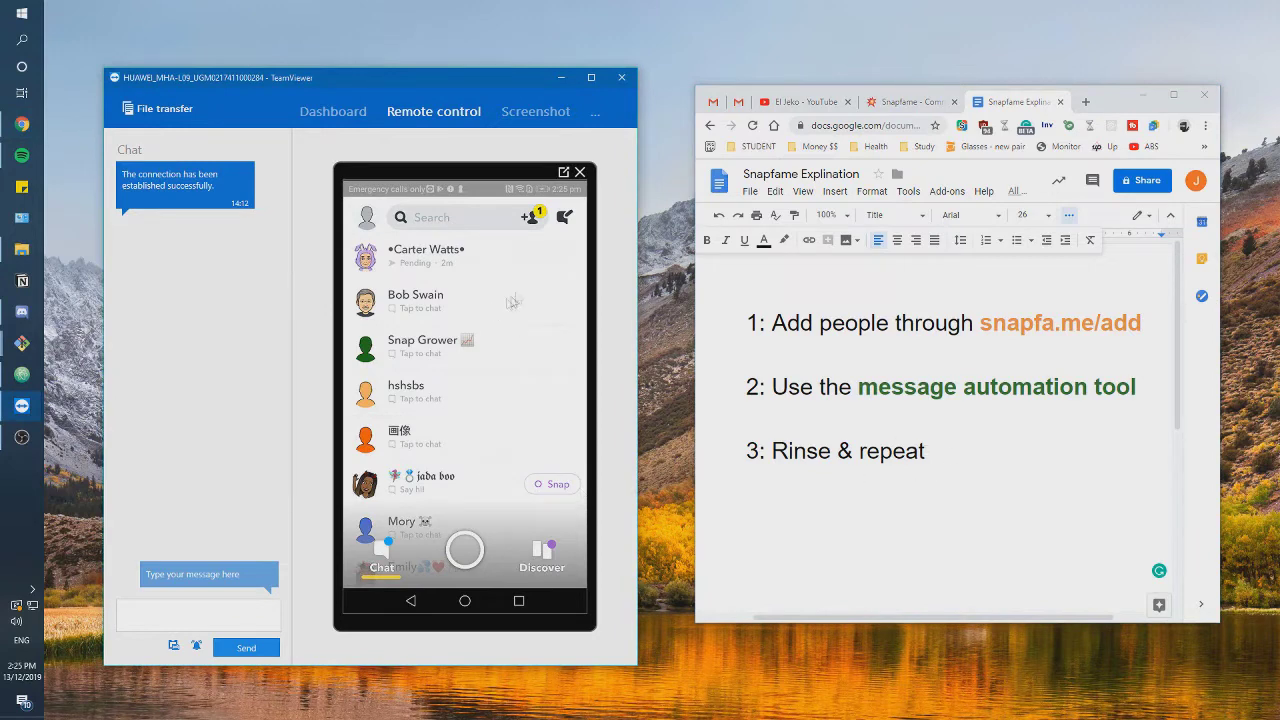
{"action": "key", "text": "alt+Tab"}
{"action": "key", "text": "Up"}
{"action": "key", "text": "Up"}
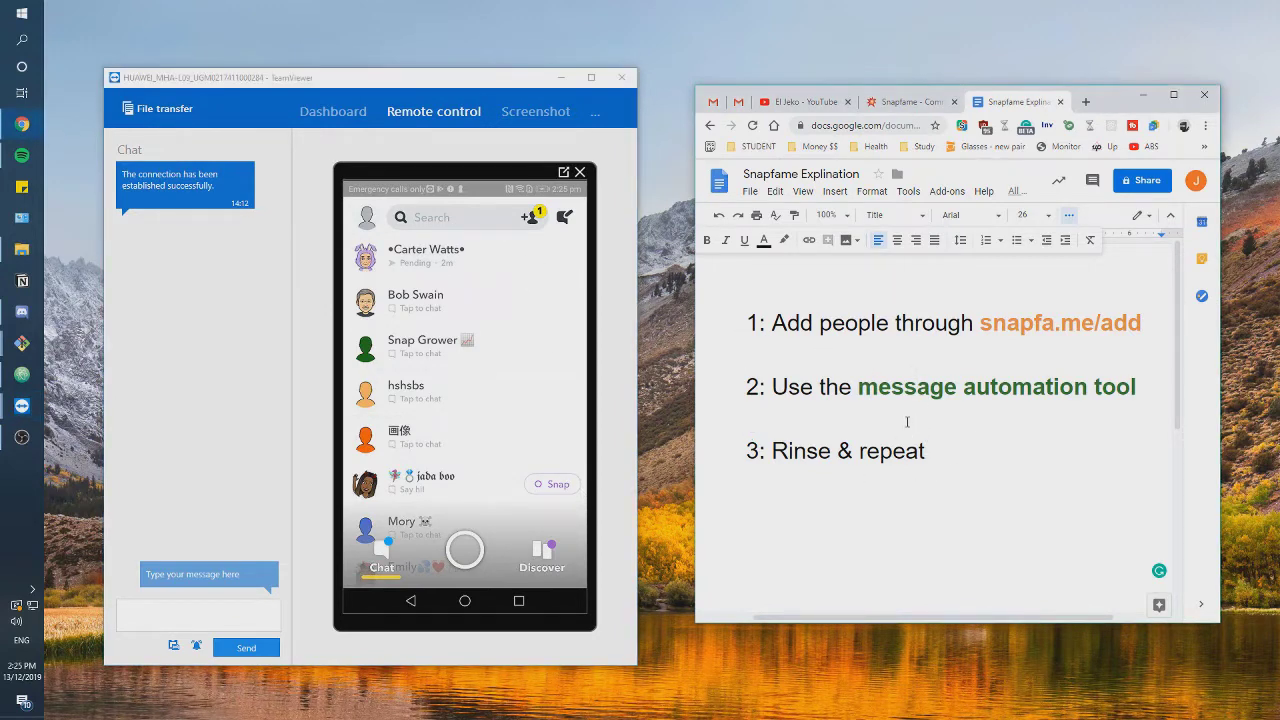
{"action": "left_click", "coordinate": [907, 422]}
{"action": "left_click_drag", "start_coordinate": [916, 386], "coordinate": [1105, 393]}
{"action": "left_click", "coordinate": [1105, 393]}
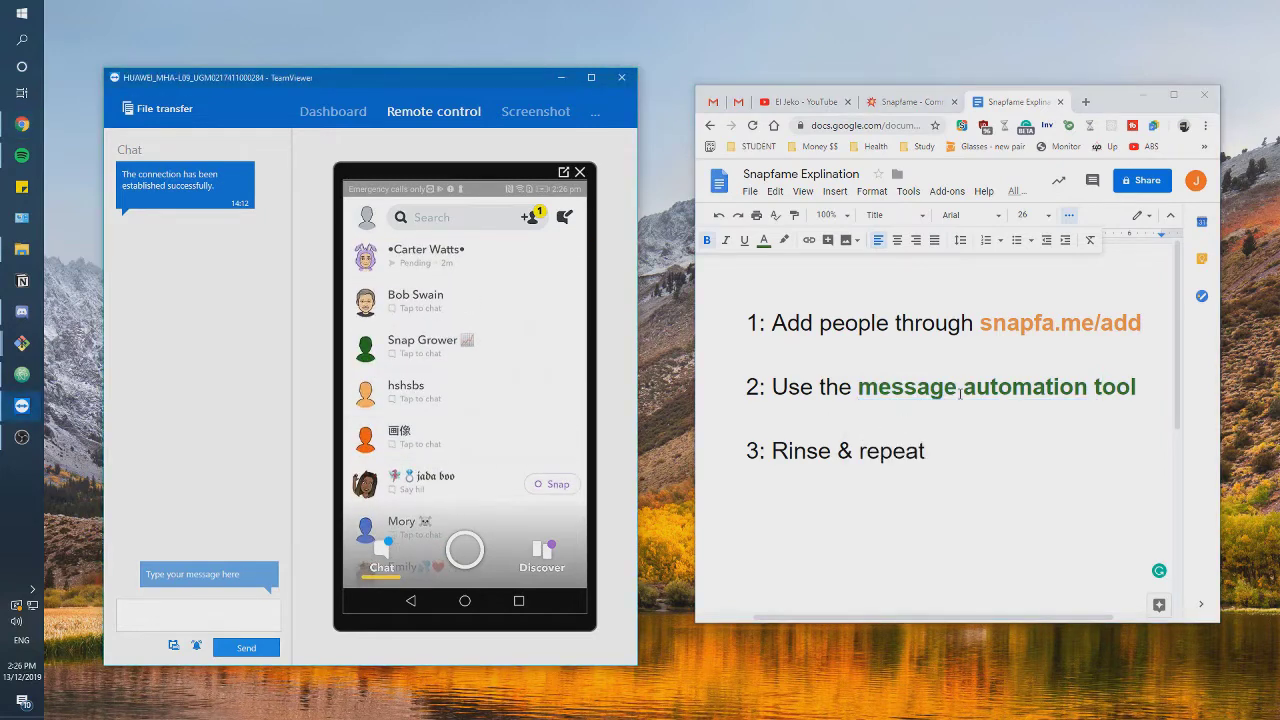
{"action": "left_click", "coordinate": [935, 450]}
{"action": "left_click_drag", "start_coordinate": [775, 450], "coordinate": [926, 450]}
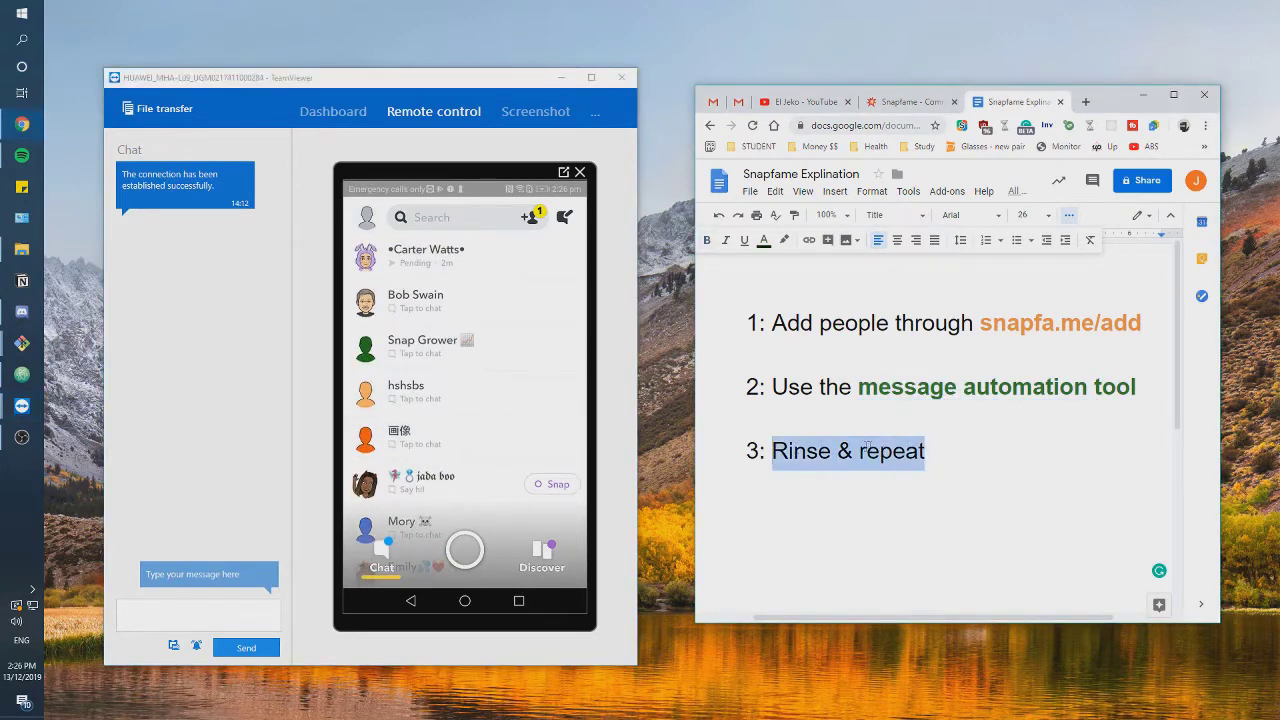
{"action": "left_click", "coordinate": [880, 450]}
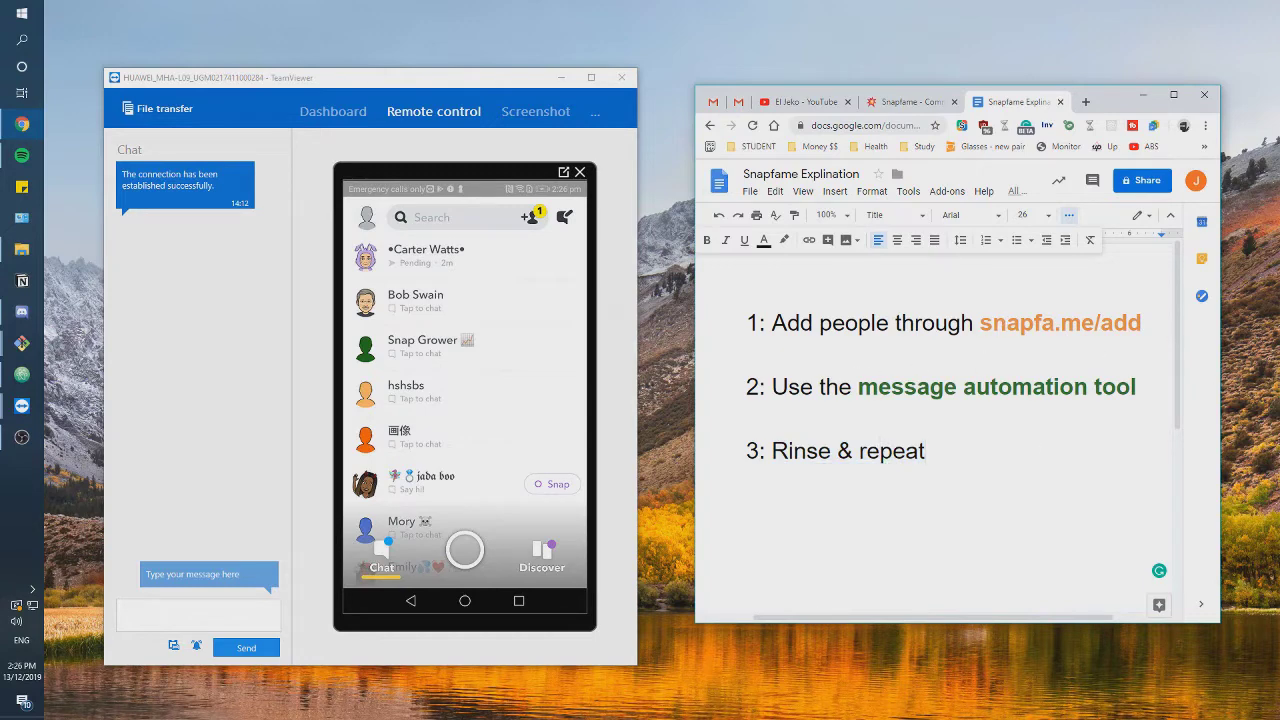
{"action": "key", "text": "Up"}
{"action": "key", "text": "Up"}
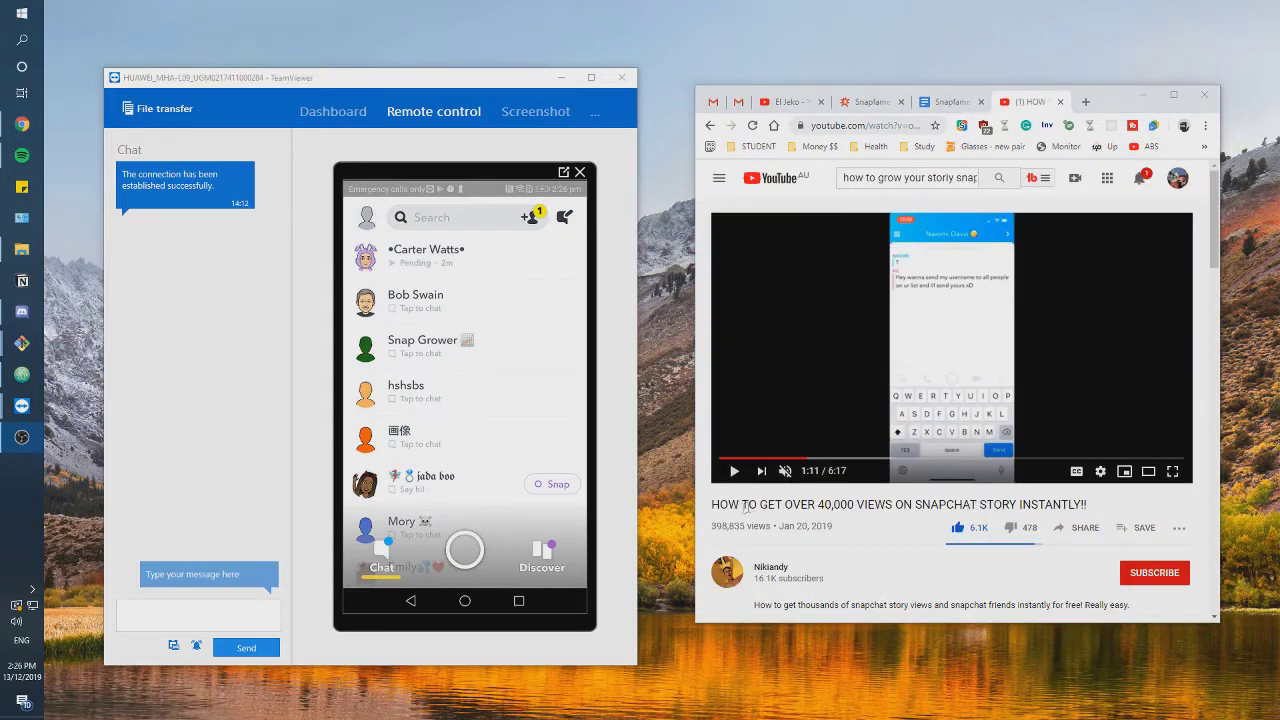
{"action": "left_click_drag", "start_coordinate": [752, 567], "coordinate": [790, 567]}
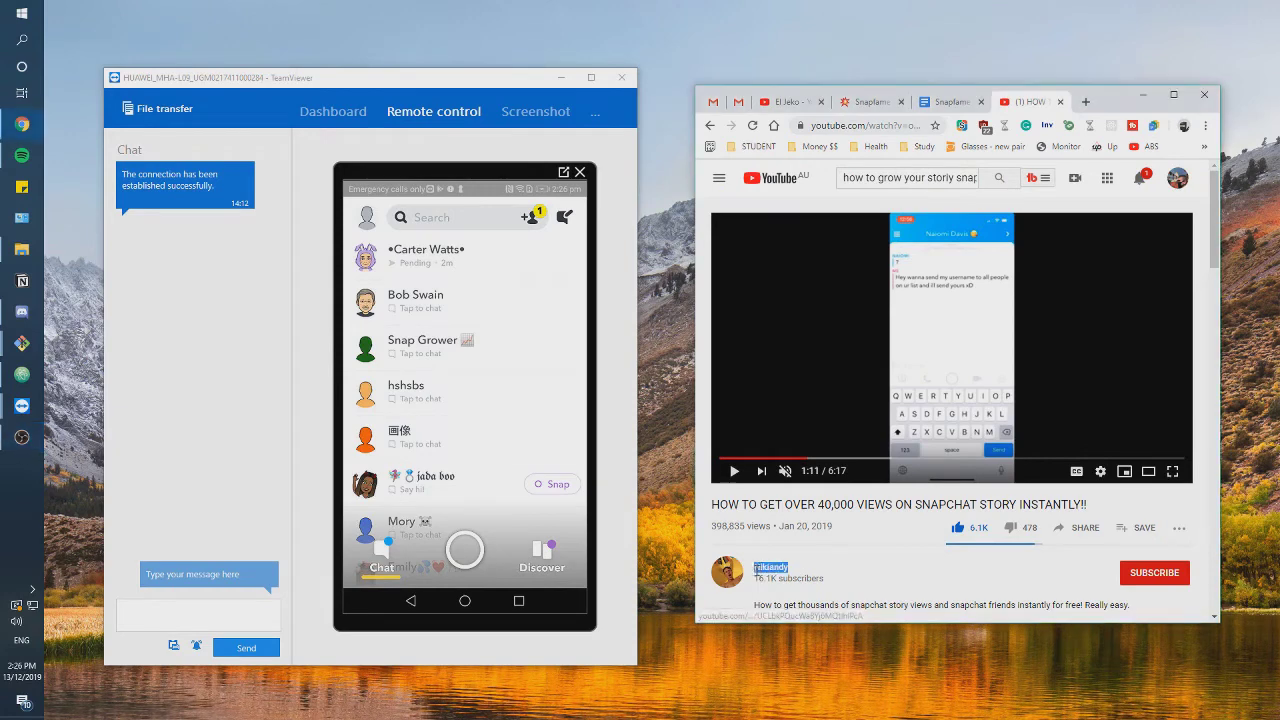
{"action": "left_click", "coordinate": [860, 597]}
{"action": "triple_click", "coordinate": [800, 504]}
{"action": "left_click", "coordinate": [882, 525]}
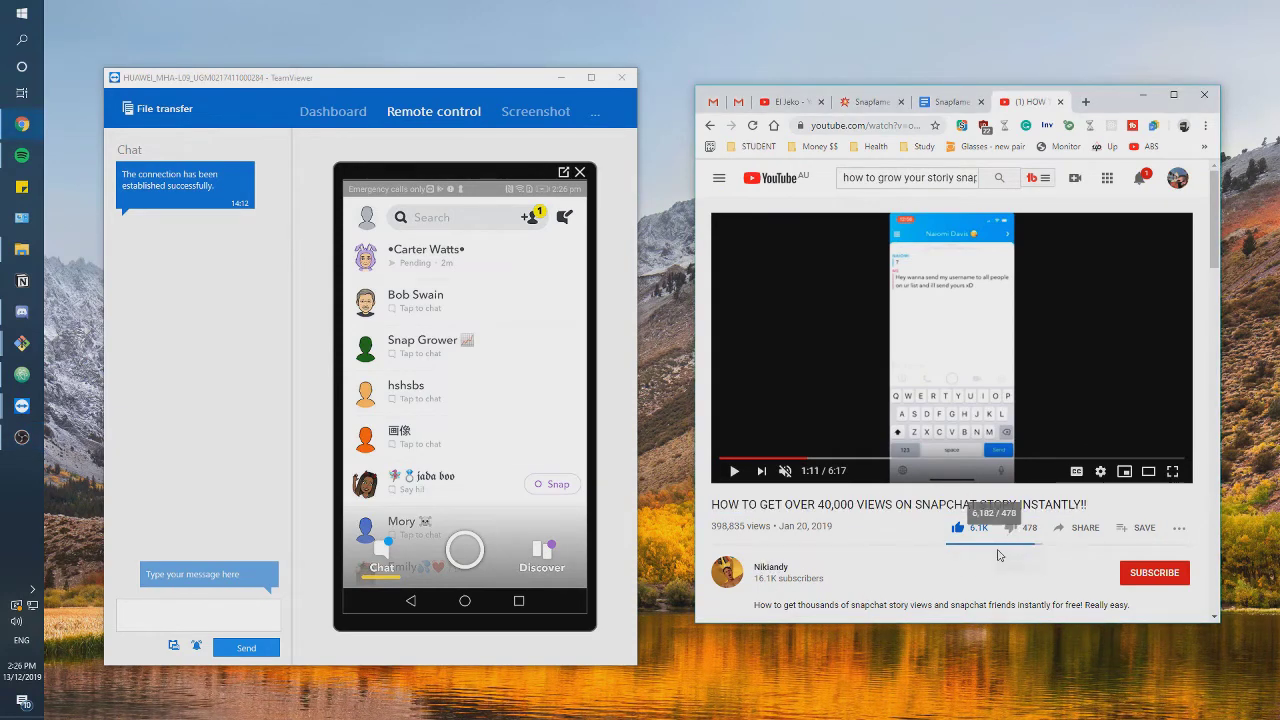
{"action": "double_click", "coordinate": [876, 505]}
{"action": "left_click", "coordinate": [903, 522]}
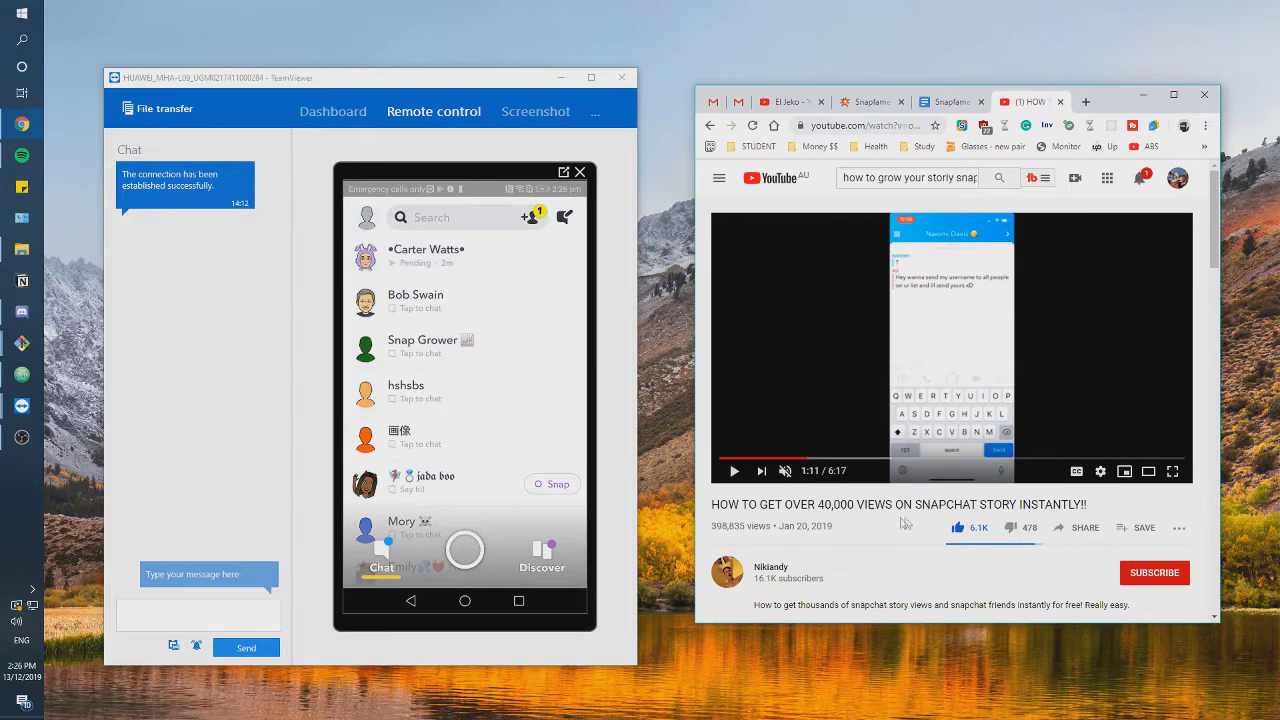
{"action": "mouse_move", "coordinate": [427, 453]}
{"action": "left_mouse_down"}
{"action": "mouse_move", "coordinate": [462, 423]}
{"action": "mouse_move", "coordinate": [412, 445]}
{"action": "left_mouse_up"}
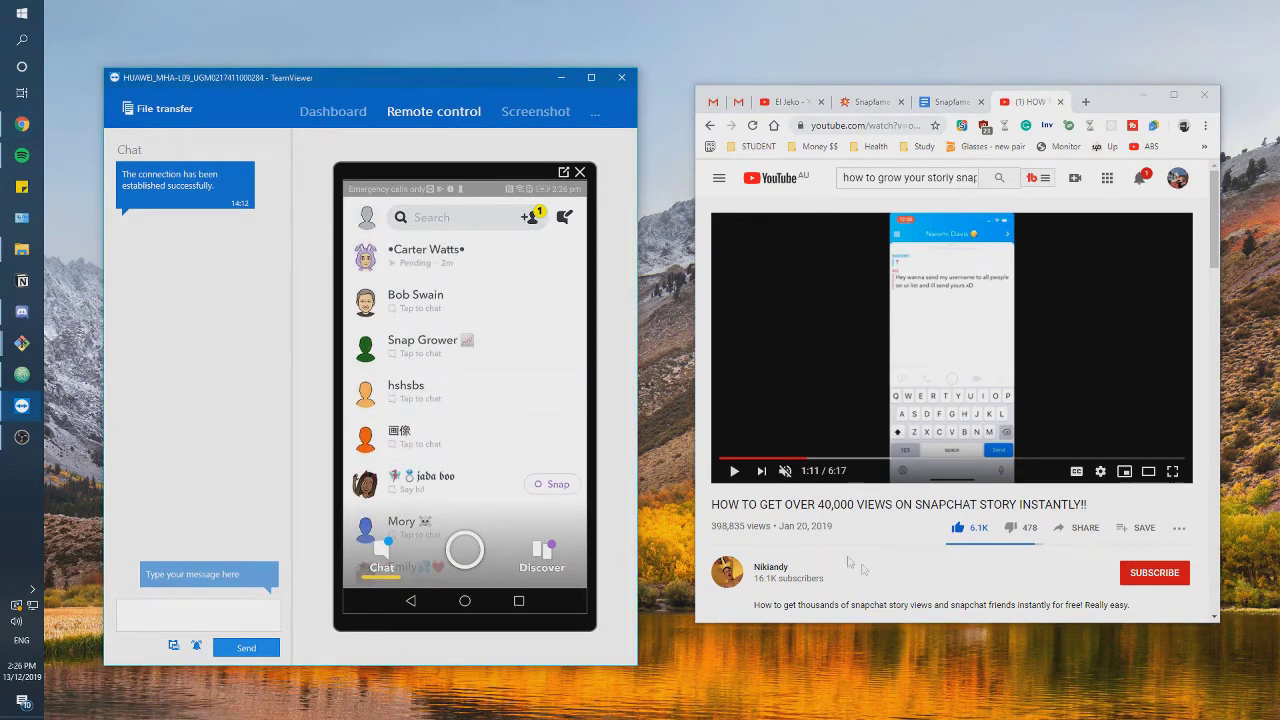
{"action": "left_click", "coordinate": [784, 512]}
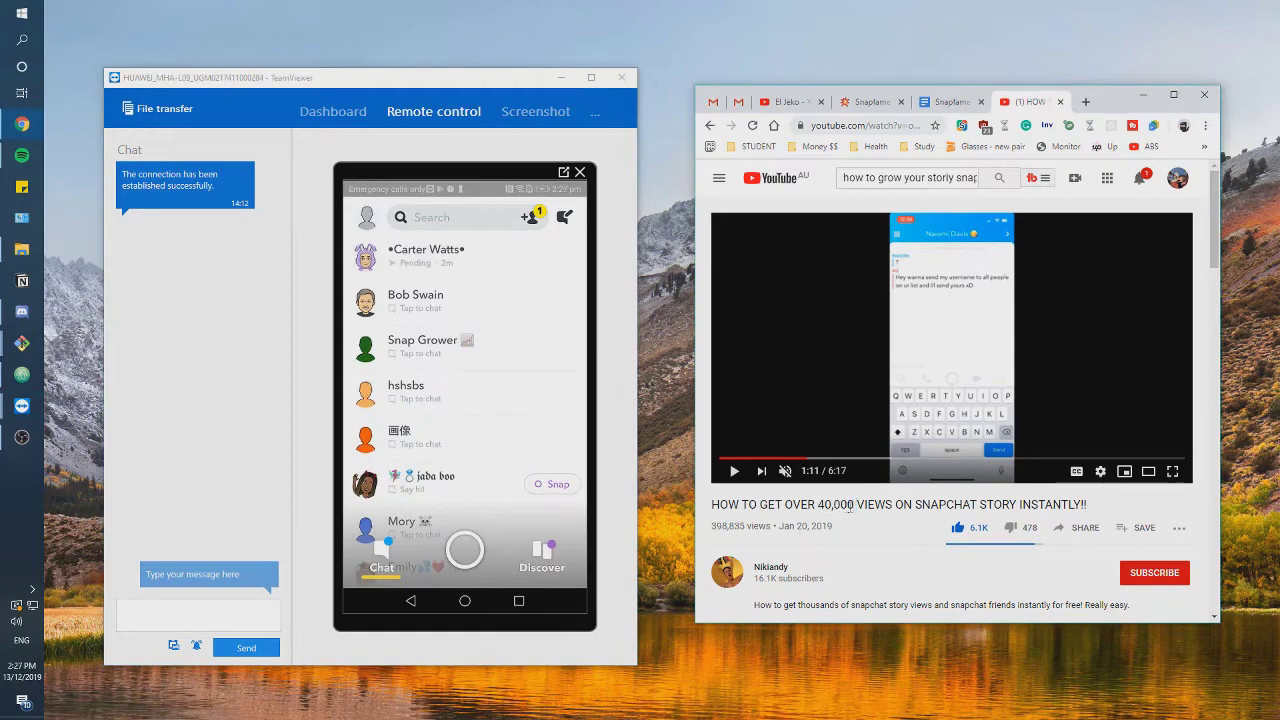
{"action": "scroll", "coordinate": [869, 574], "scroll_direction": "down", "scroll_amount": 2}
{"action": "scroll", "coordinate": [869, 560], "scroll_direction": "up", "scroll_amount": 2}
{"action": "left_click", "coordinate": [473, 304]}
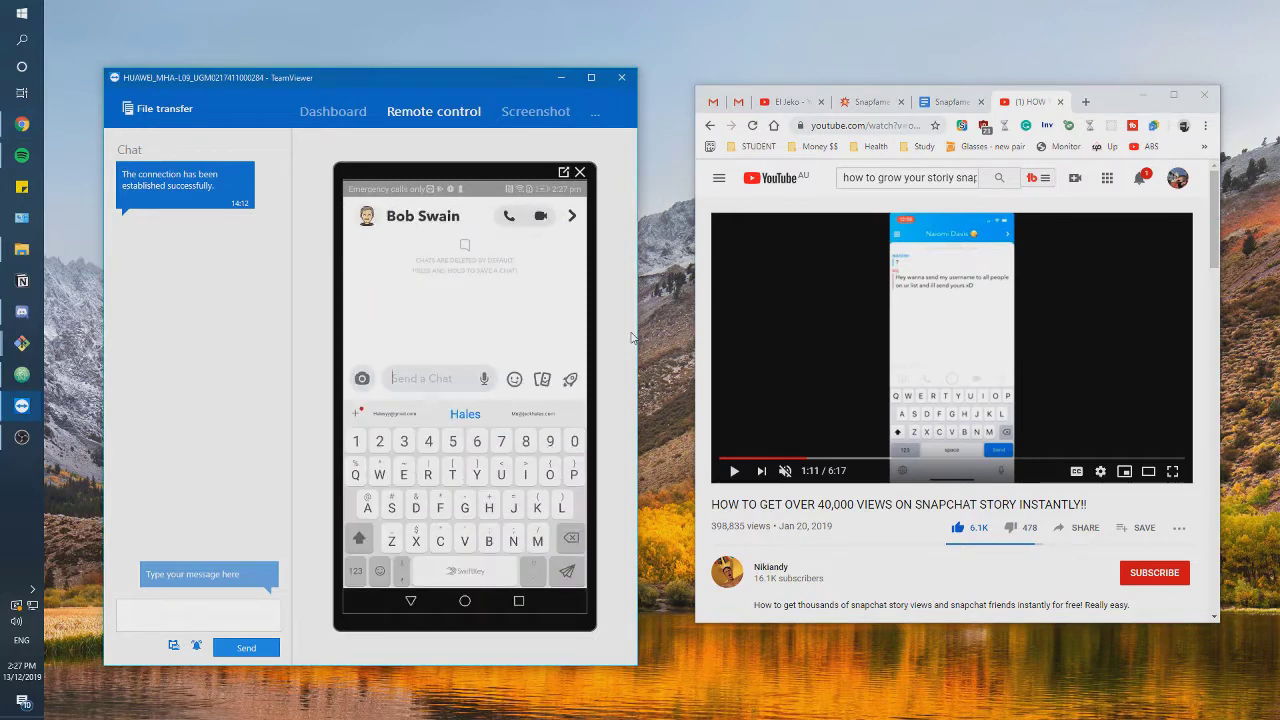
{"action": "type", "text": "Hey wanna send "}
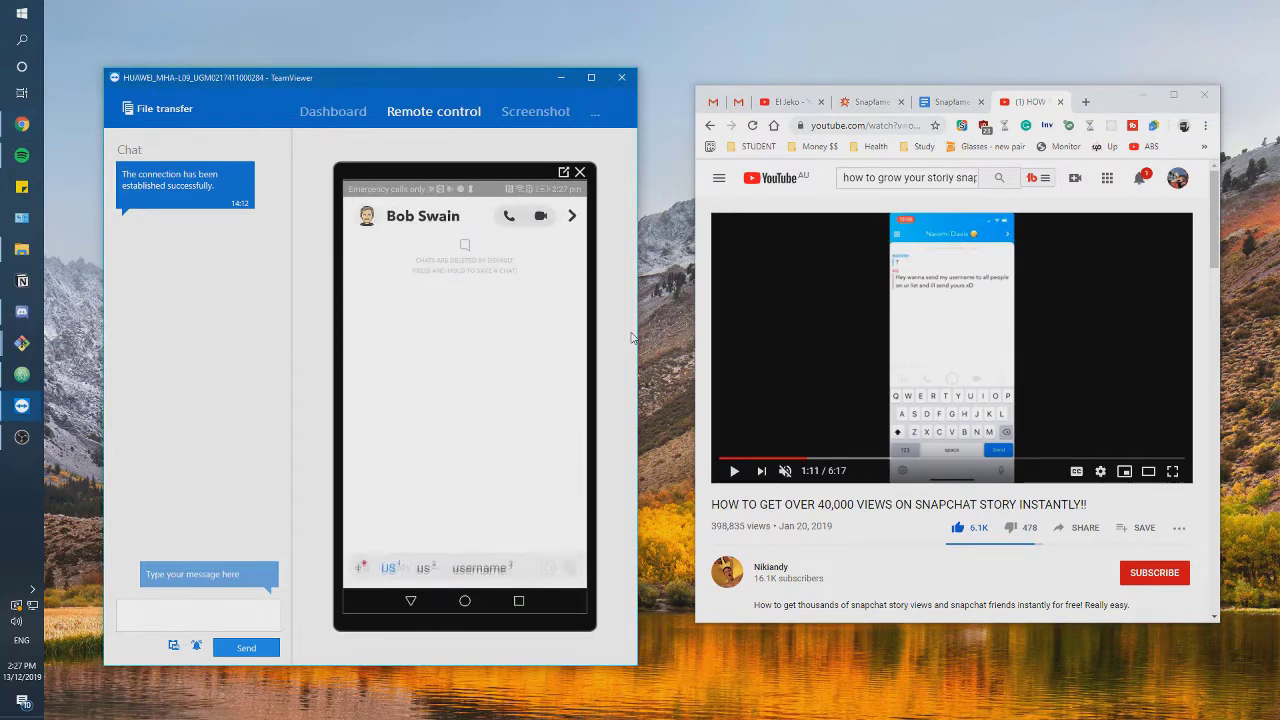
{"action": "type", "text": "my username to all people o"}
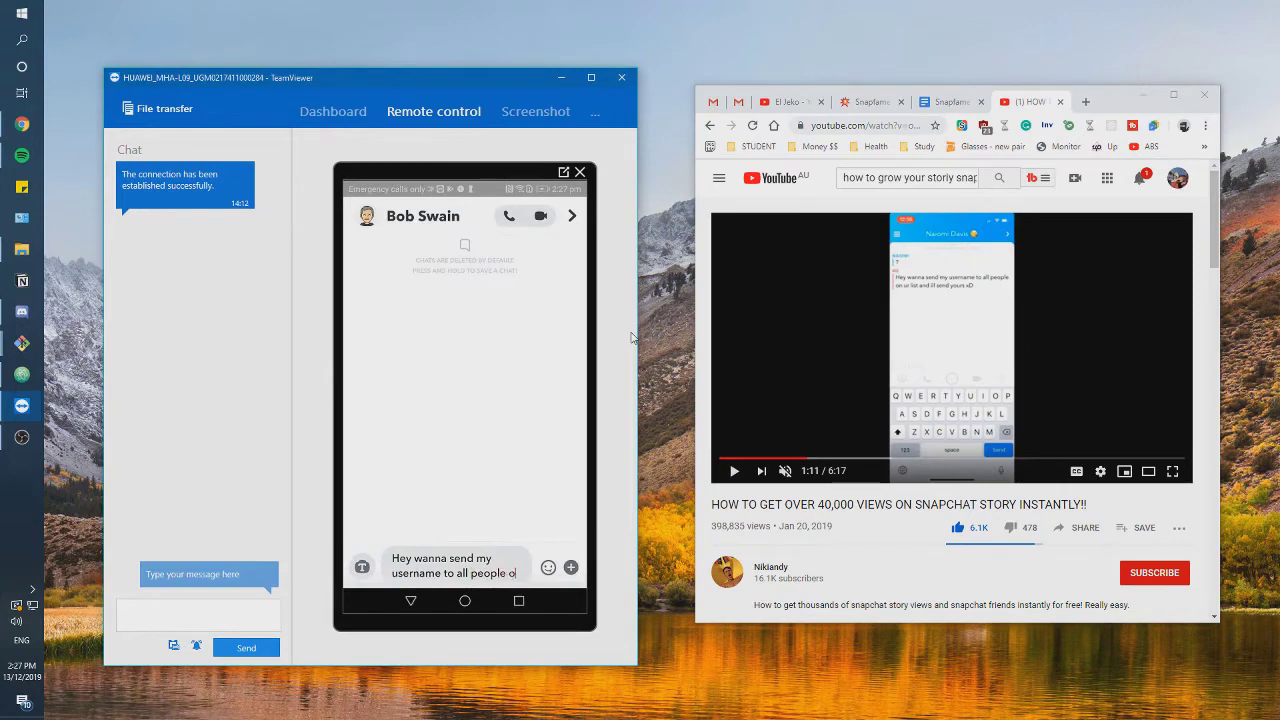
{"action": "type", "text": "n ur list"}
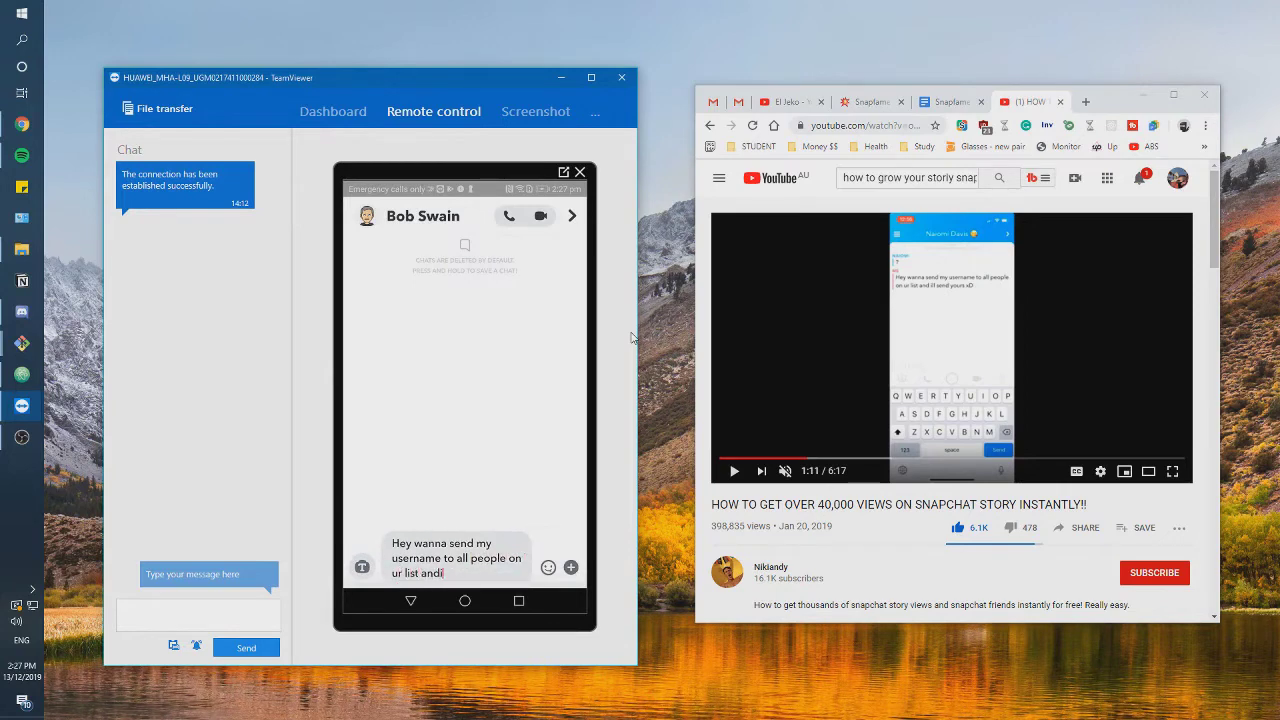
{"action": "type", "text": " and I'll send yours x"}
{"action": "key", "text": "Return"}
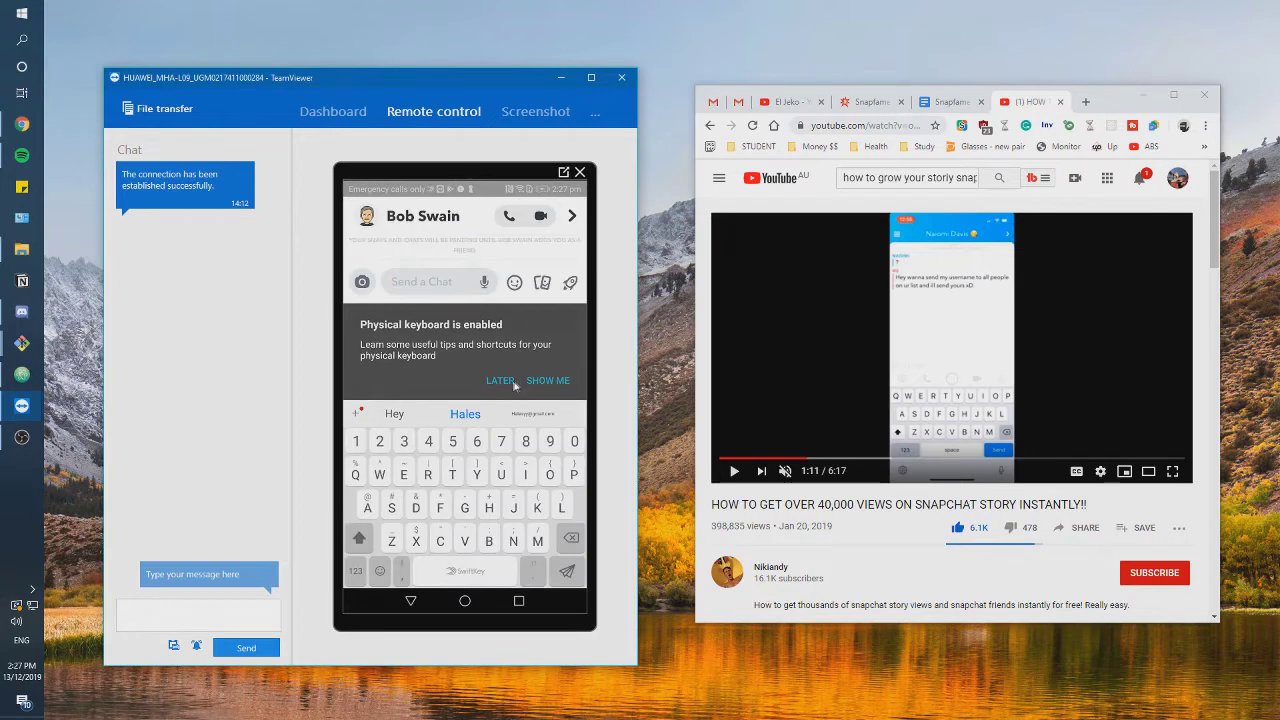
{"action": "left_click", "coordinate": [501, 384]}
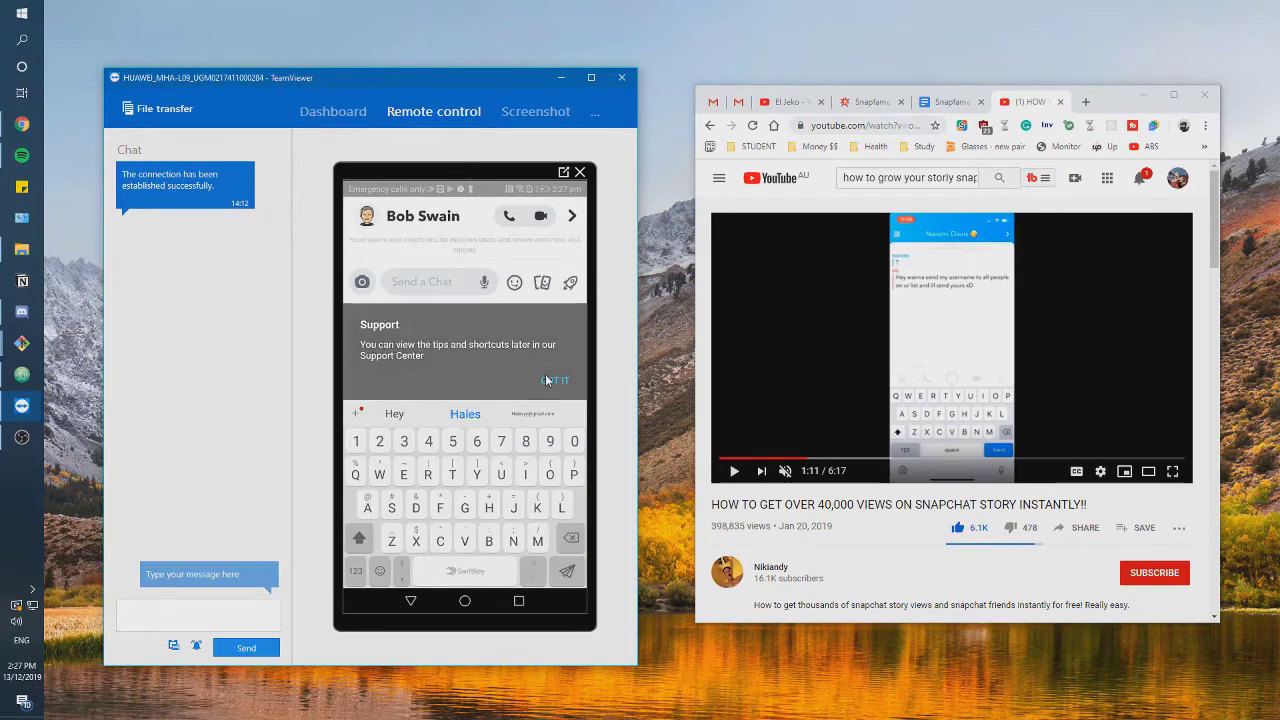
{"action": "left_click", "coordinate": [467, 294]}
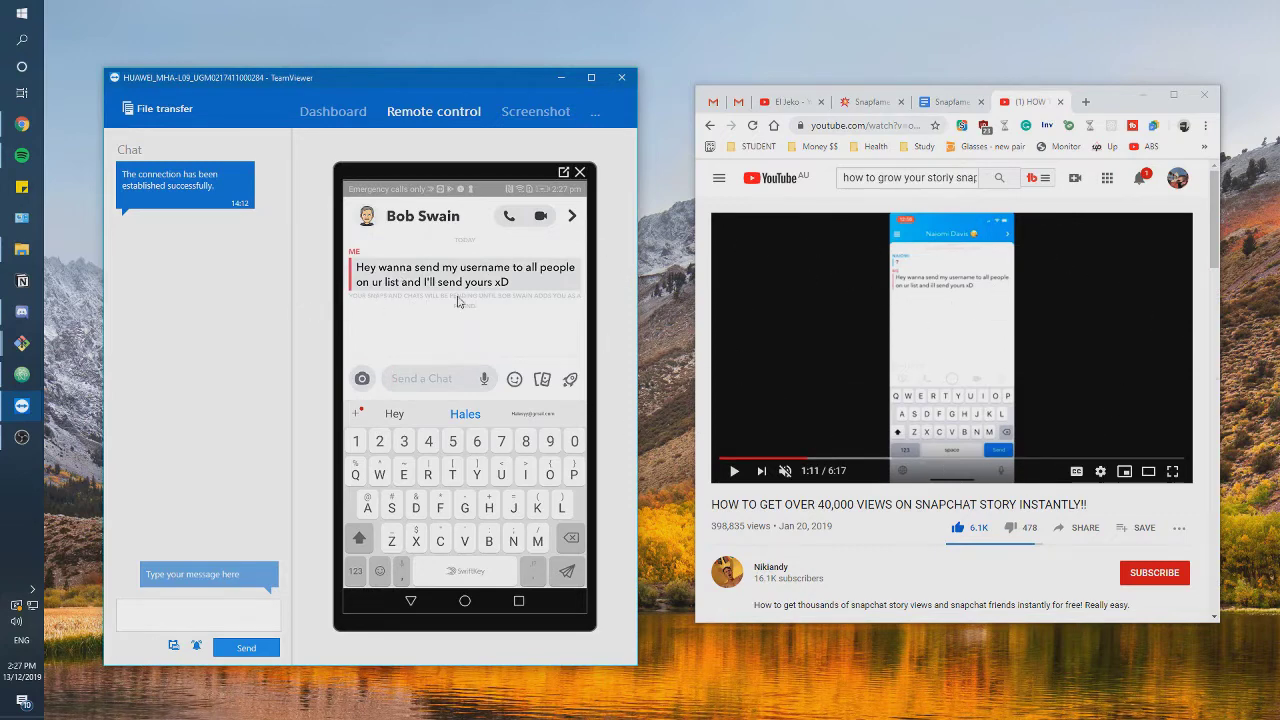
{"action": "left_click_drag", "start_coordinate": [390, 344], "coordinate": [472, 340]}
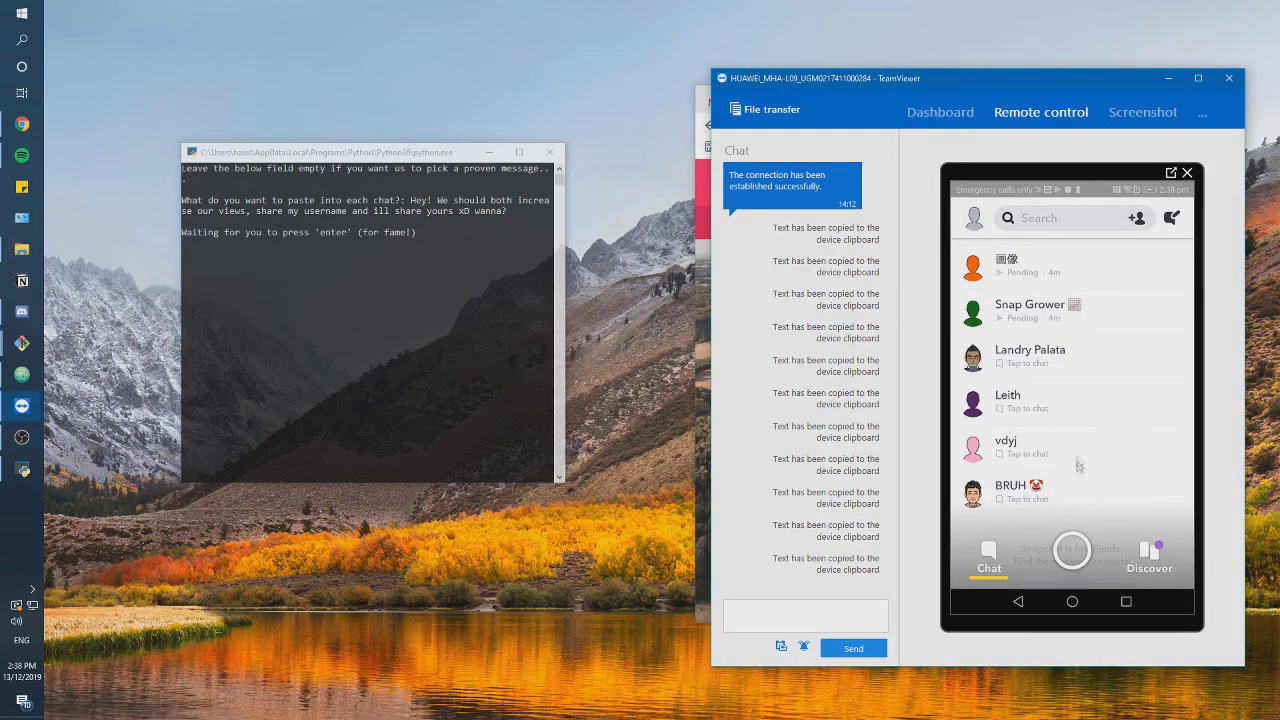
{"action": "scroll", "coordinate": [1077, 318], "scroll_direction": "up", "scroll_amount": 2}
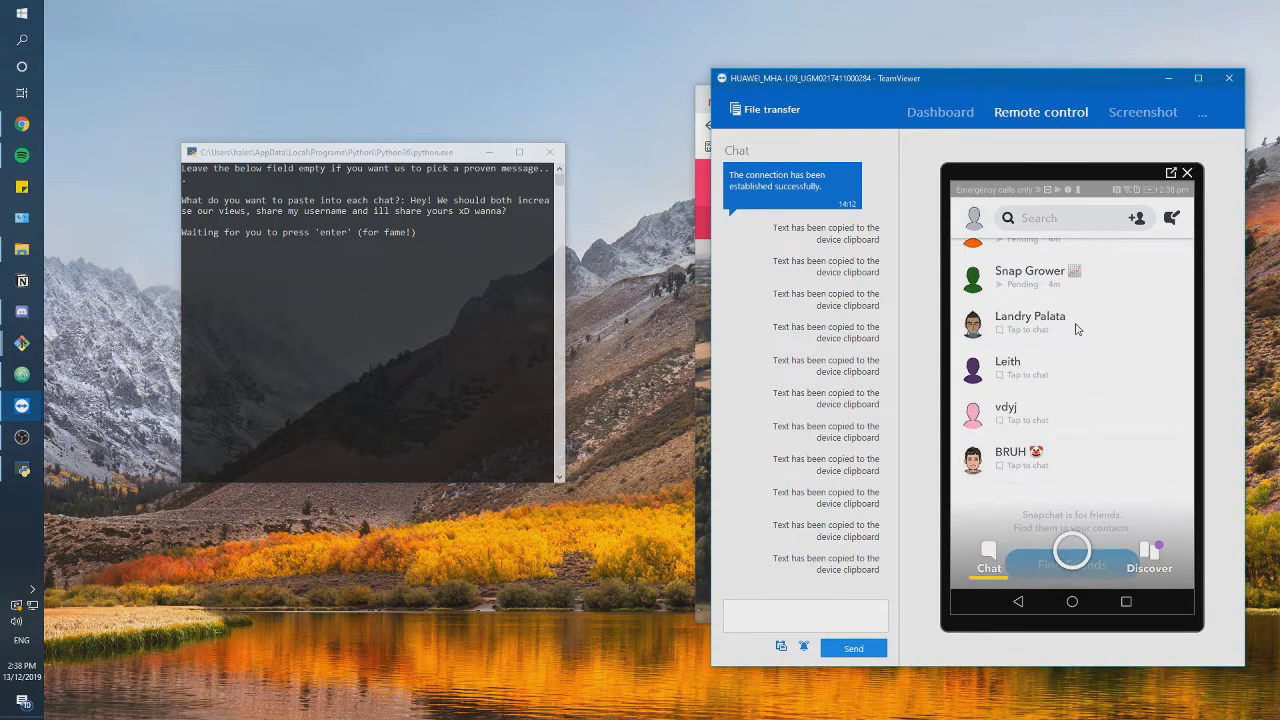
{"action": "key", "text": "Return"}
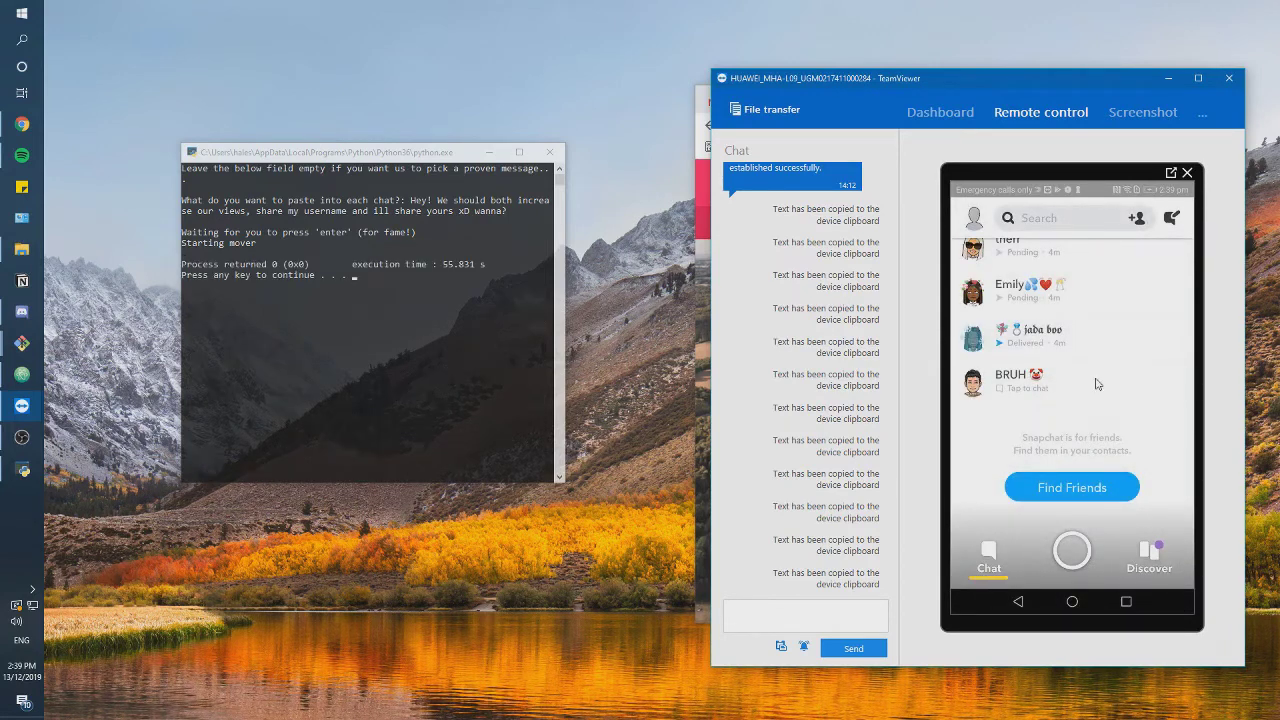
{"action": "scroll", "coordinate": [1086, 340], "scroll_direction": "up", "scroll_amount": 1}
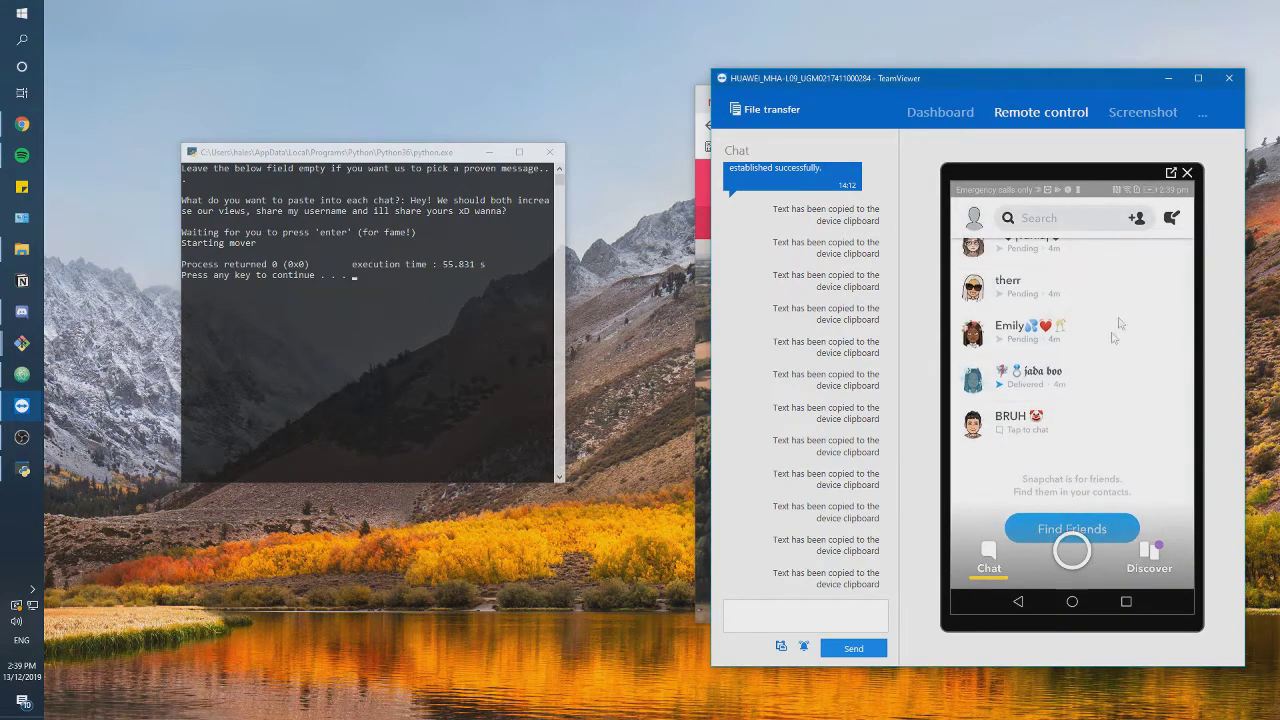
{"action": "scroll", "coordinate": [1115, 340], "scroll_direction": "up", "scroll_amount": 3}
{"action": "scroll", "coordinate": [1110, 380], "scroll_direction": "up", "scroll_amount": 2}
{"action": "scroll", "coordinate": [1105, 410], "scroll_direction": "up", "scroll_amount": 2}
{"action": "scroll", "coordinate": [1100, 440], "scroll_direction": "up", "scroll_amount": 2}
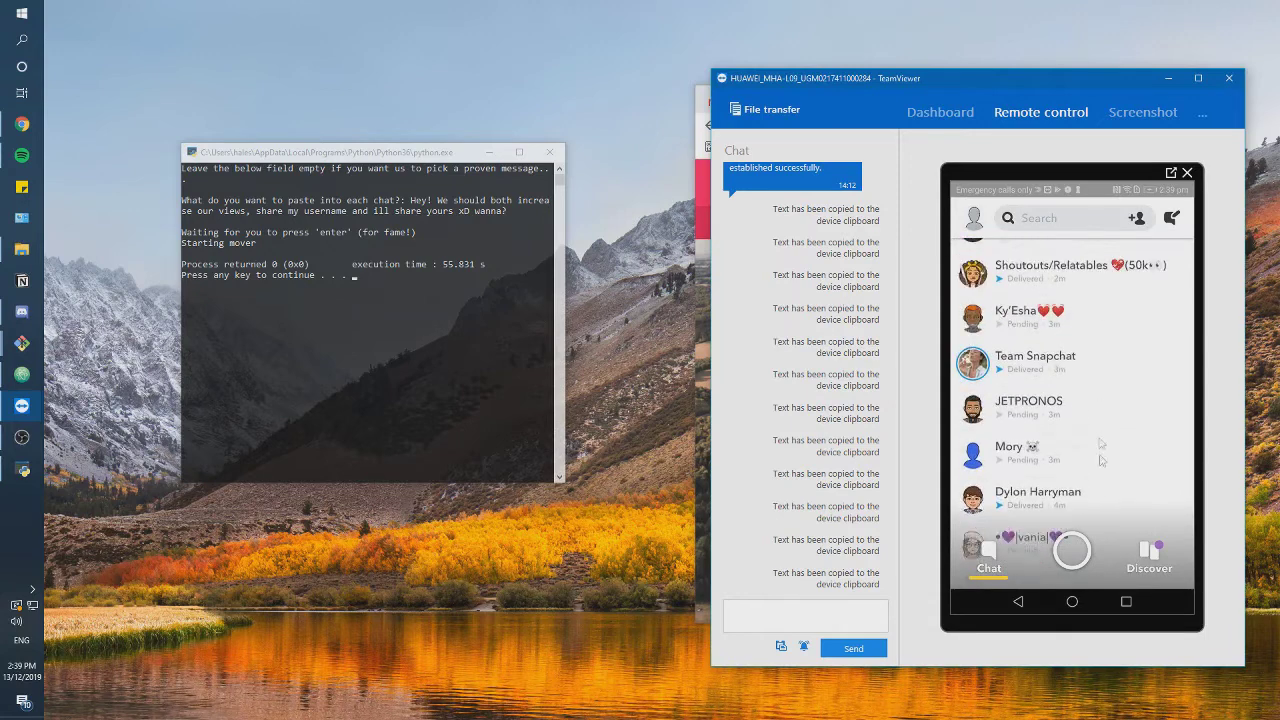
{"action": "scroll", "coordinate": [1099, 444], "scroll_direction": "up", "scroll_amount": 3}
{"action": "scroll", "coordinate": [1095, 385], "scroll_direction": "up", "scroll_amount": 3}
{"action": "scroll", "coordinate": [1098, 320], "scroll_direction": "up", "scroll_amount": 3}
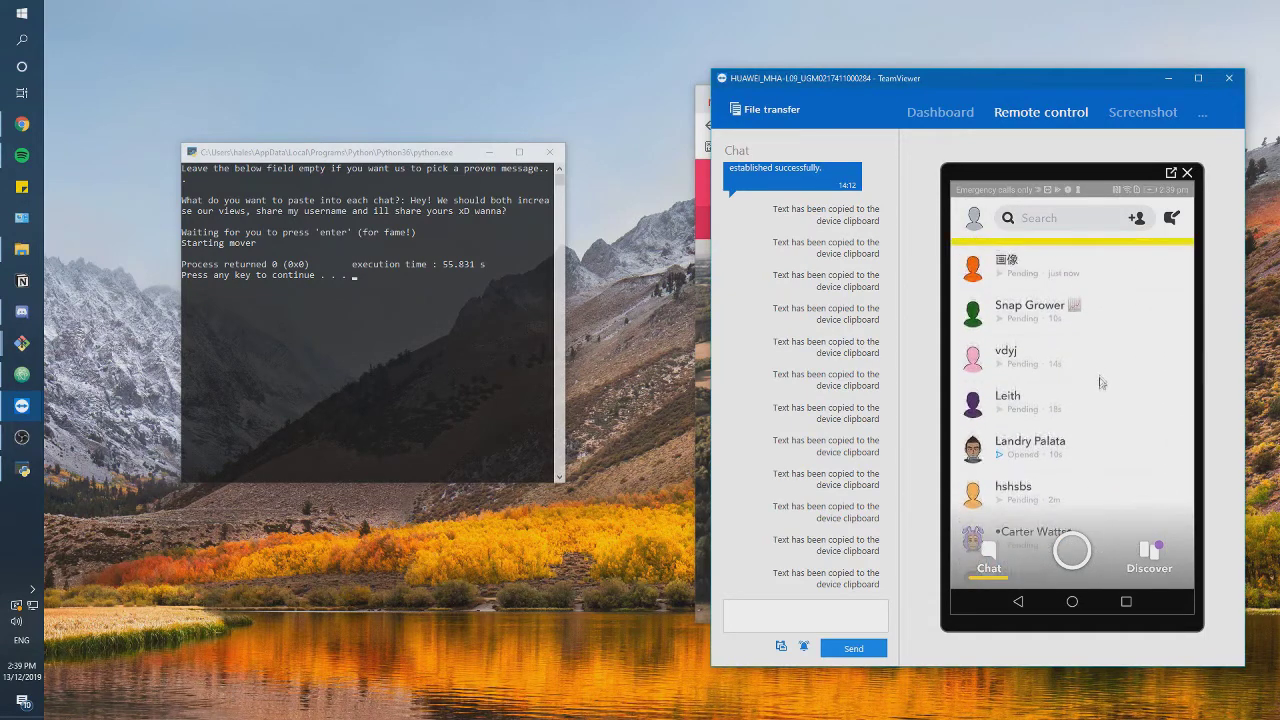
{"action": "scroll", "coordinate": [1094, 338], "scroll_direction": "down", "scroll_amount": 2}
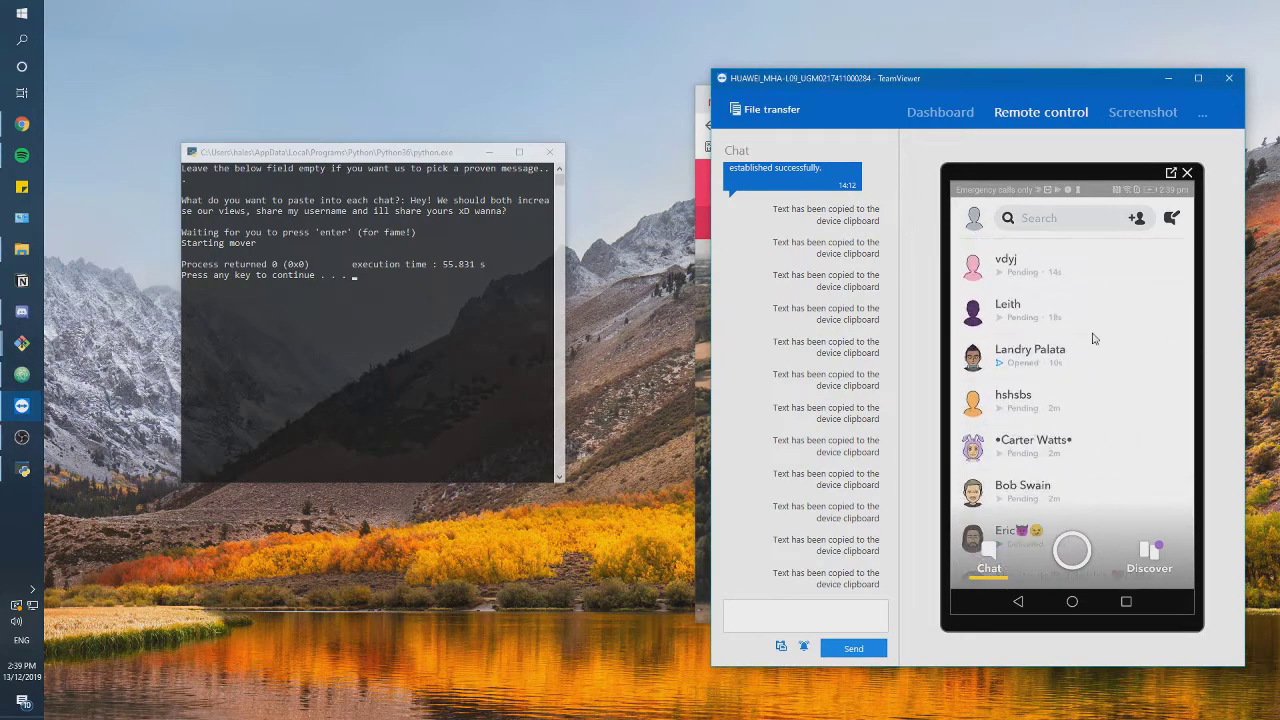
{"action": "left_click", "coordinate": [1085, 355]}
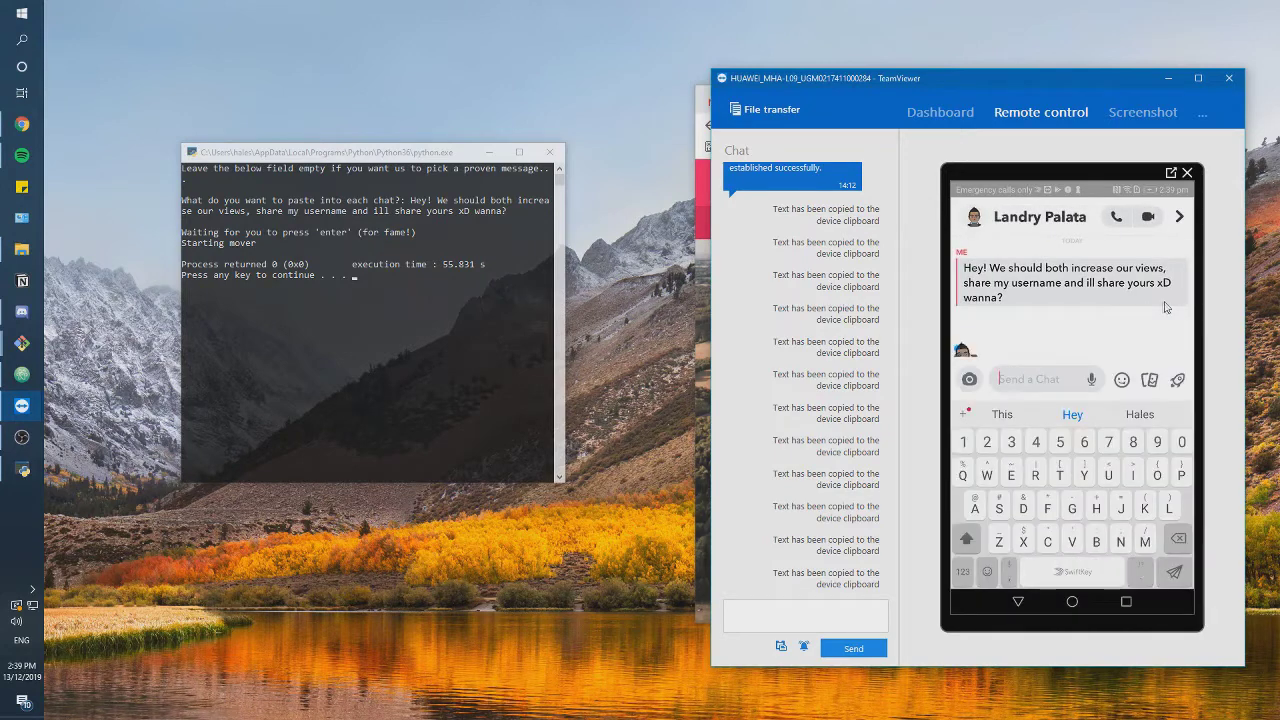
{"action": "key", "text": "Escape"}
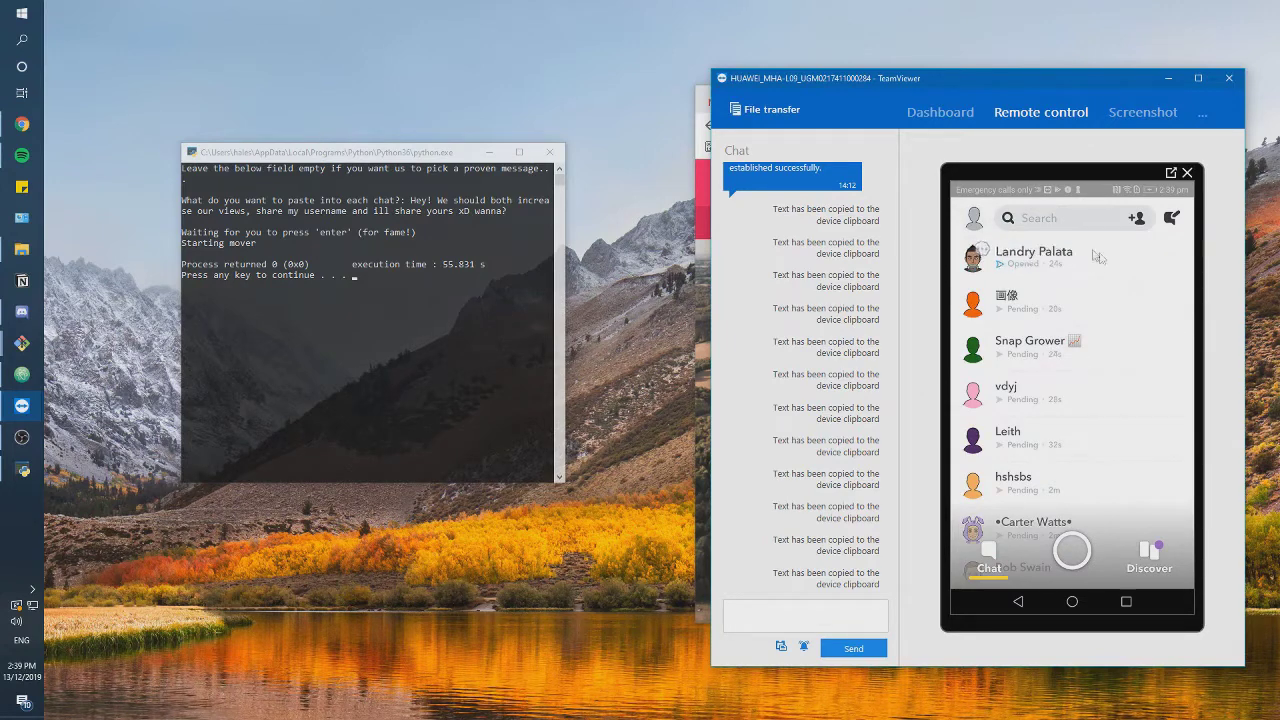
{"action": "left_click", "coordinate": [1073, 263]}
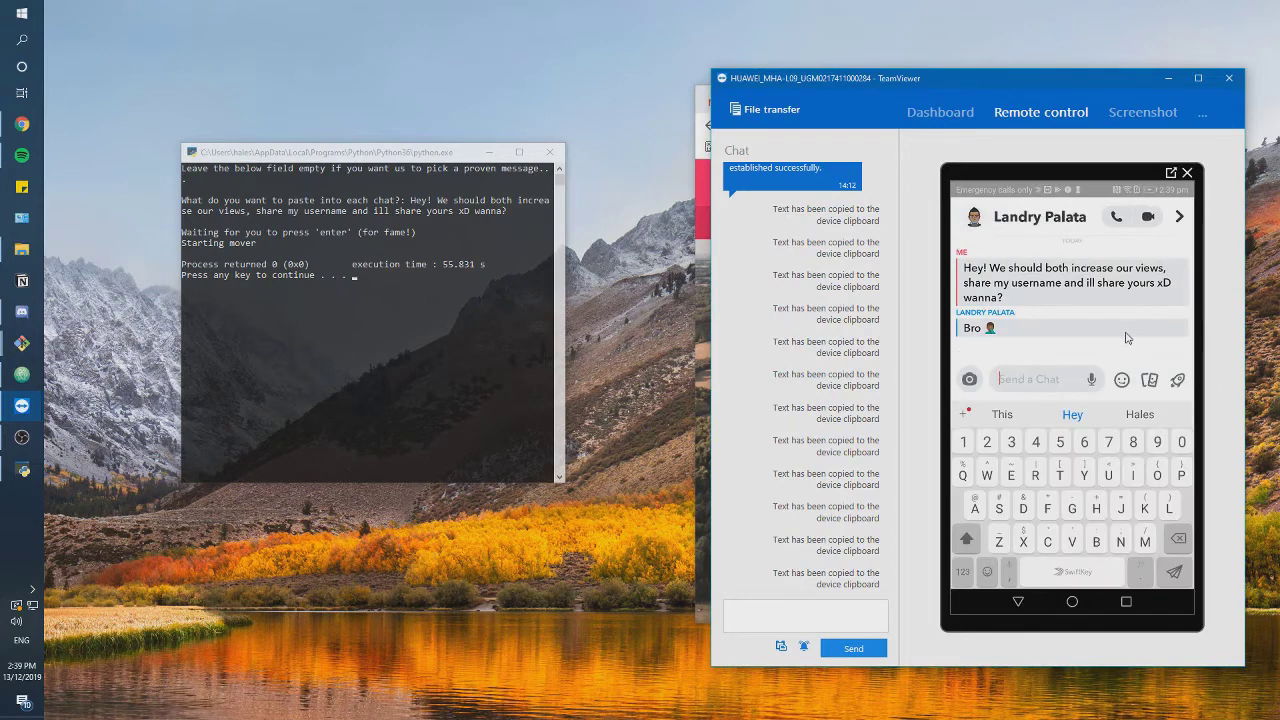
{"action": "key", "text": "Escape"}
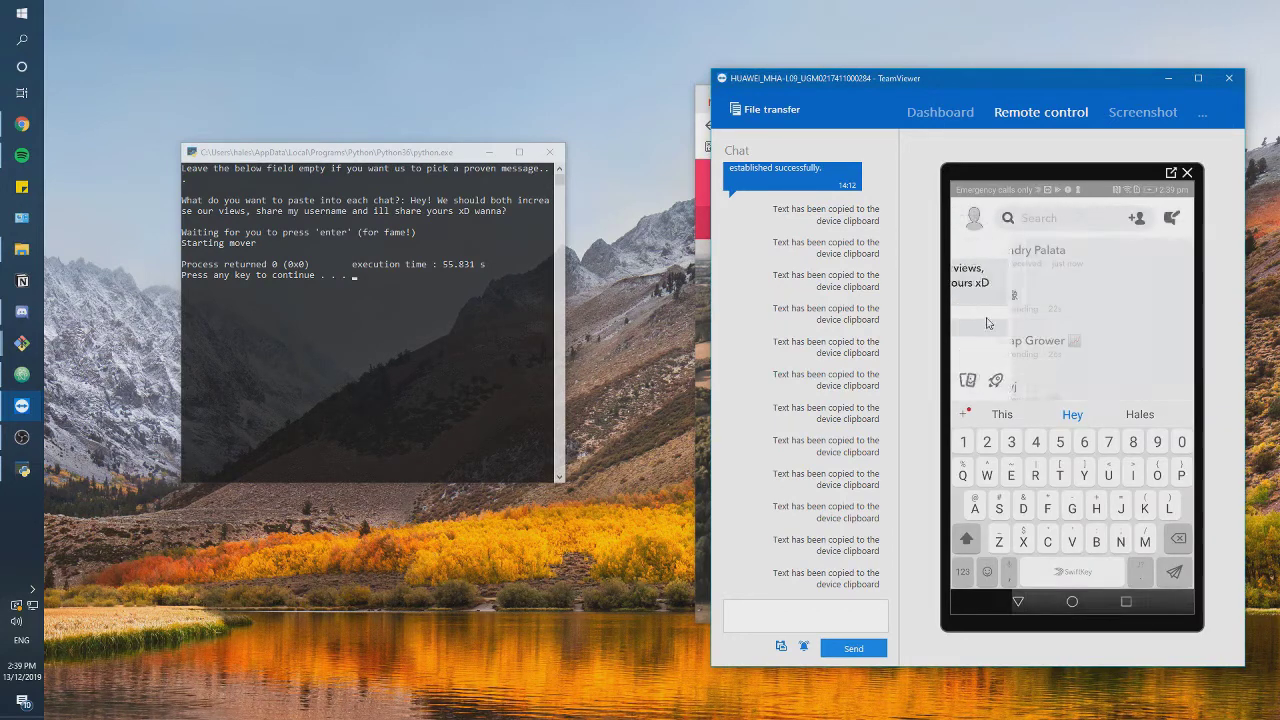
{"action": "scroll", "coordinate": [1121, 392], "scroll_direction": "down", "scroll_amount": 3}
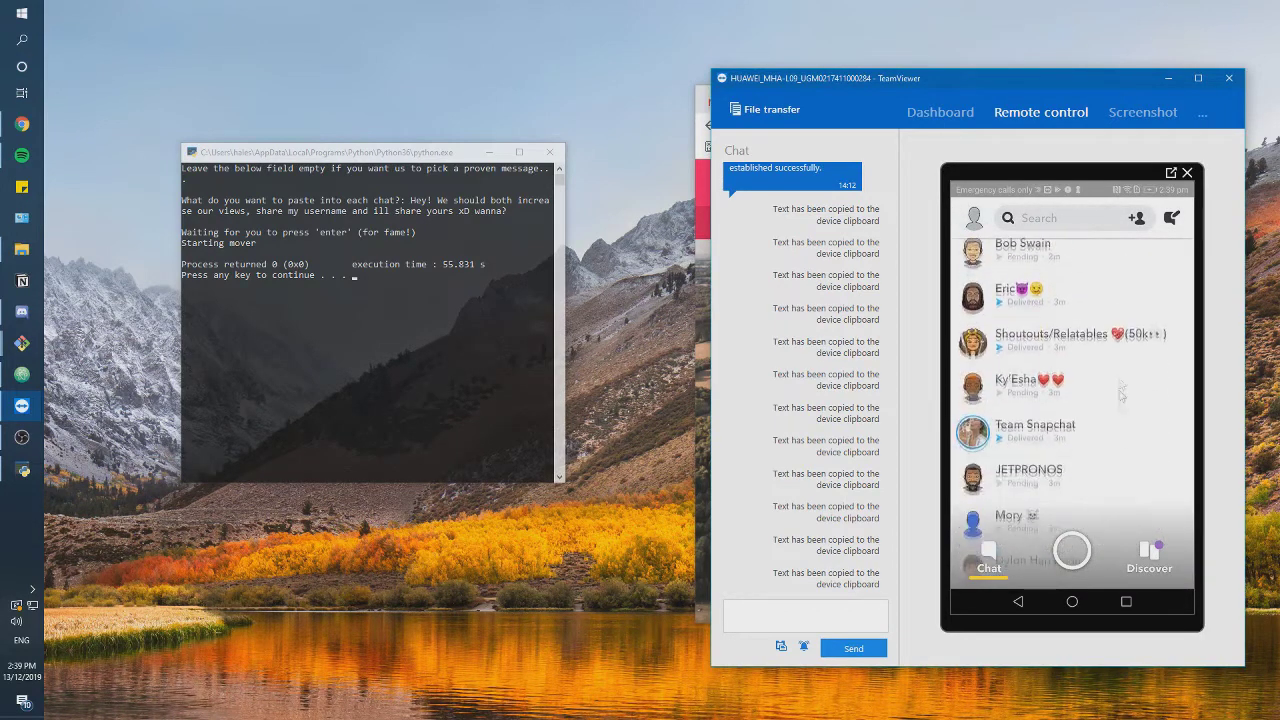
{"action": "scroll", "coordinate": [1121, 385], "scroll_direction": "down", "scroll_amount": 3}
{"action": "scroll", "coordinate": [1120, 378], "scroll_direction": "down", "scroll_amount": 3}
{"action": "scroll", "coordinate": [1119, 366], "scroll_direction": "down", "scroll_amount": 3}
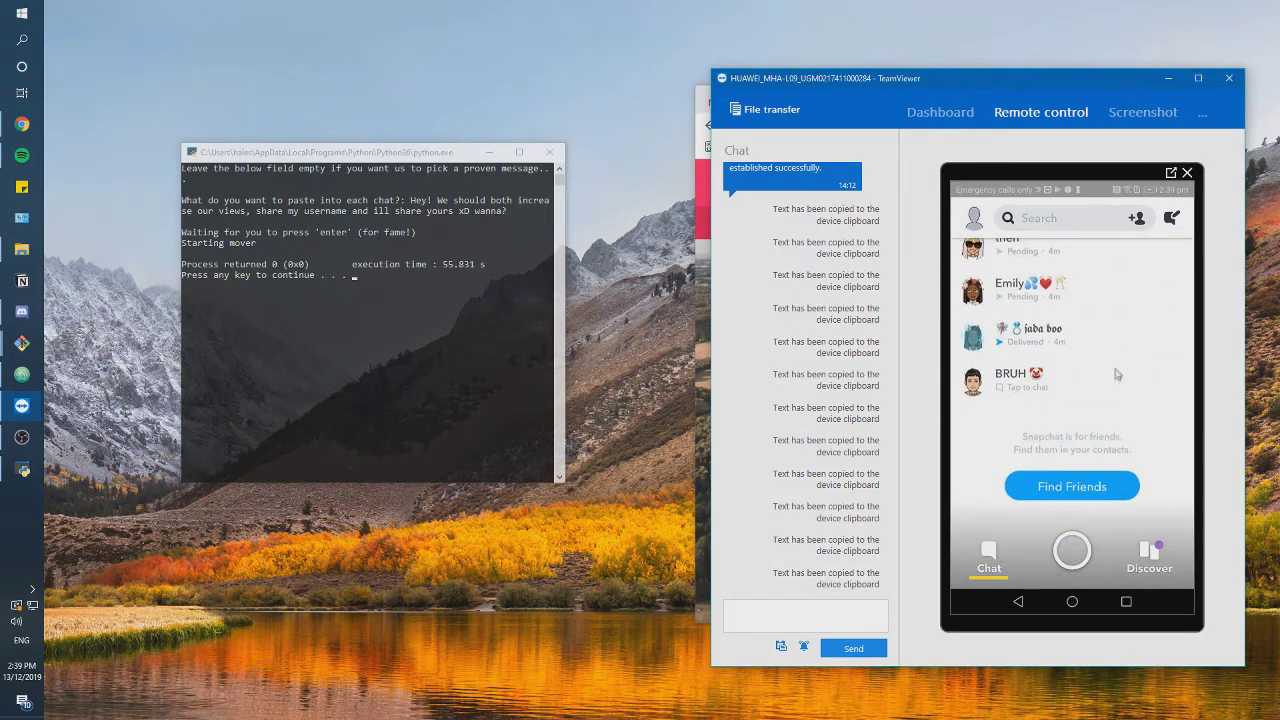
{"action": "scroll", "coordinate": [1113, 430], "scroll_direction": "up", "scroll_amount": 2}
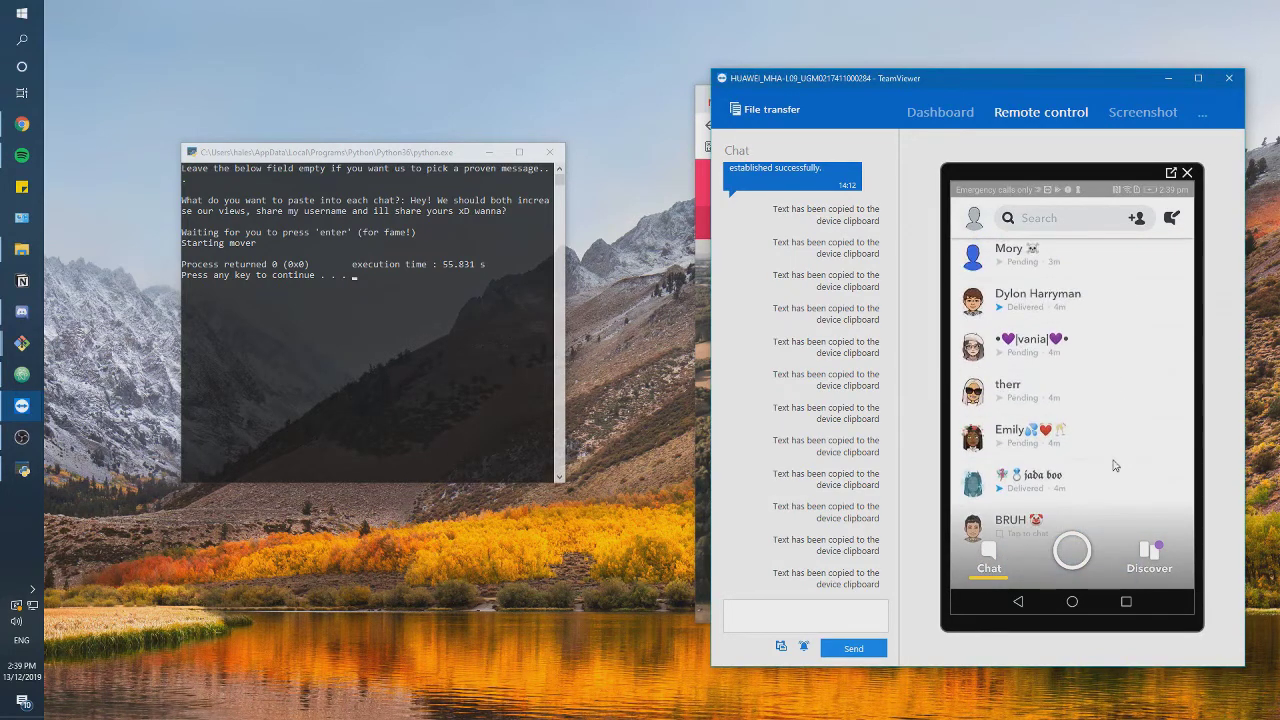
{"action": "scroll", "coordinate": [1113, 430], "scroll_direction": "down", "scroll_amount": 2}
{"action": "scroll", "coordinate": [1110, 370], "scroll_direction": "down", "scroll_amount": 2}
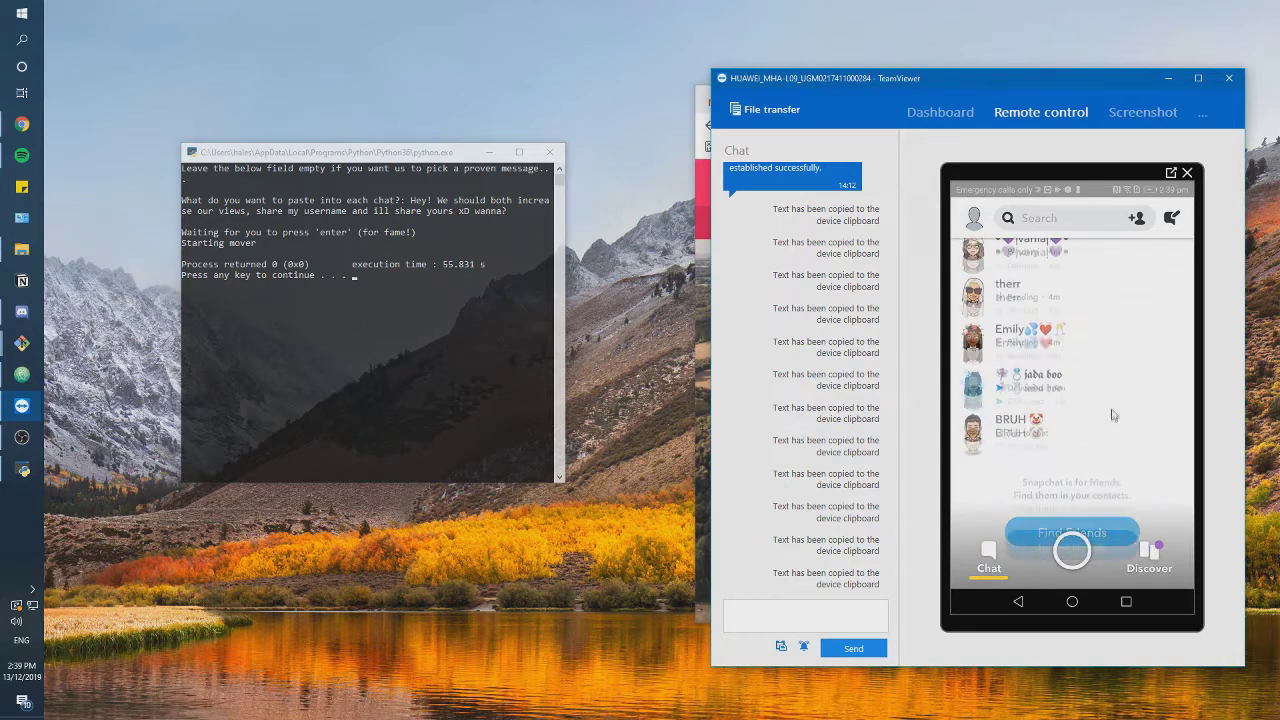
{"action": "scroll", "coordinate": [1105, 340], "scroll_direction": "up", "scroll_amount": 2}
{"action": "scroll", "coordinate": [1094, 294], "scroll_direction": "up", "scroll_amount": 2}
{"action": "scroll", "coordinate": [1109, 461], "scroll_direction": "up", "scroll_amount": 2}
{"action": "scroll", "coordinate": [1109, 461], "scroll_direction": "up", "scroll_amount": 3}
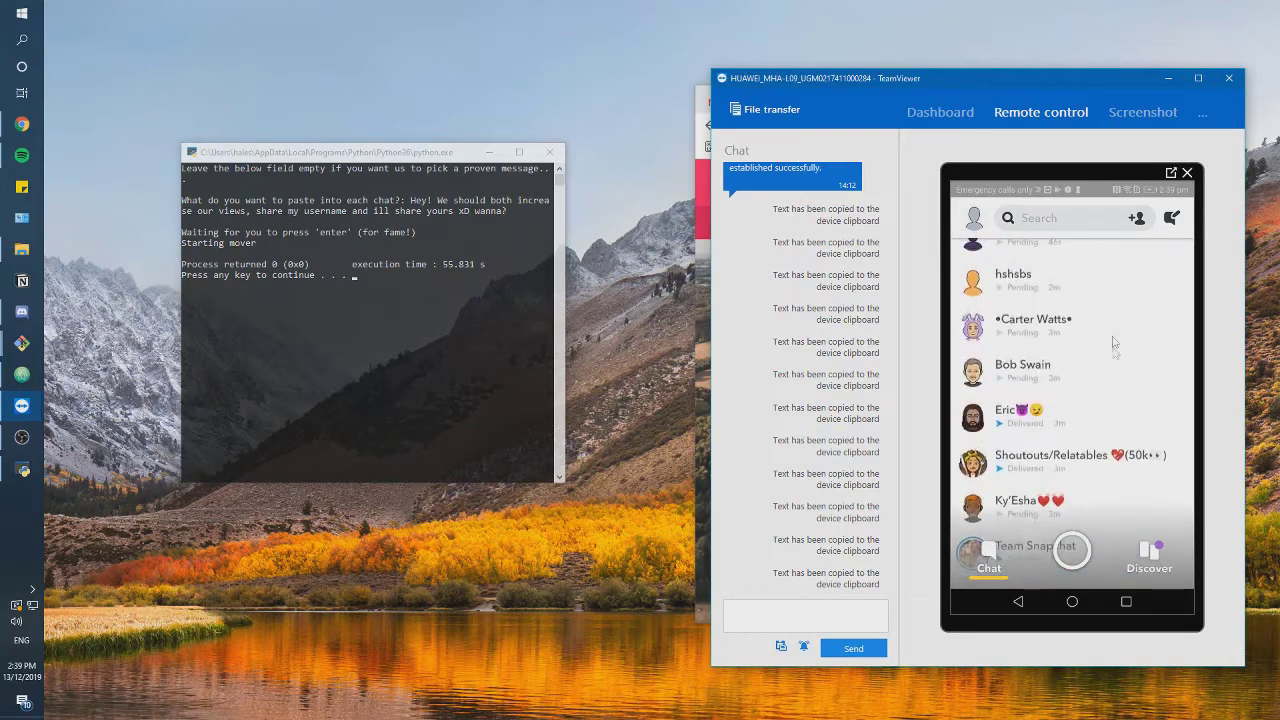
{"action": "scroll", "coordinate": [1111, 475], "scroll_direction": "up", "scroll_amount": 3}
{"action": "scroll", "coordinate": [1112, 490], "scroll_direction": "up", "scroll_amount": 2}
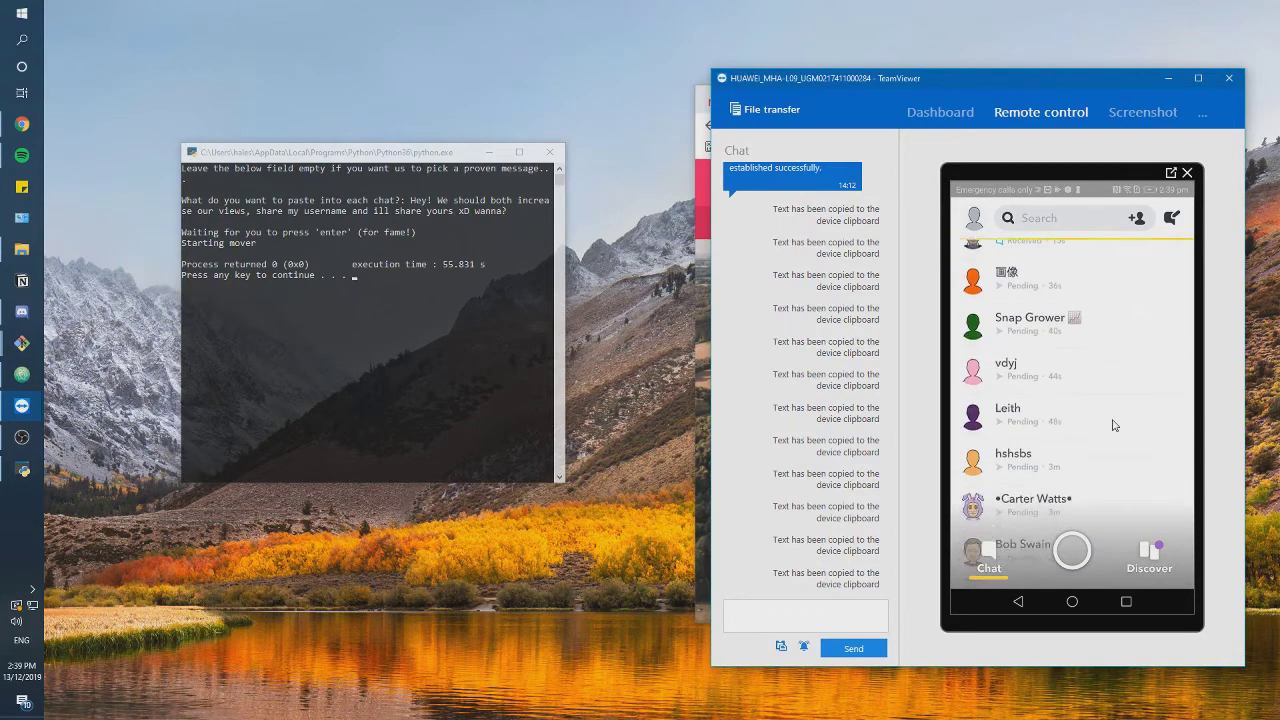
Close the finished Python console window.
{"action": "left_click", "coordinate": [388, 334]}
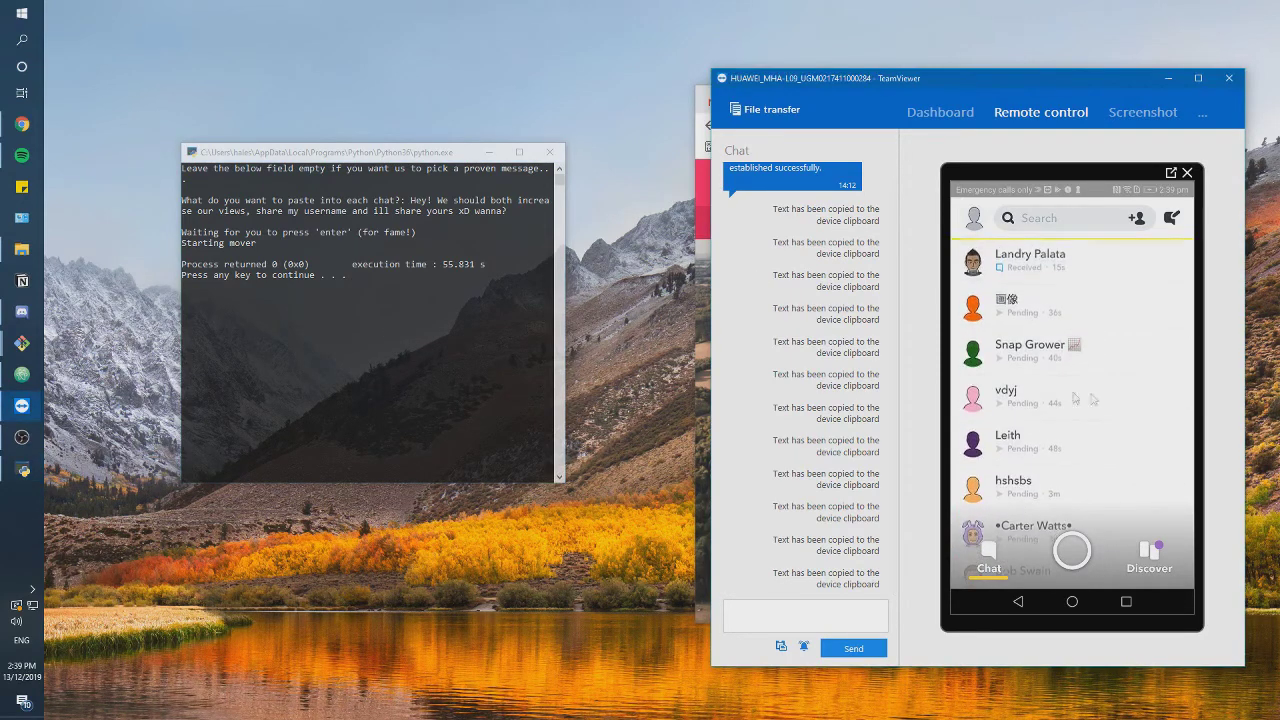
{"action": "left_click", "coordinate": [417, 338]}
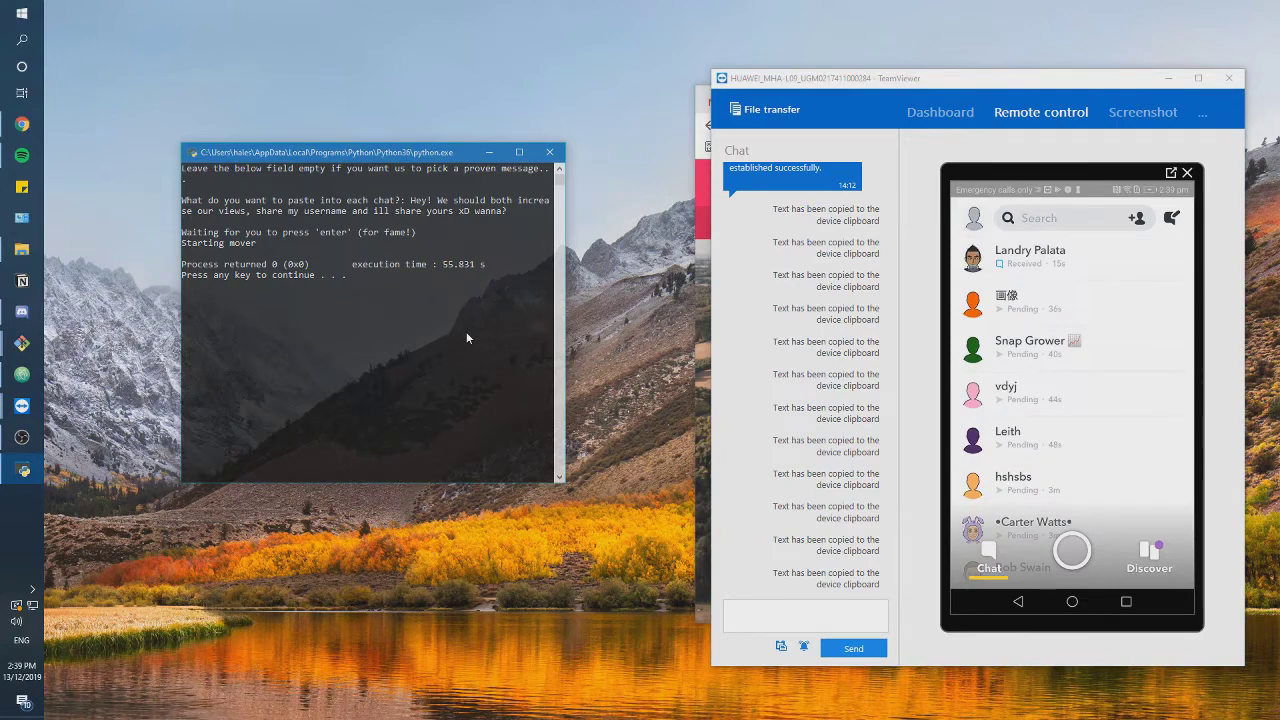
{"action": "key", "text": "Return"}
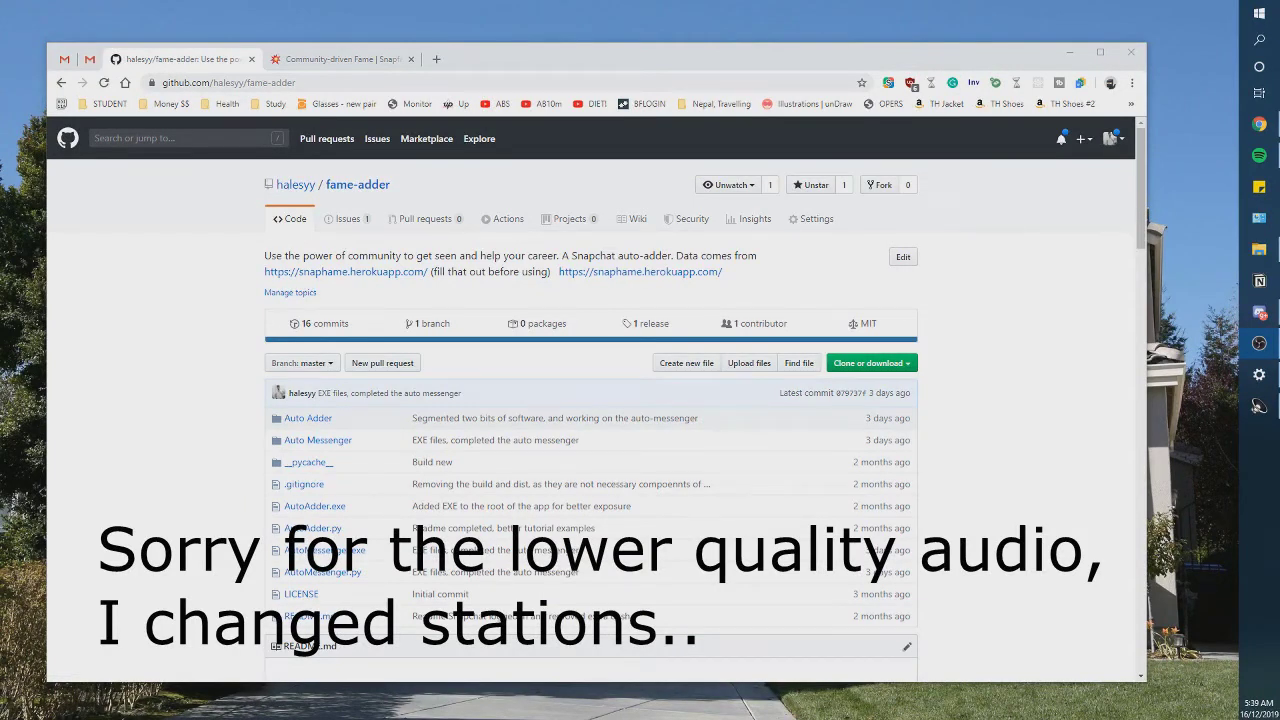
Open the halesyy/fame-adder GitHub repository from the 'git' address-bar suggestion and scroll its files.
{"action": "left_click", "coordinate": [207, 452]}
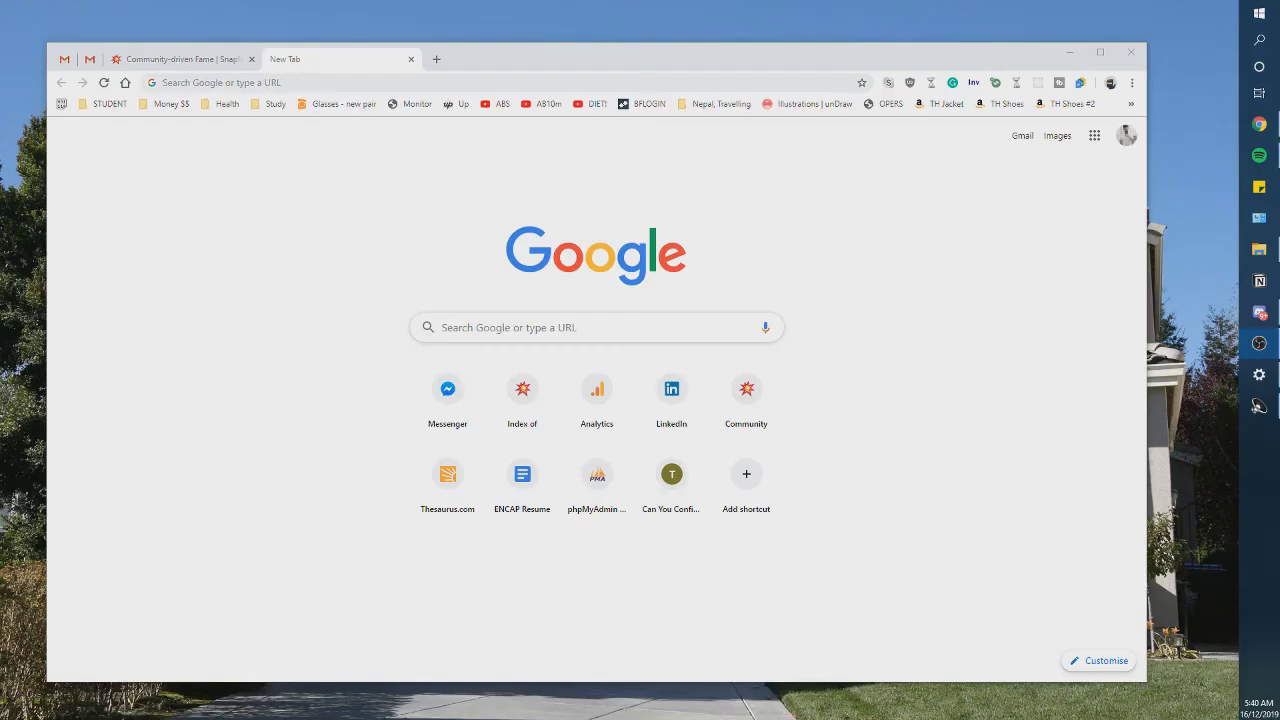
{"action": "left_click", "coordinate": [279, 83]}
{"action": "type", "text": "github.com"}
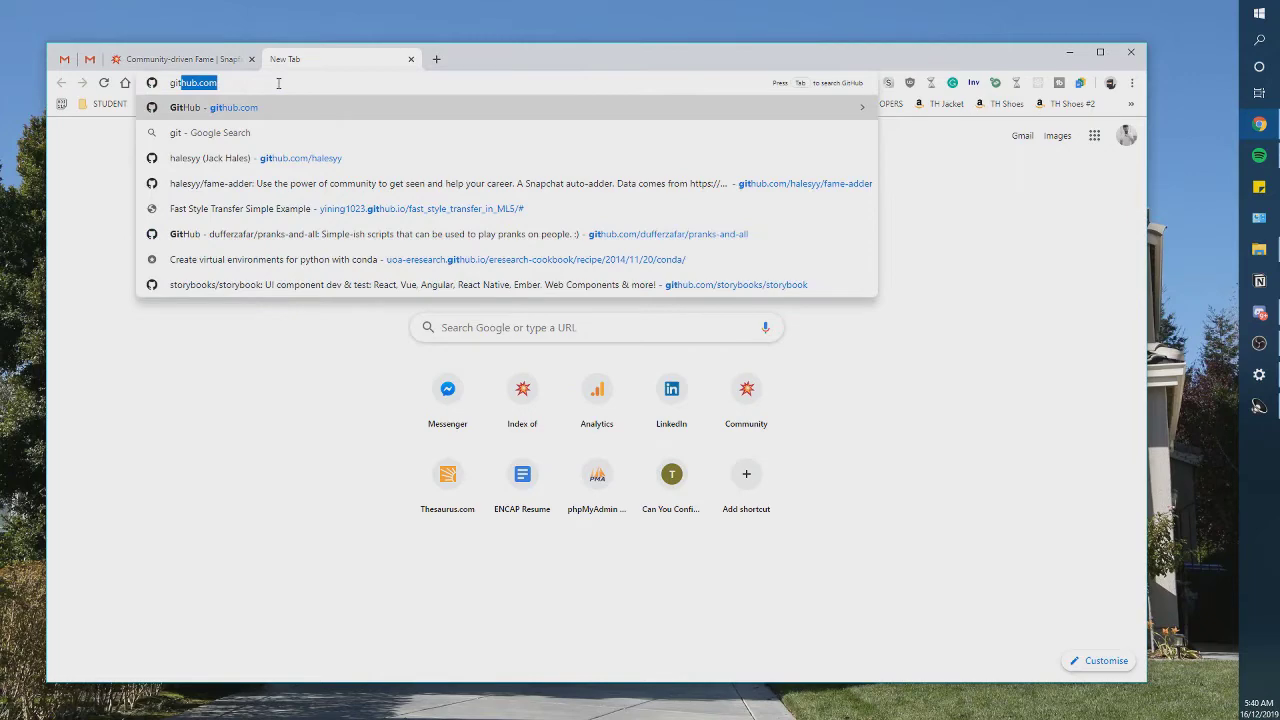
{"action": "key", "text": "Down"}
{"action": "key", "text": "Down"}
{"action": "key", "text": "Down"}
{"action": "key", "text": "Return"}
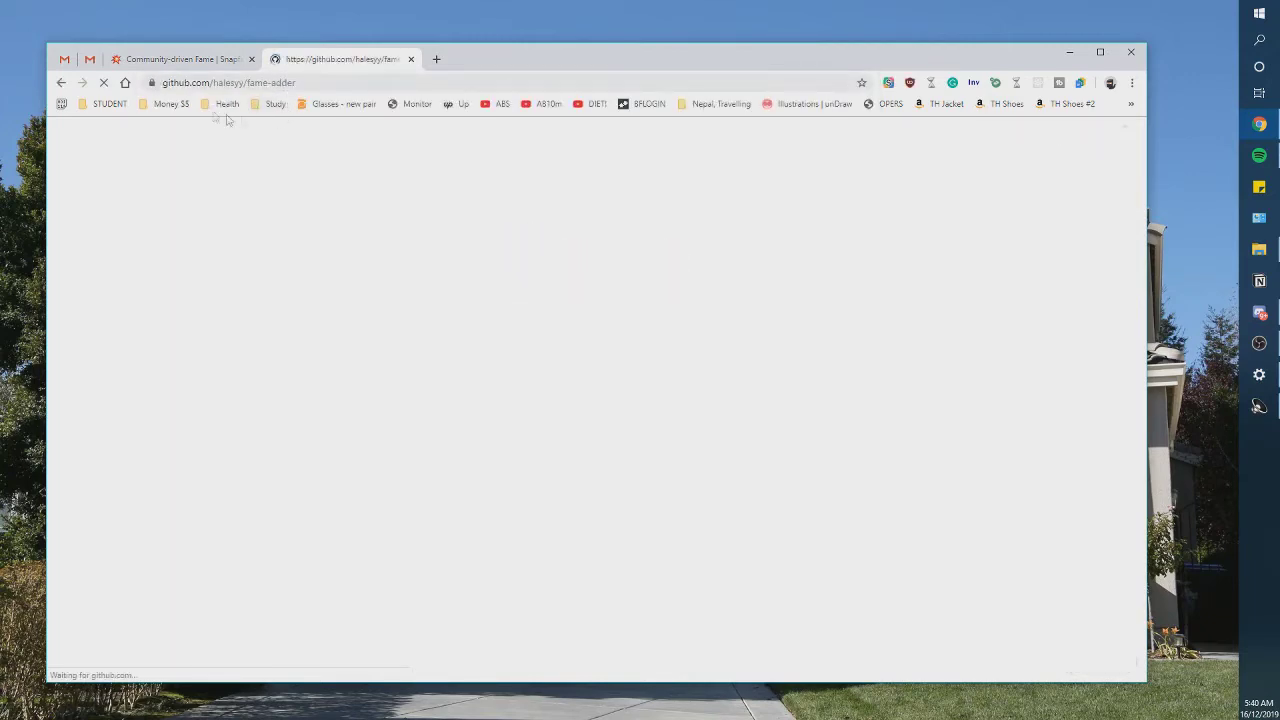
{"action": "left_click", "coordinate": [297, 84]}
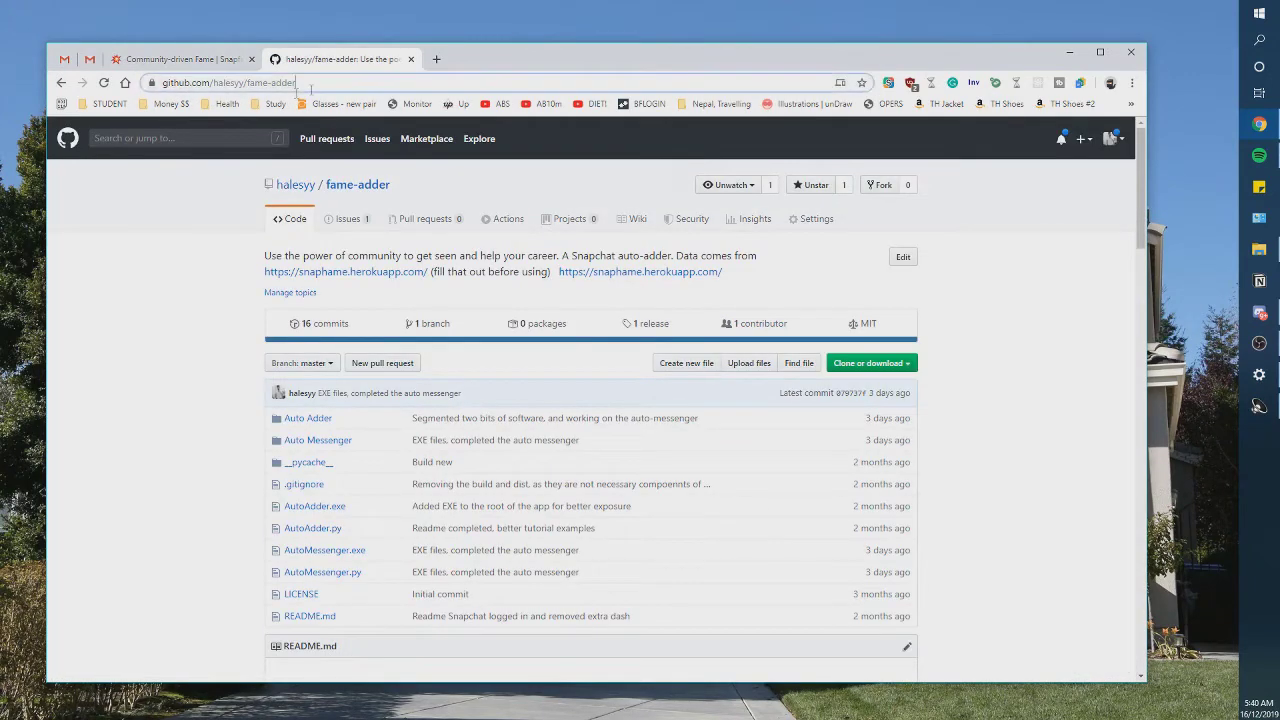
{"action": "left_click", "coordinate": [170, 315]}
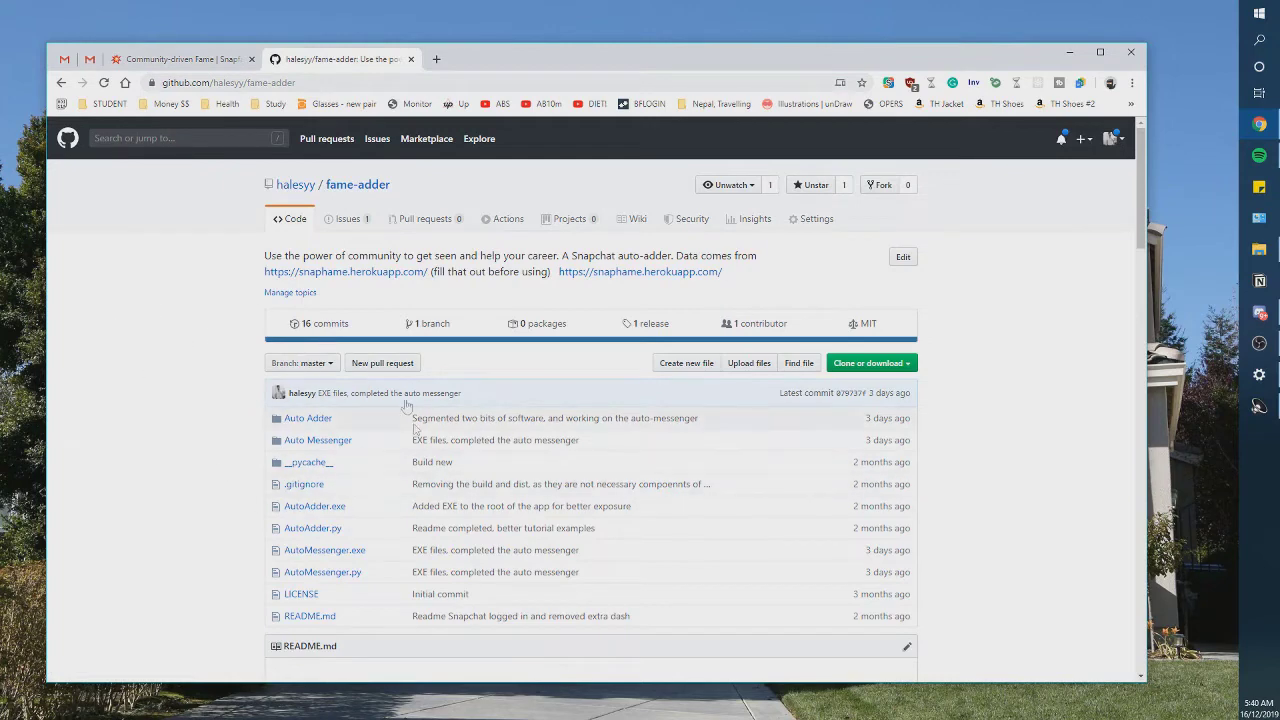
{"action": "scroll", "coordinate": [214, 494], "scroll_direction": "down", "scroll_amount": 1}
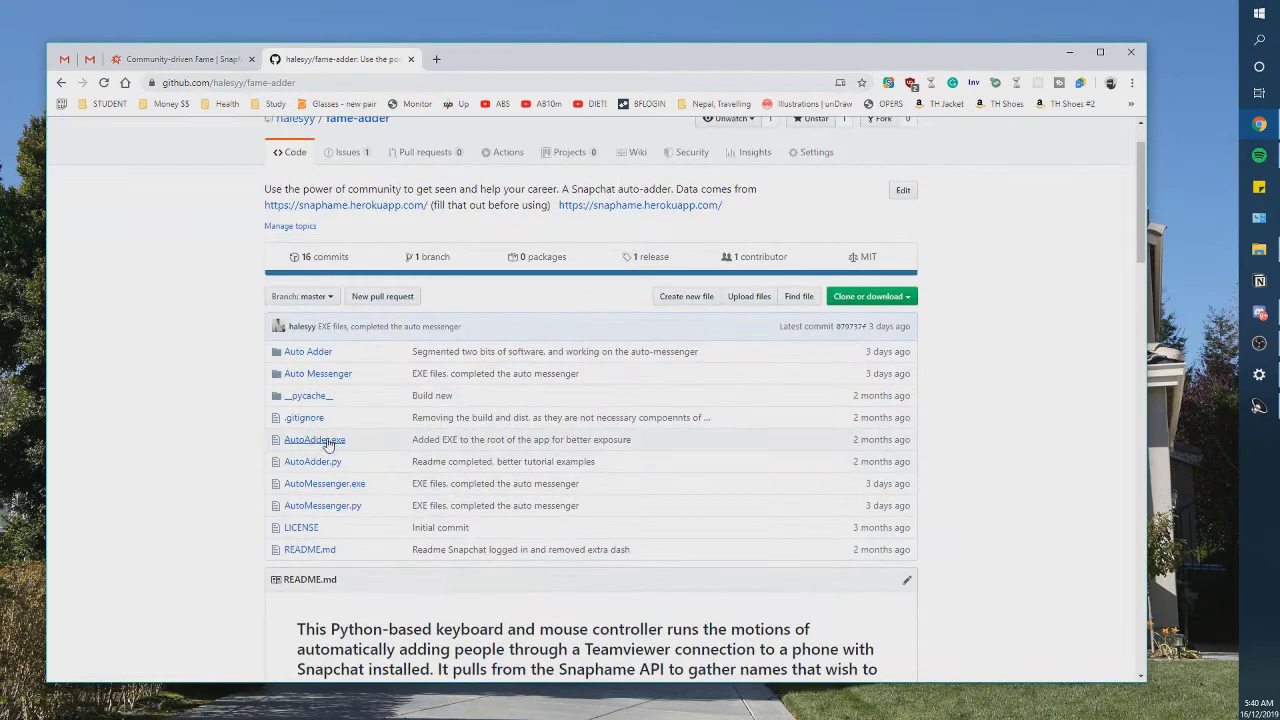
Download AutoMessenger.exe from its file page in the fame-adder repository.
{"action": "left_click", "coordinate": [347, 485]}
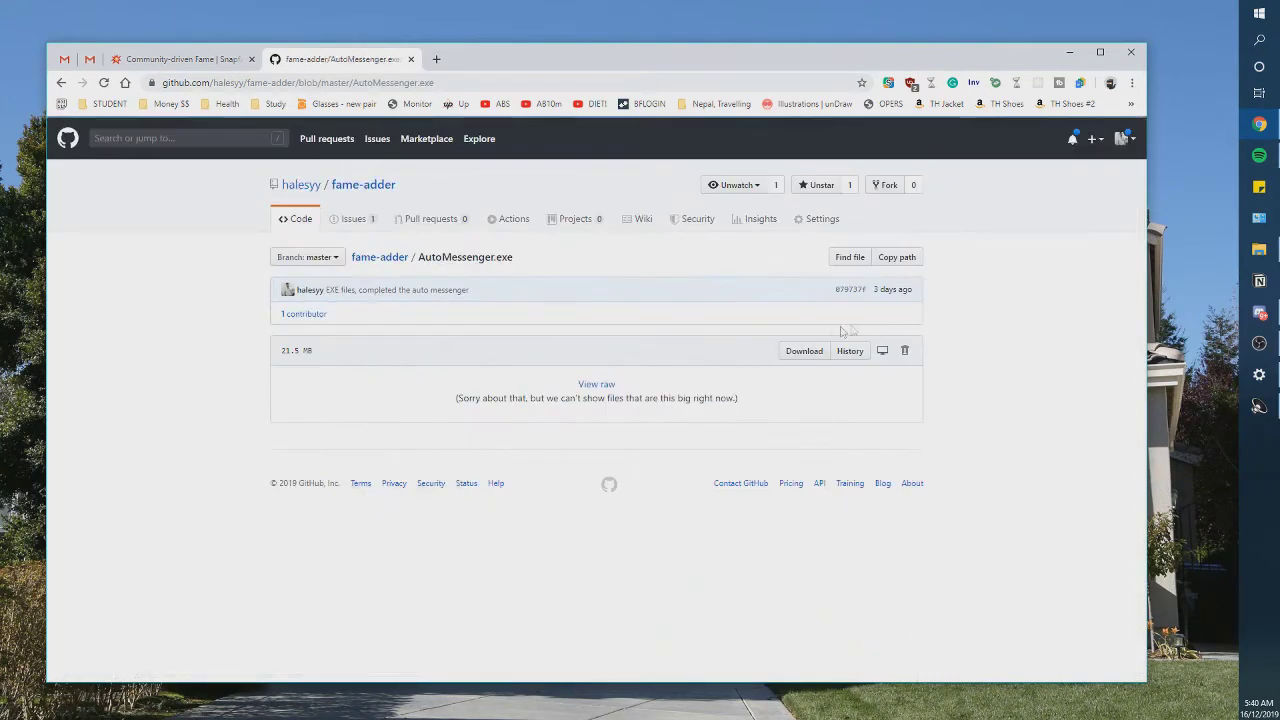
{"action": "left_click", "coordinate": [810, 352]}
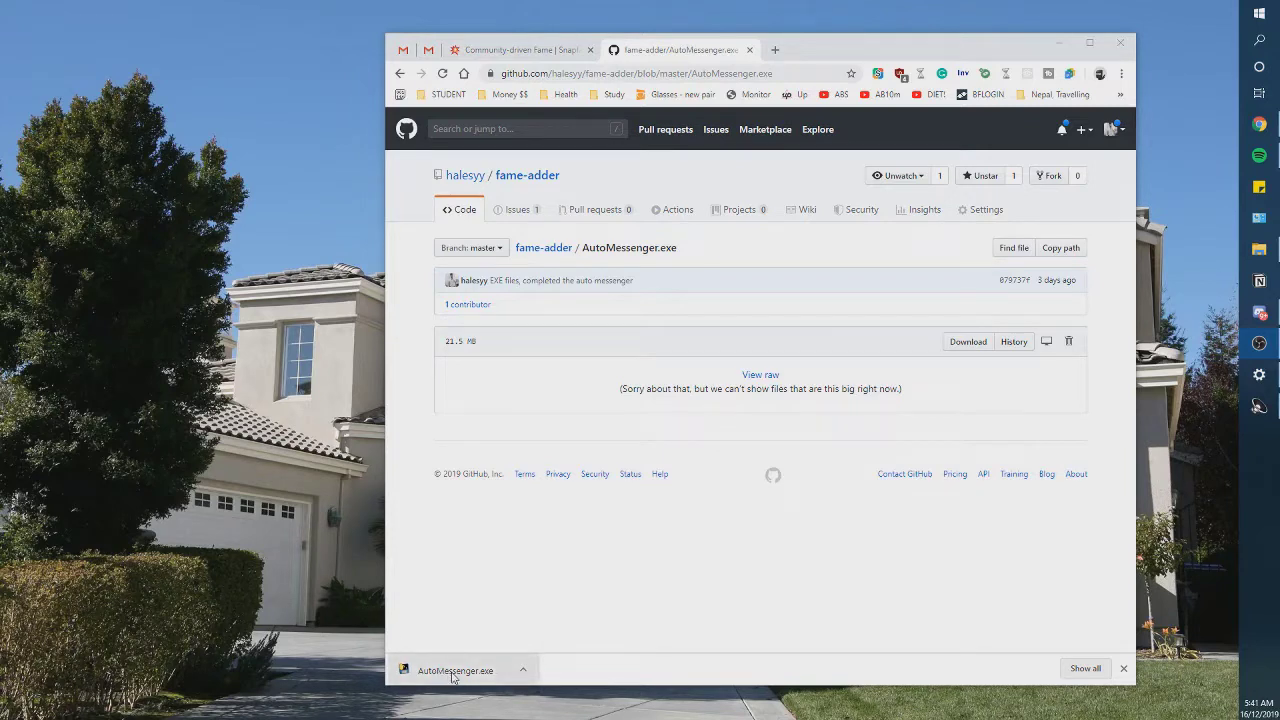
Paste AutoMessenger.exe onto the desktop and run it past the SmartScreen warning.
{"action": "left_click", "coordinate": [452, 677]}
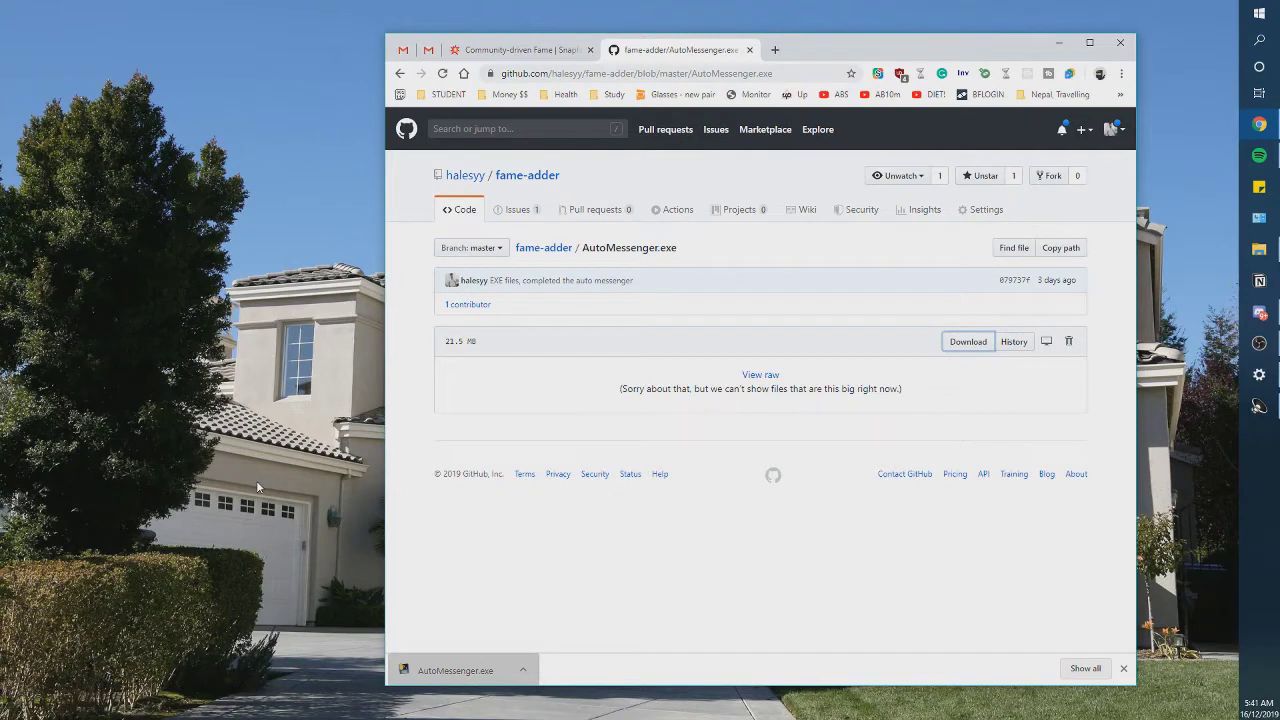
{"action": "left_click", "coordinate": [257, 487]}
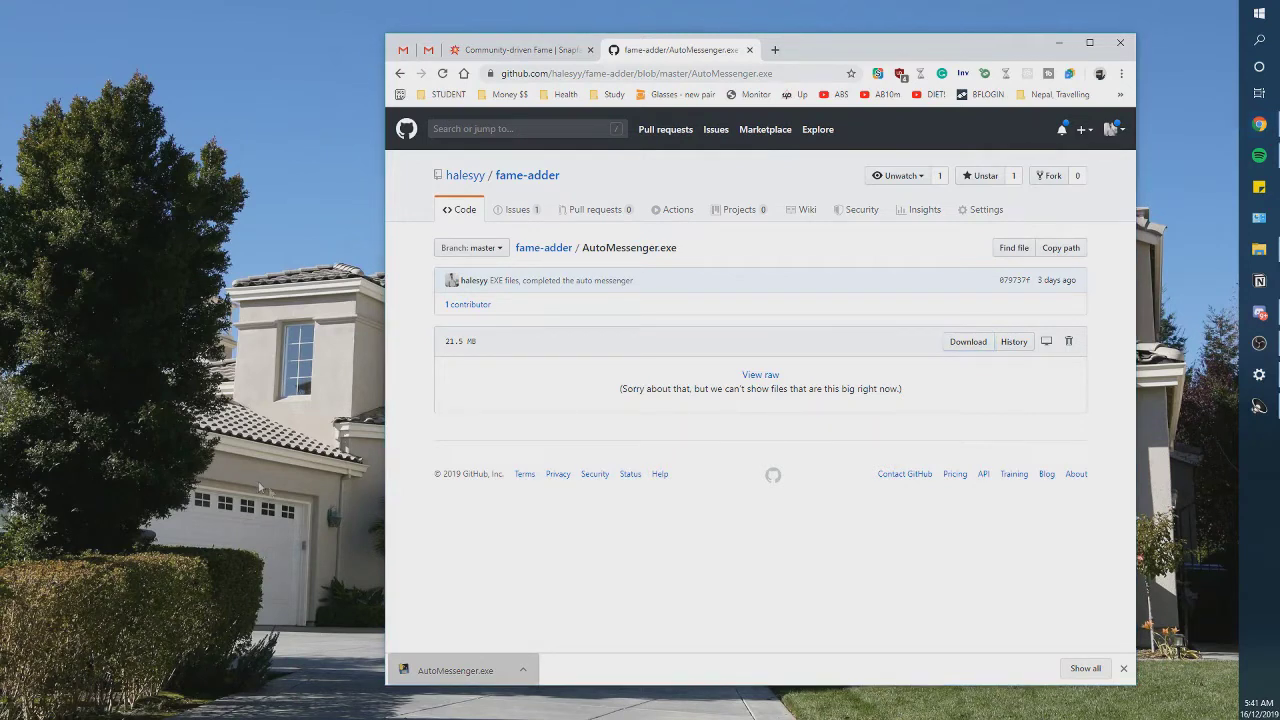
{"action": "key", "text": "ctrl+v"}
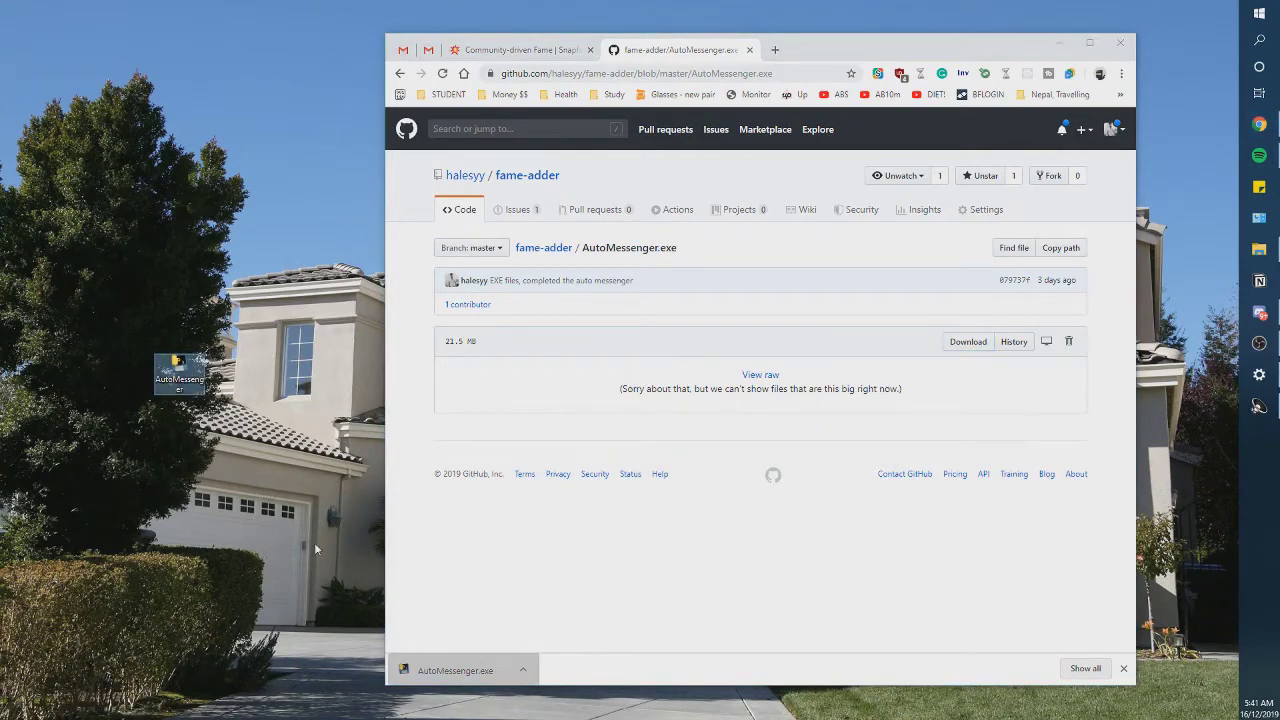
{"action": "double_click", "coordinate": [190, 385]}
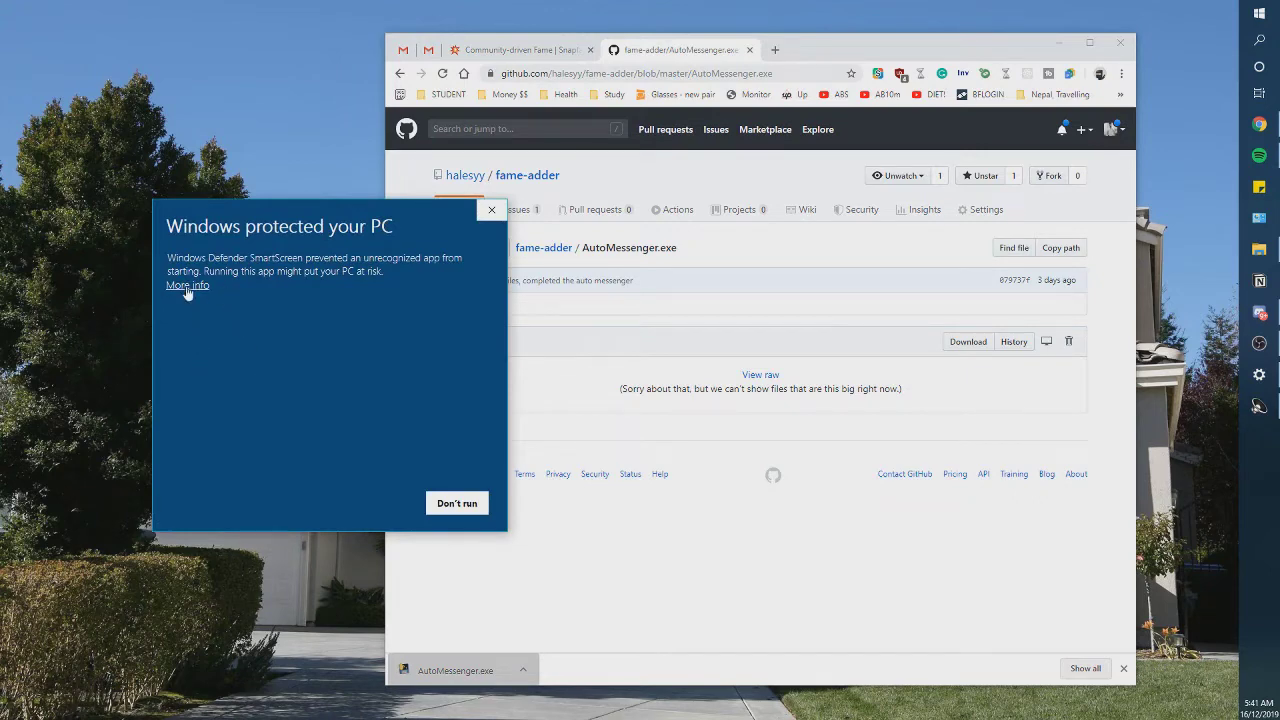
{"action": "left_click", "coordinate": [187, 286]}
{"action": "left_click", "coordinate": [373, 503]}
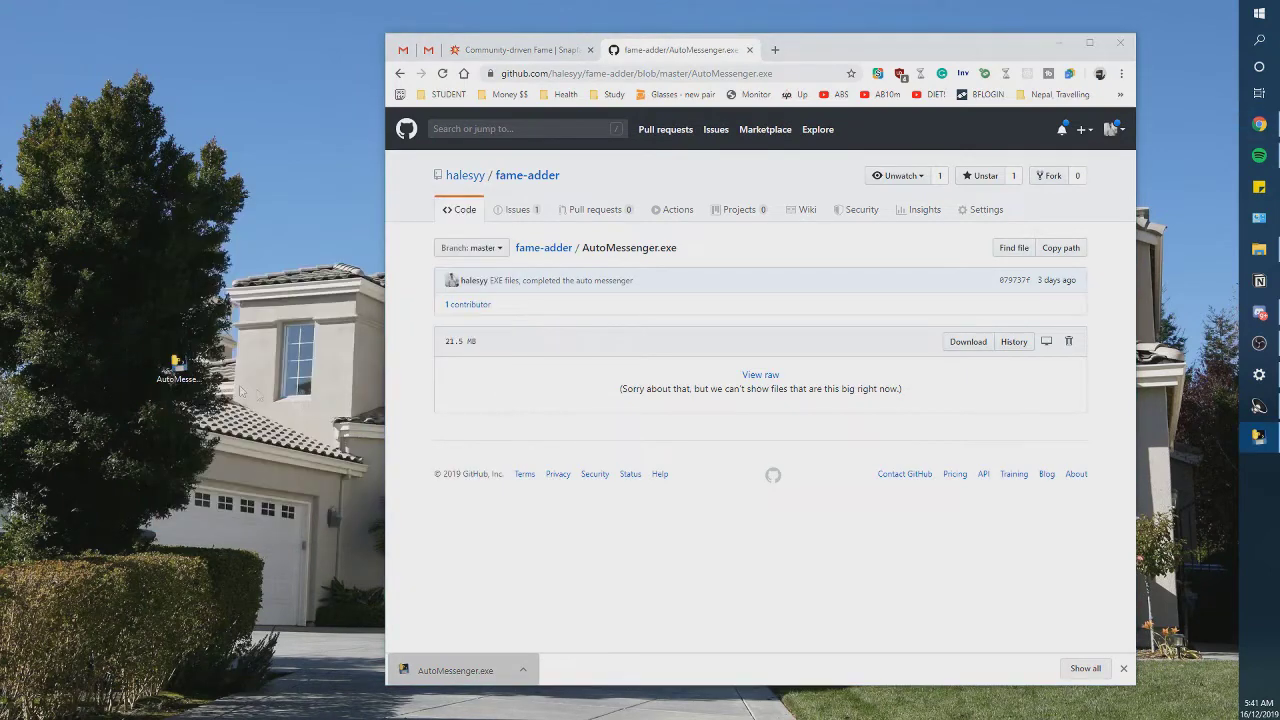
{"action": "left_click_drag", "start_coordinate": [588, 182], "coordinate": [554, 181]}
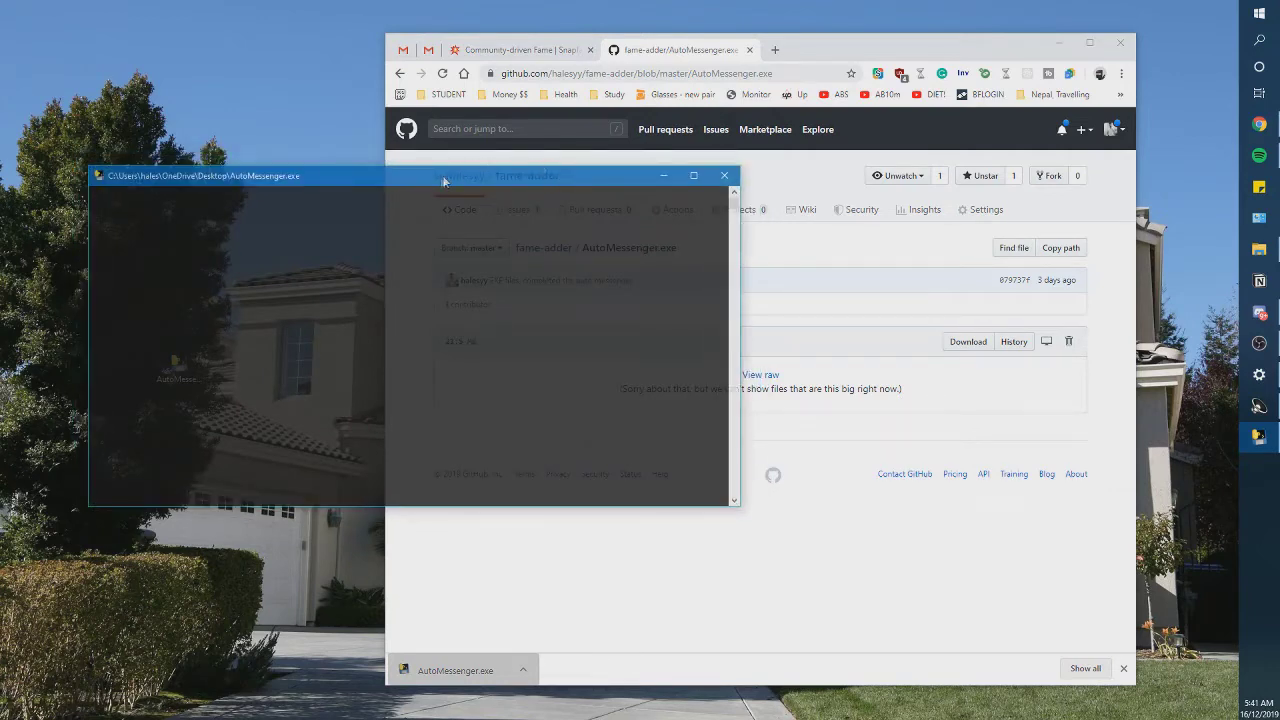
{"action": "left_click_drag", "start_coordinate": [445, 181], "coordinate": [440, 180]}
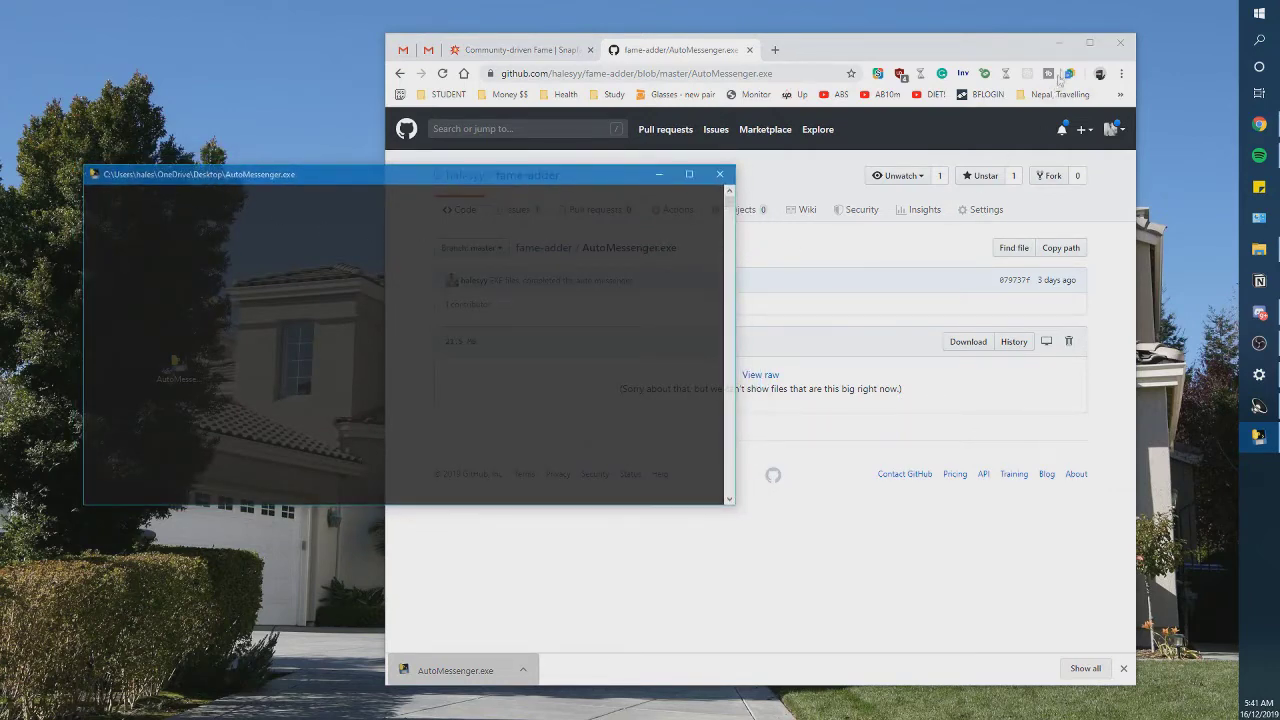
{"action": "left_click", "coordinate": [1059, 43]}
{"action": "left_click_drag", "start_coordinate": [480, 183], "coordinate": [429, 62]}
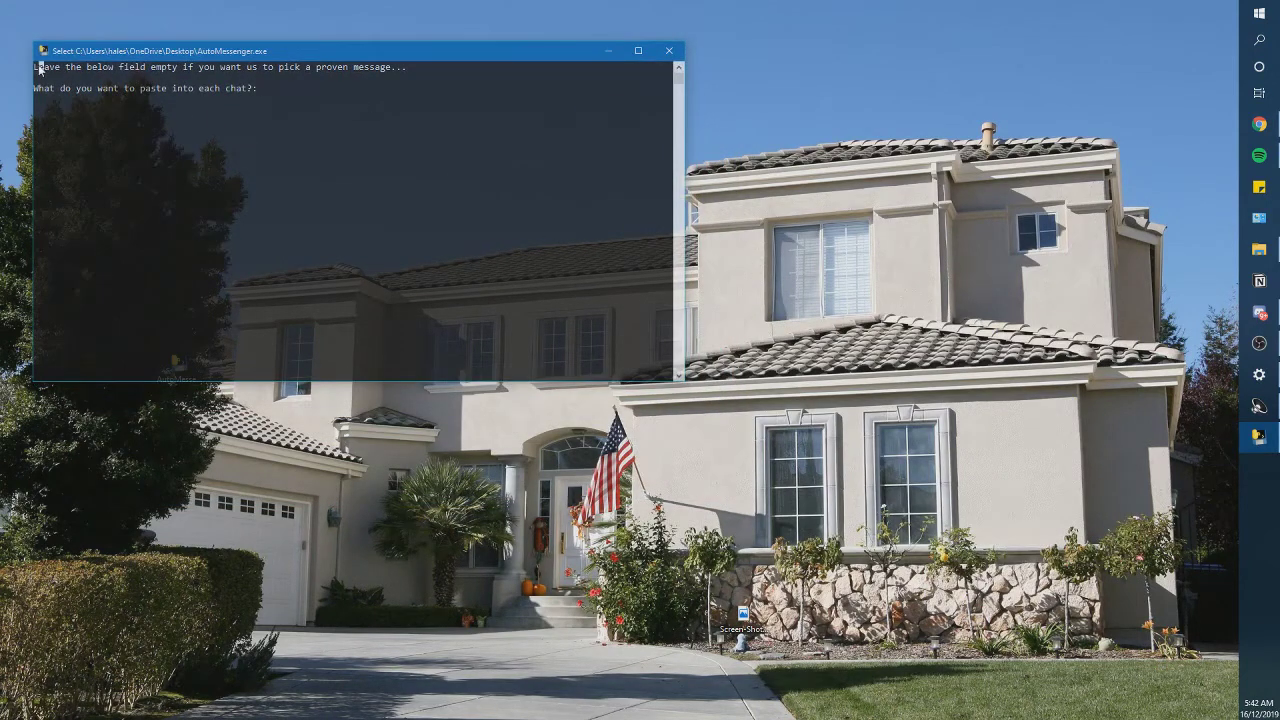
Copy the console's instruction, proven-message and paste-into-each-chat prompt lines.
{"action": "left_click_drag", "start_coordinate": [45, 70], "coordinate": [396, 68]}
{"action": "right_click", "coordinate": [346, 127]}
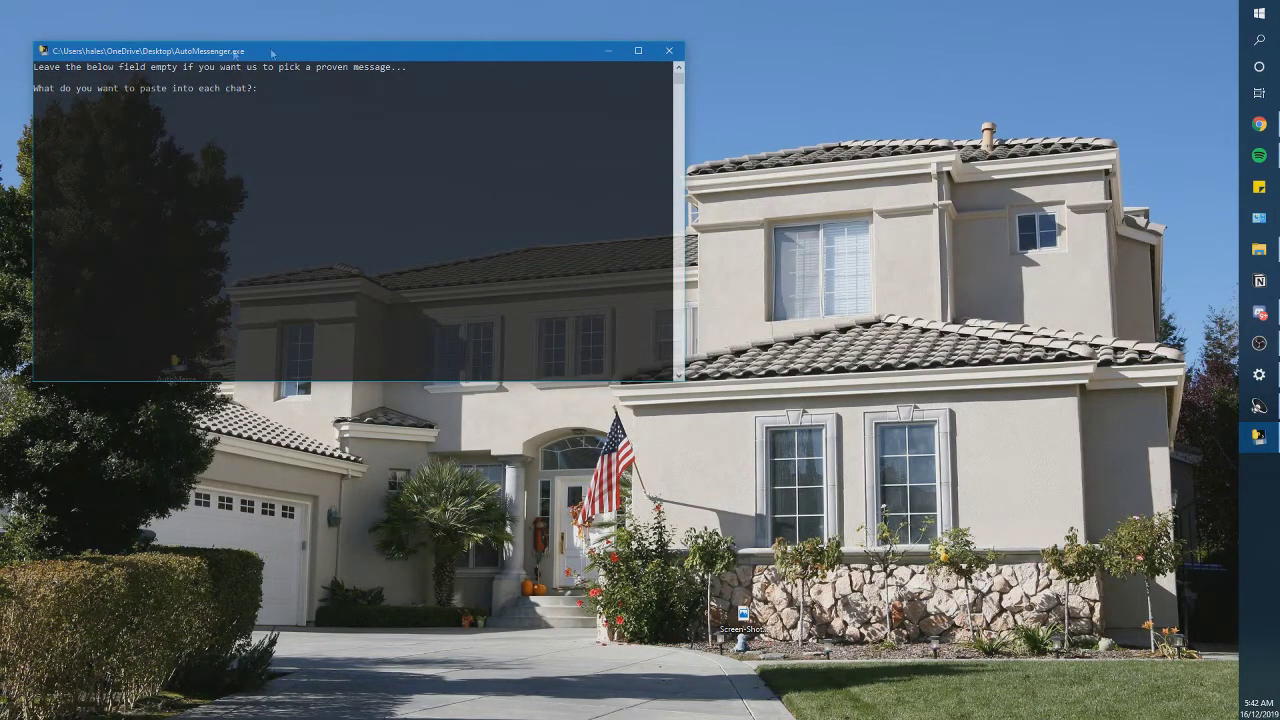
{"action": "left_click_drag", "start_coordinate": [33, 68], "coordinate": [410, 70]}
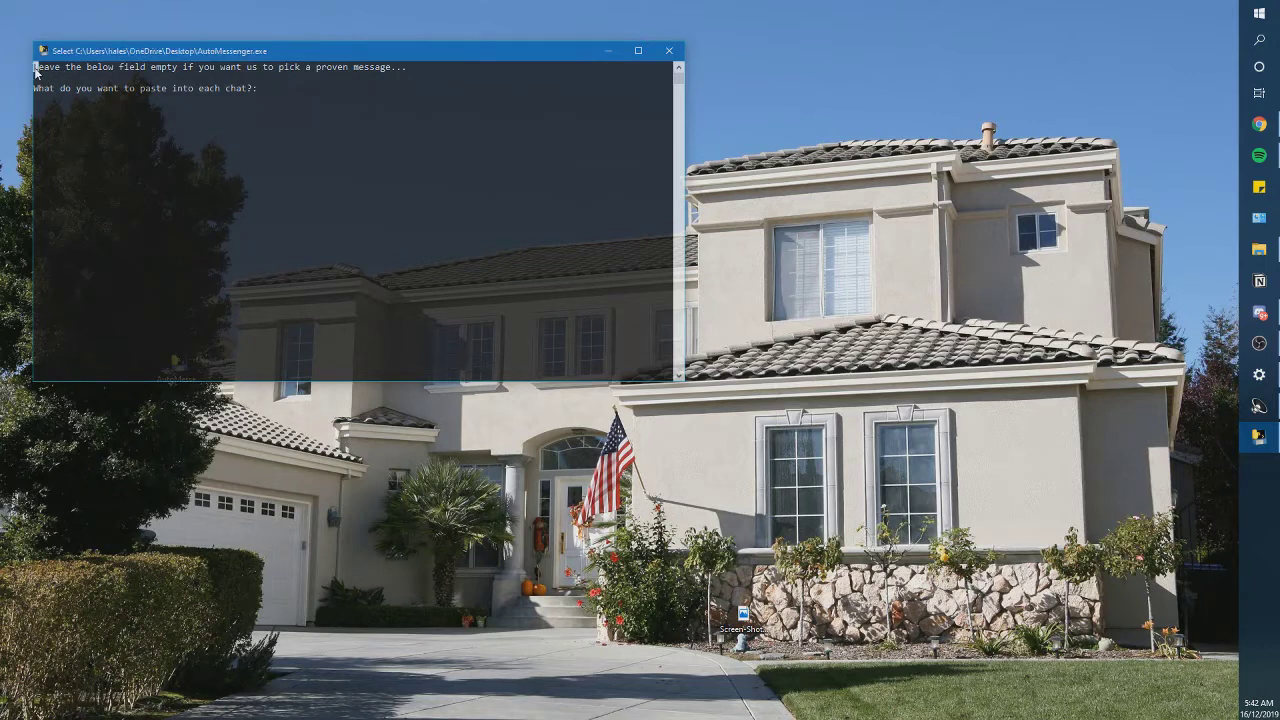
{"action": "right_click", "coordinate": [247, 96]}
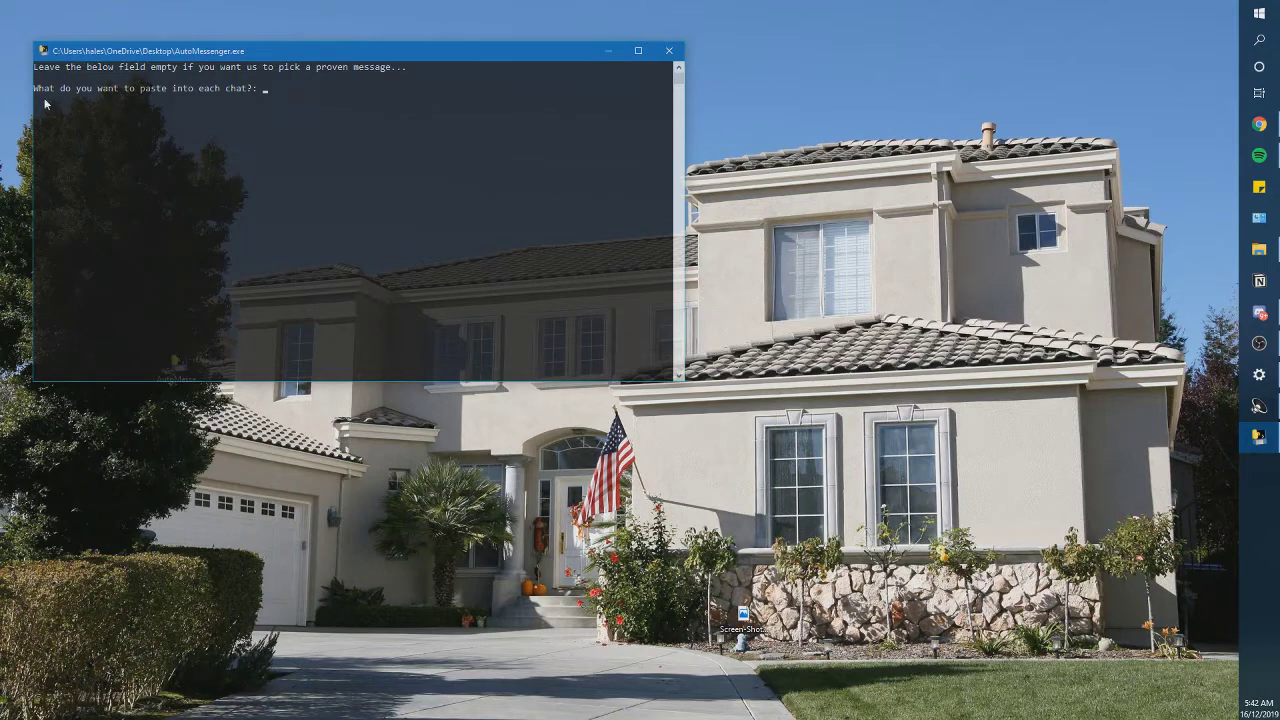
{"action": "left_click_drag", "start_coordinate": [36, 89], "coordinate": [257, 93]}
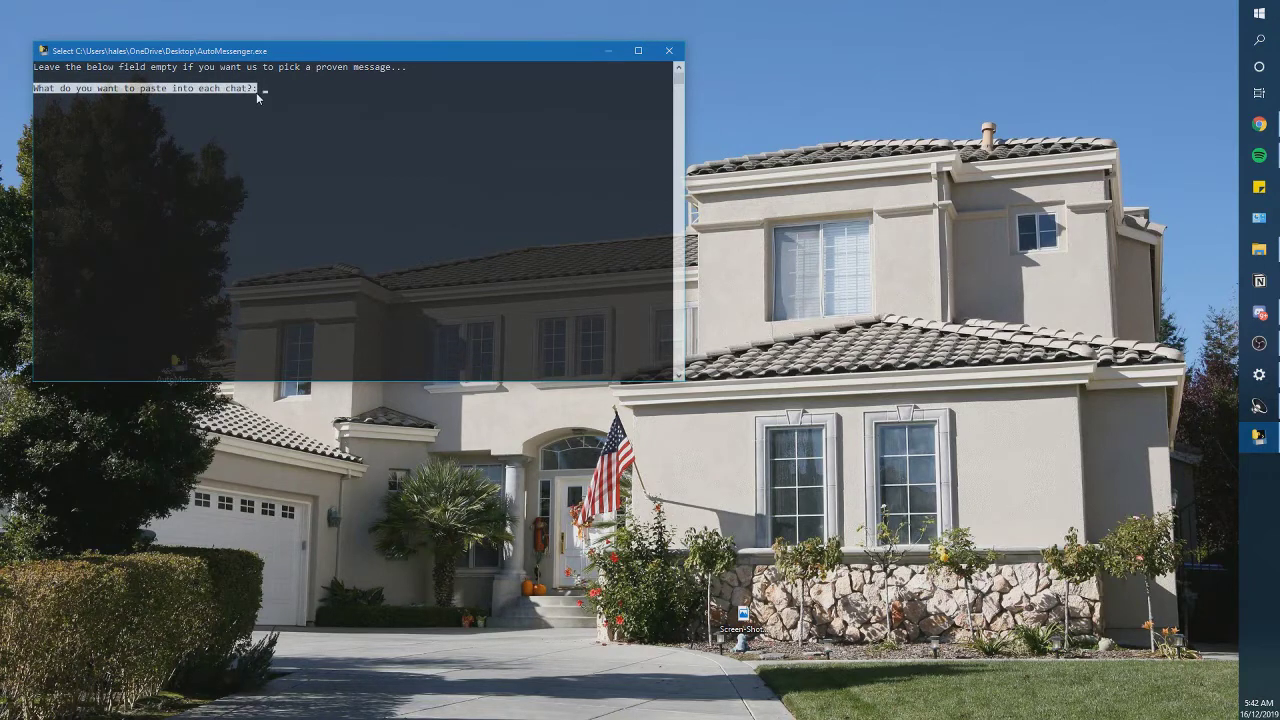
{"action": "right_click", "coordinate": [319, 115]}
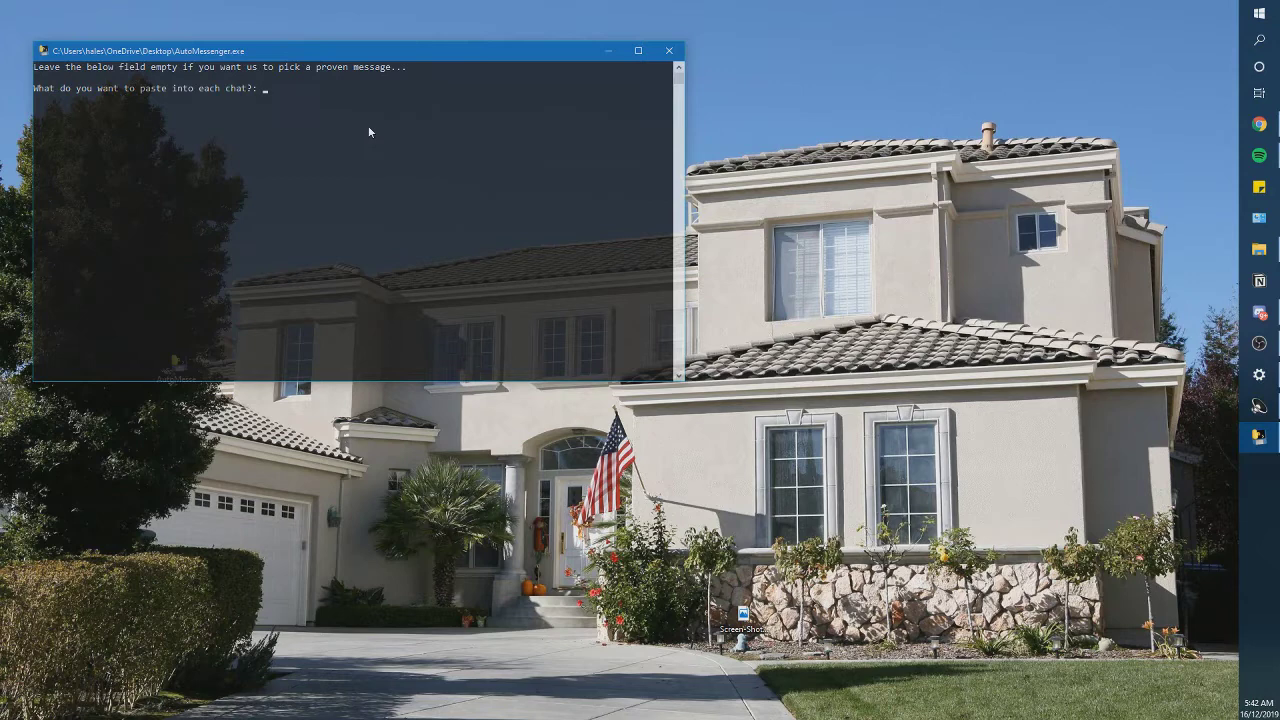
Submit the test message 'asdasdasdasdasd', reposition the console, then close it.
{"action": "type", "text": "asdasdasdasdasd"}
{"action": "key", "text": "Return"}
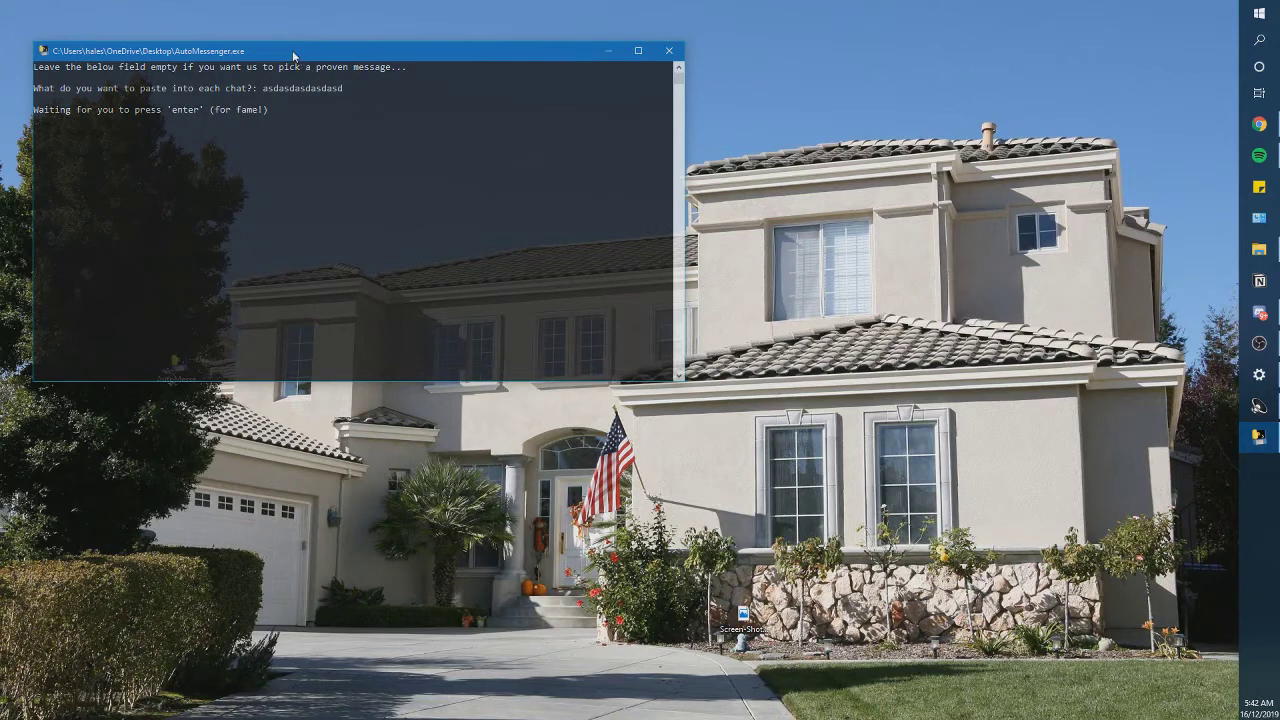
{"action": "left_click_drag", "start_coordinate": [292, 50], "coordinate": [476, 90]}
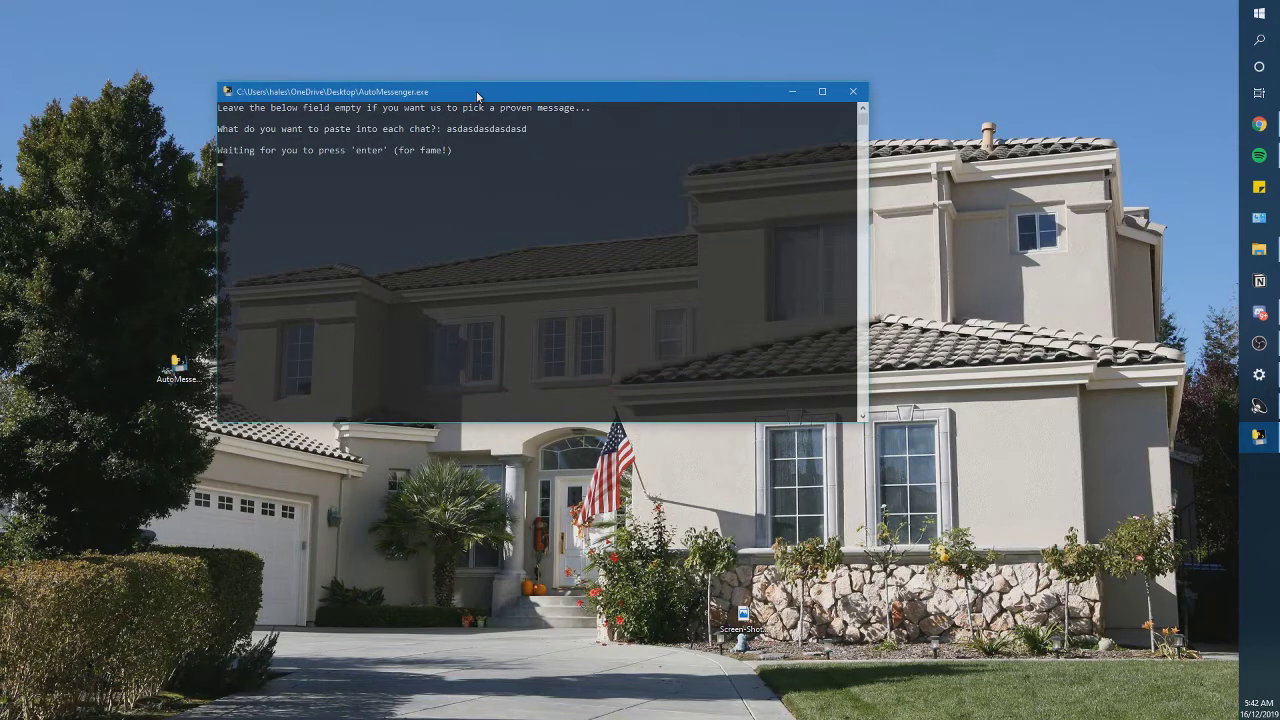
{"action": "left_click_drag", "start_coordinate": [476, 90], "coordinate": [477, 111]}
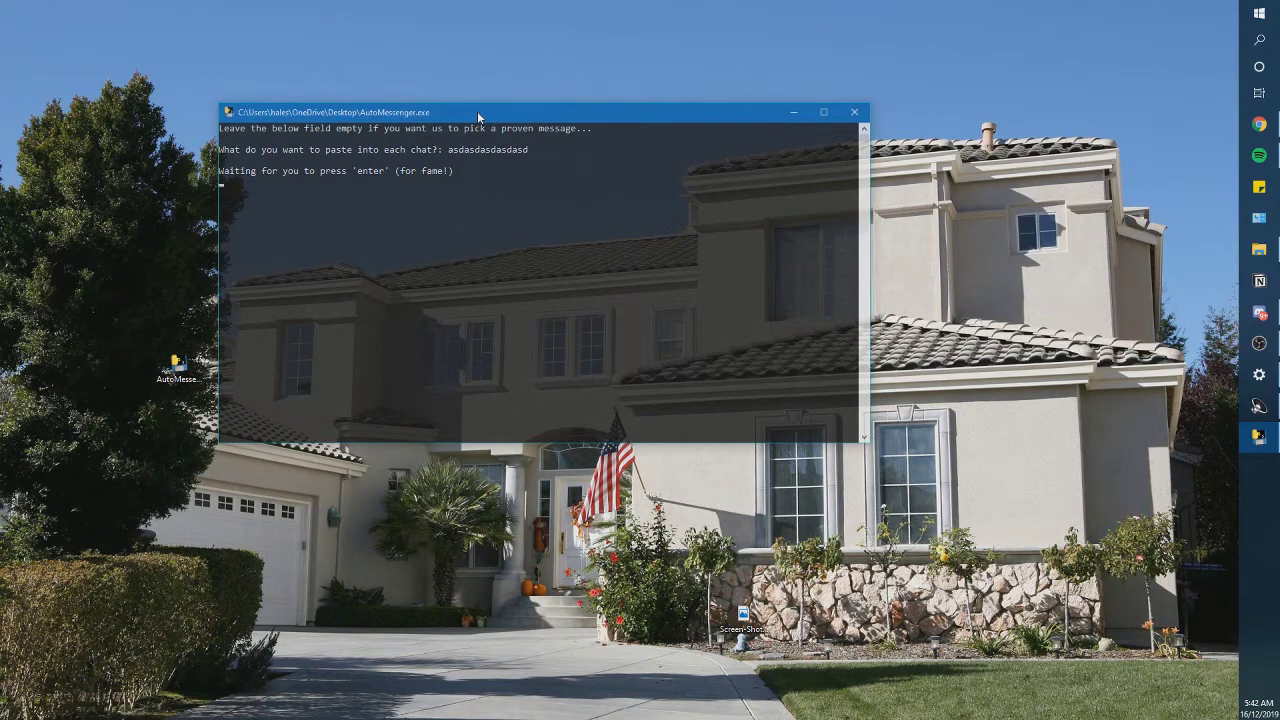
{"action": "left_click_drag", "start_coordinate": [477, 111], "coordinate": [474, 117]}
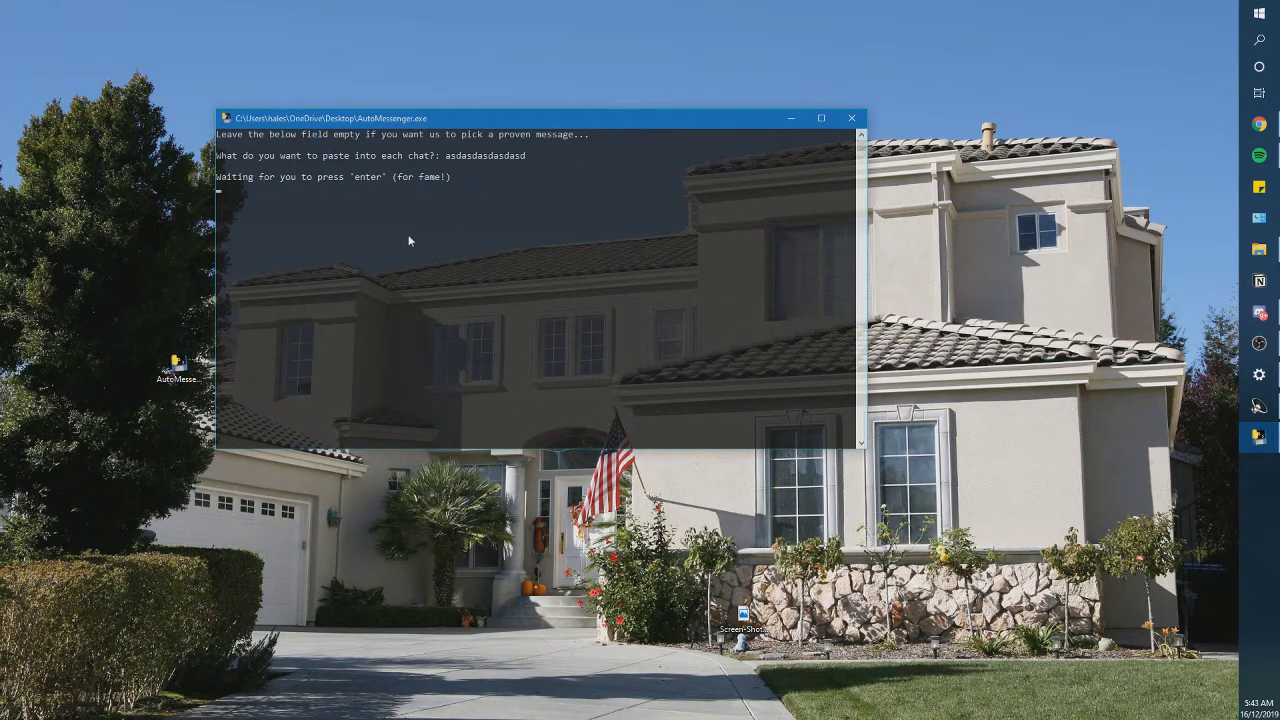
{"action": "left_click", "coordinate": [850, 118]}
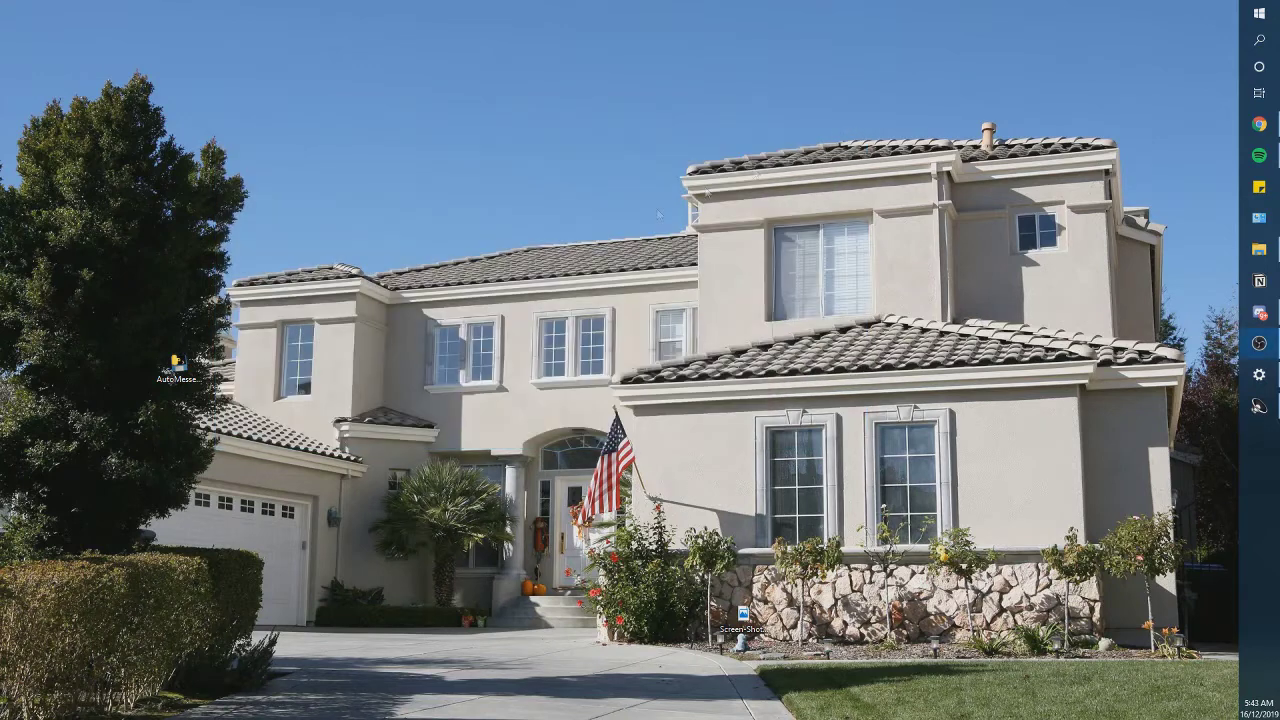
Hide the main TeamViewer window, launch Snapchat on the phone, and move the session window right.
{"action": "left_click_drag", "start_coordinate": [177, 365], "coordinate": [177, 215]}
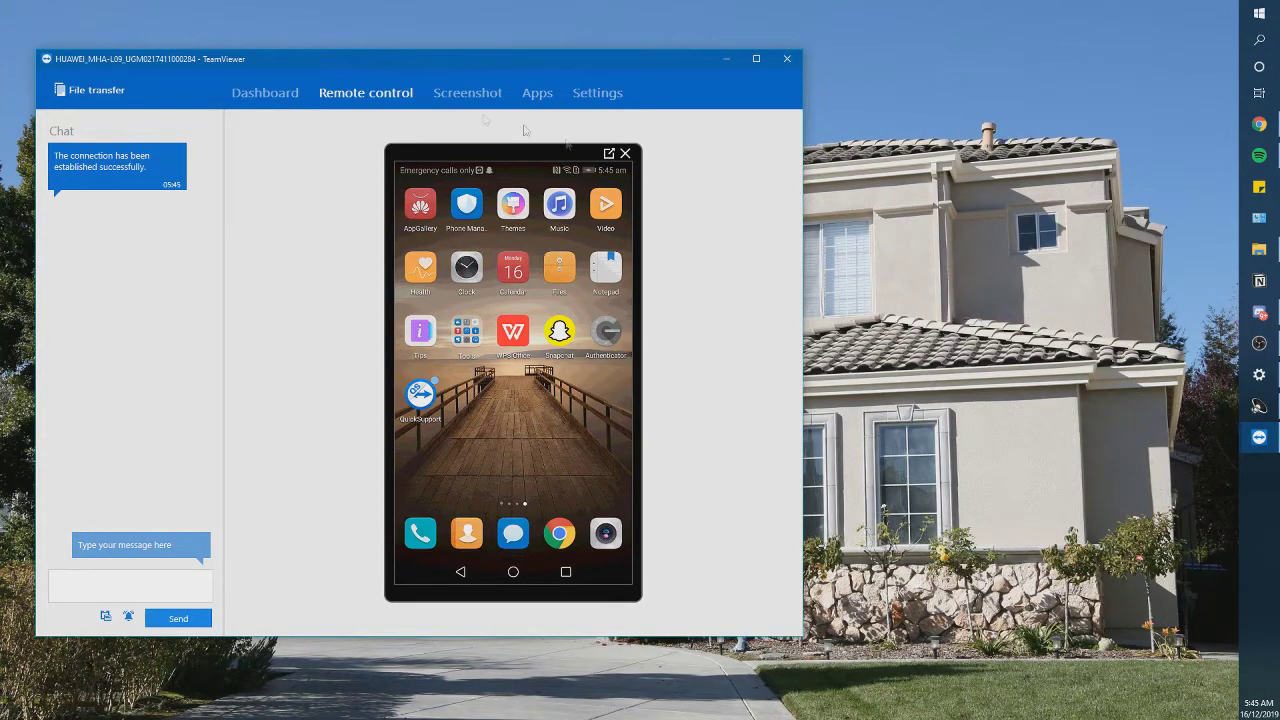
{"action": "left_click", "coordinate": [1259, 437]}
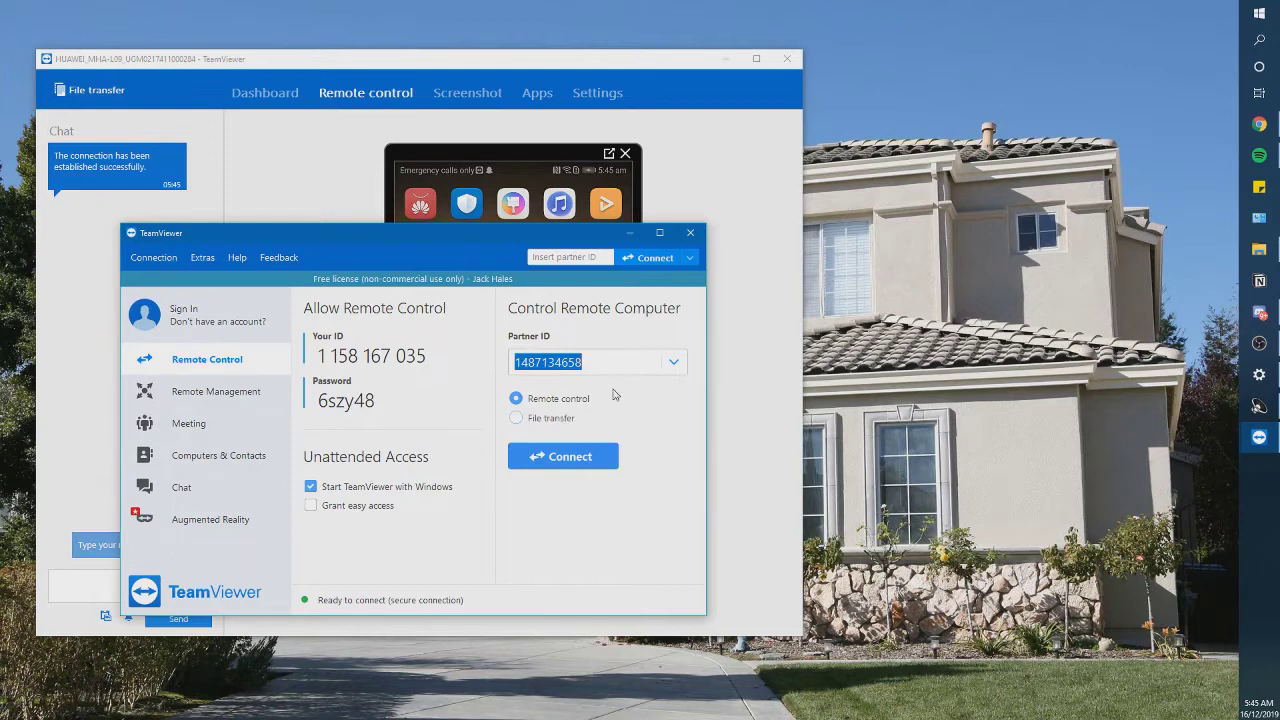
{"action": "left_click", "coordinate": [629, 237]}
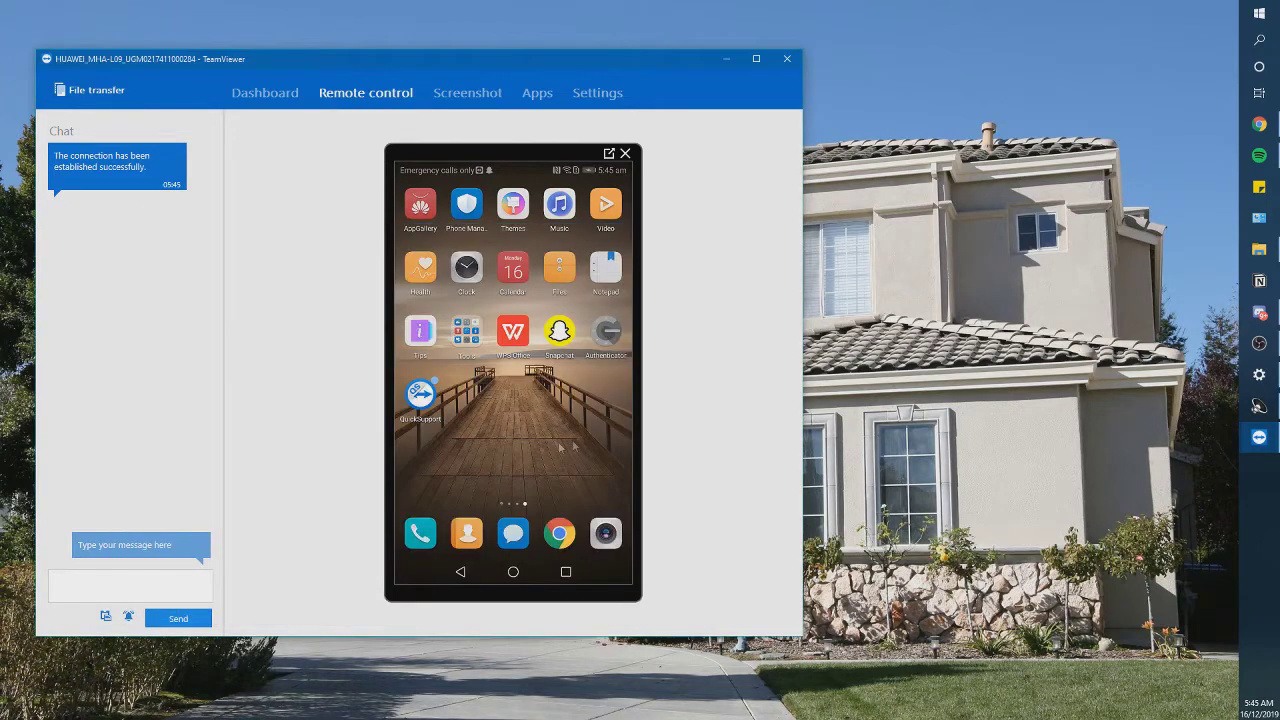
{"action": "left_click_drag", "start_coordinate": [585, 441], "coordinate": [462, 443]}
{"action": "left_click", "coordinate": [559, 331]}
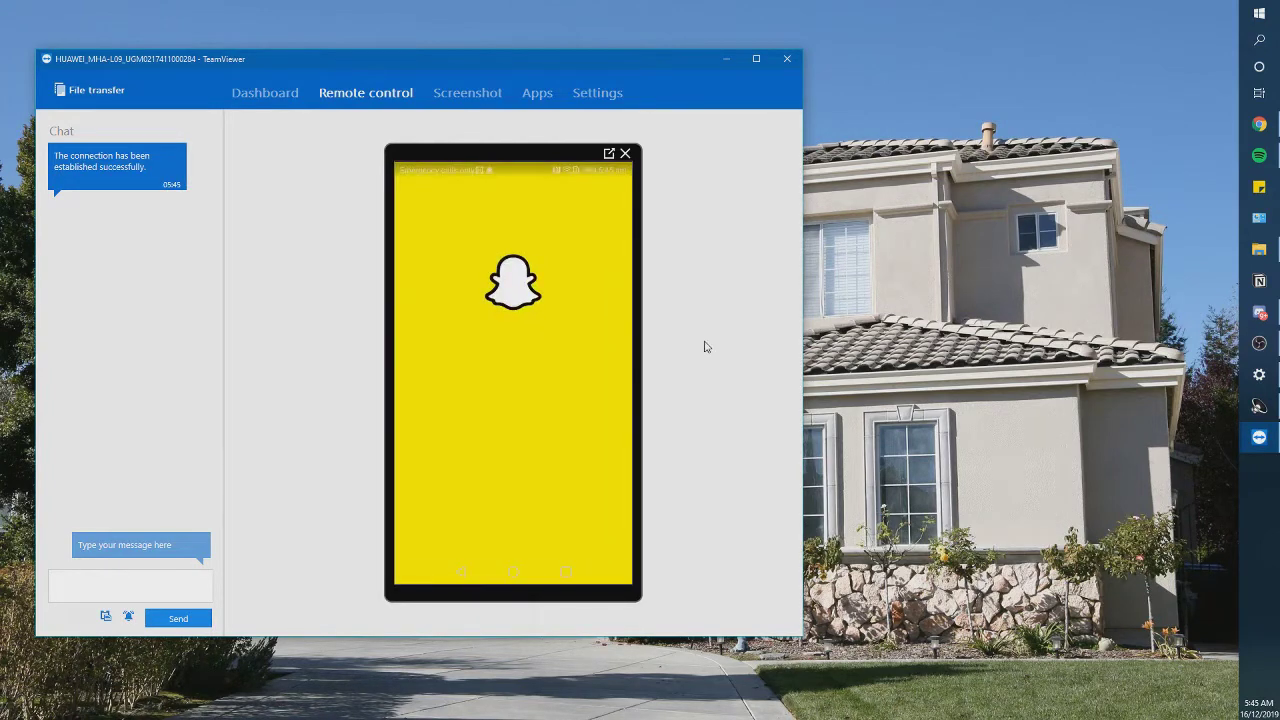
{"action": "left_click_drag", "start_coordinate": [430, 61], "coordinate": [798, 77]}
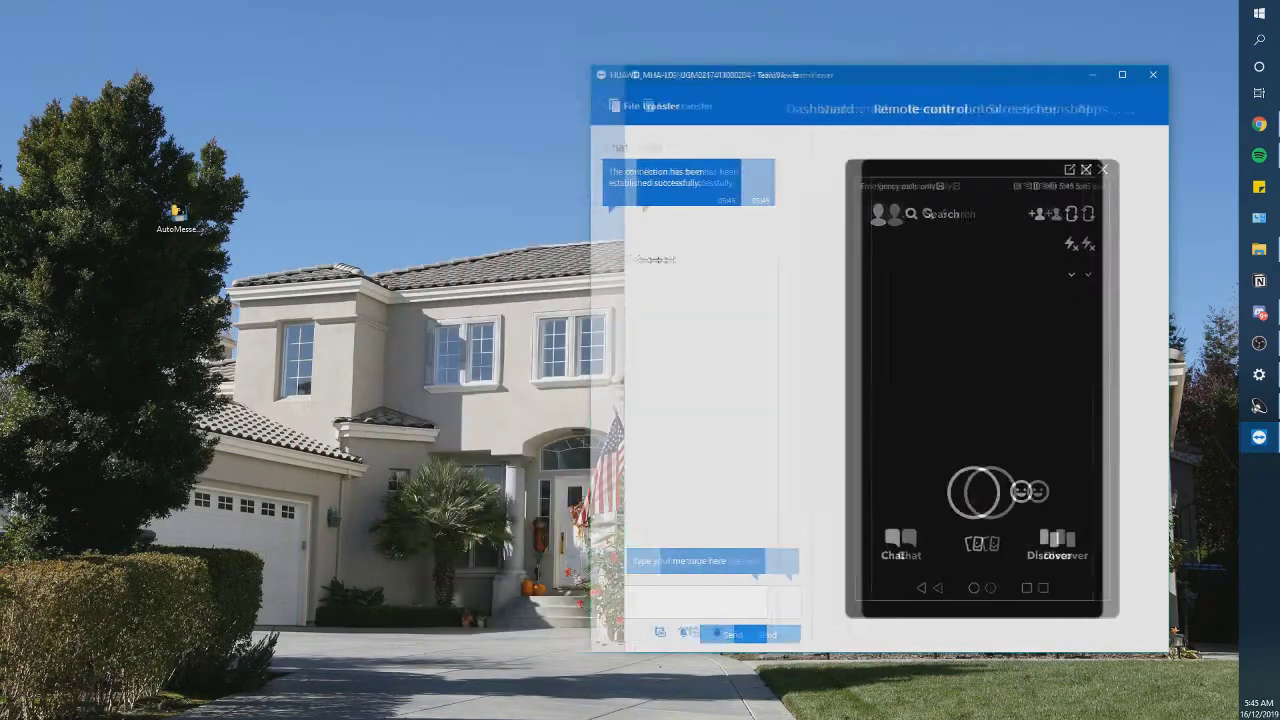
{"action": "left_click_drag", "start_coordinate": [400, 246], "coordinate": [636, 250]}
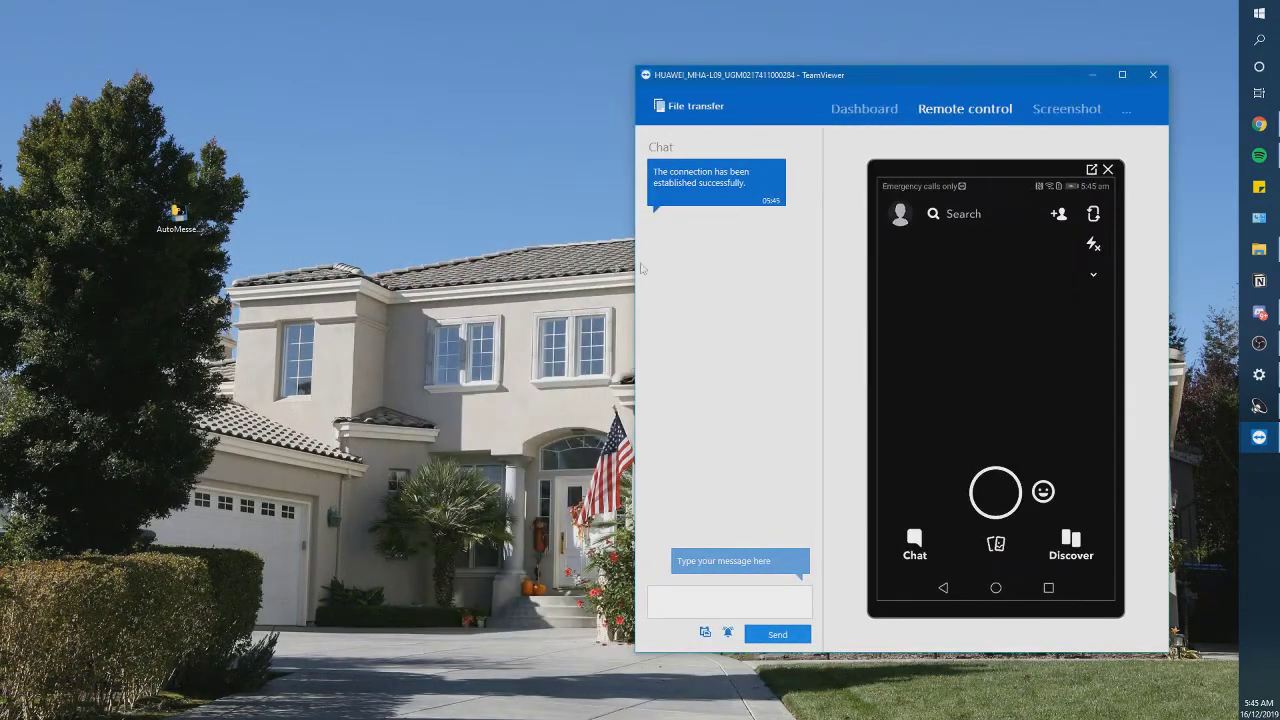
Relaunch AutoMessenger from the desktop and size its console to sit beside the phone.
{"action": "double_click", "coordinate": [181, 217]}
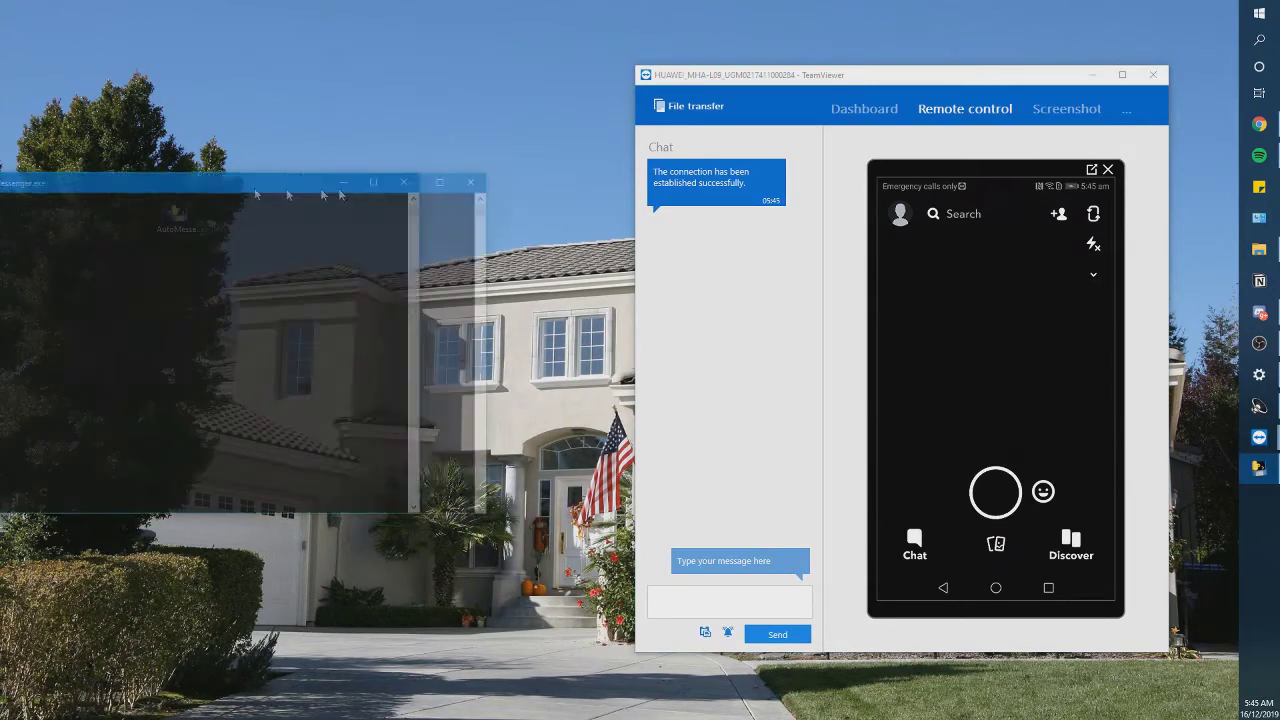
{"action": "left_click_drag", "start_coordinate": [673, 168], "coordinate": [590, 165]}
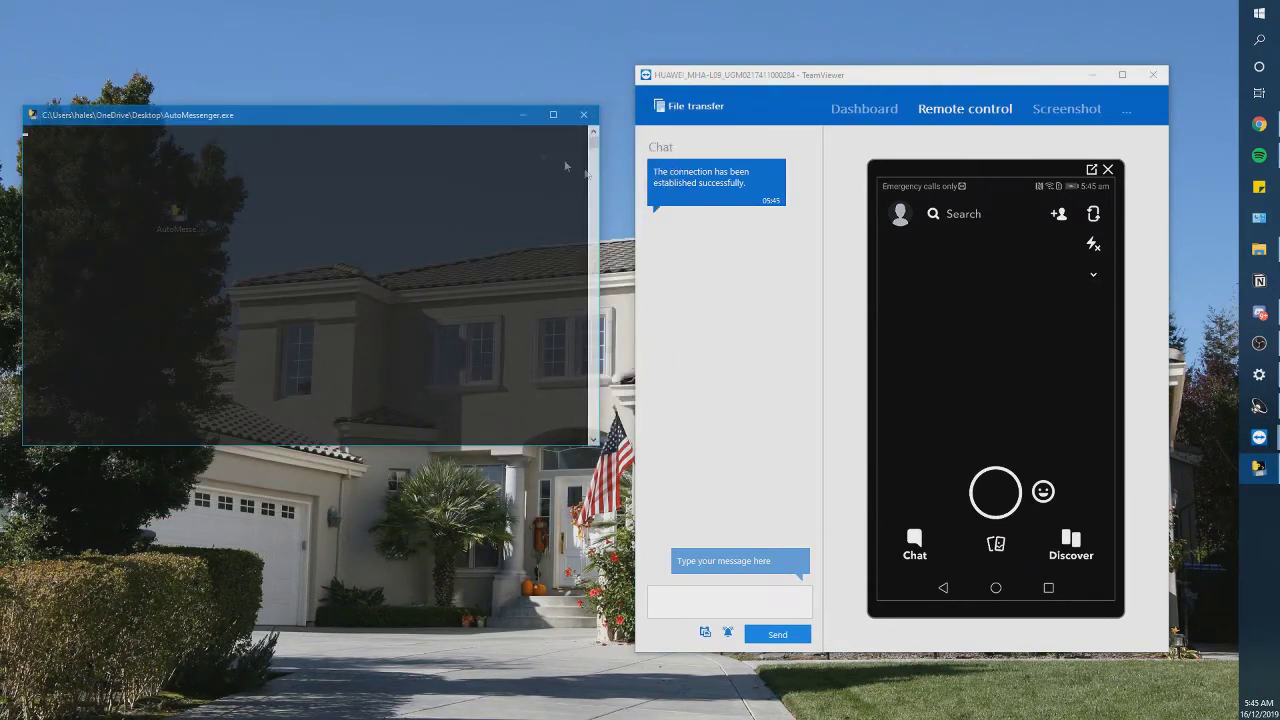
{"action": "left_click_drag", "start_coordinate": [458, 117], "coordinate": [448, 114]}
{"action": "left_click_drag", "start_coordinate": [926, 345], "coordinate": [1080, 357]}
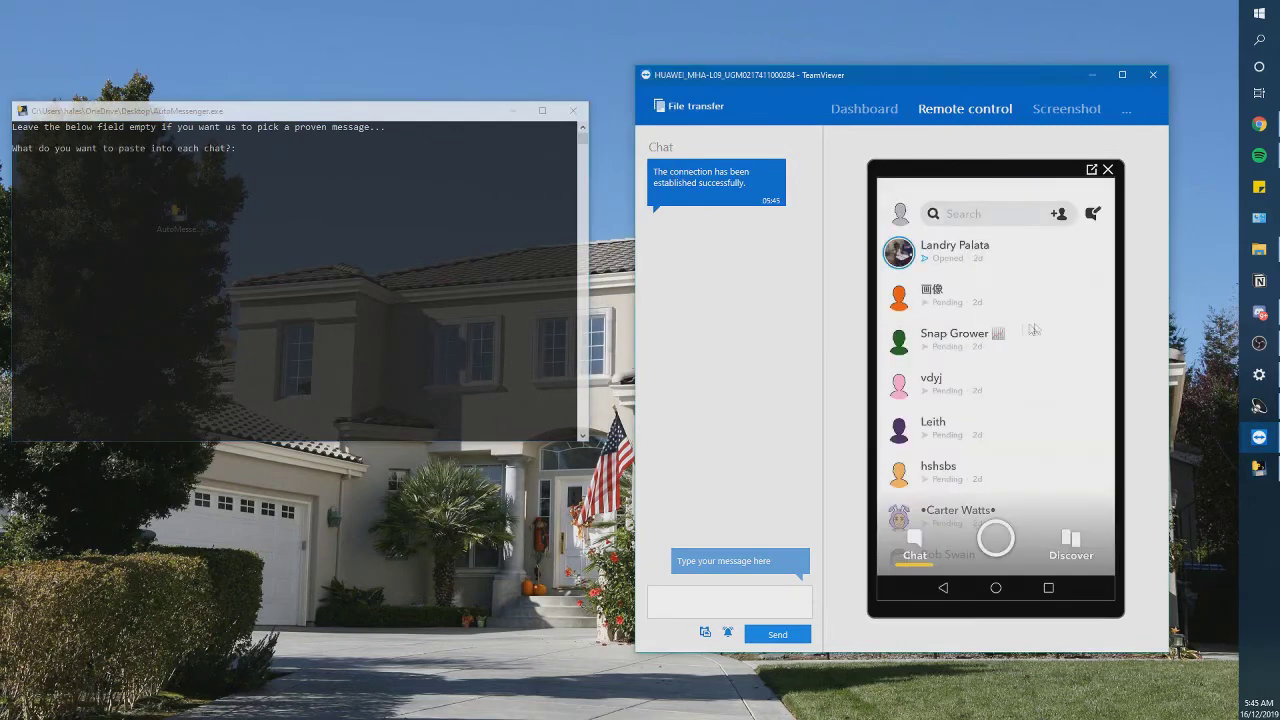
Scroll up and down through Snapchat's chat list on the phone.
{"action": "scroll", "coordinate": [1027, 465], "scroll_direction": "down", "scroll_amount": 2}
{"action": "scroll", "coordinate": [1033, 490], "scroll_direction": "up", "scroll_amount": 3}
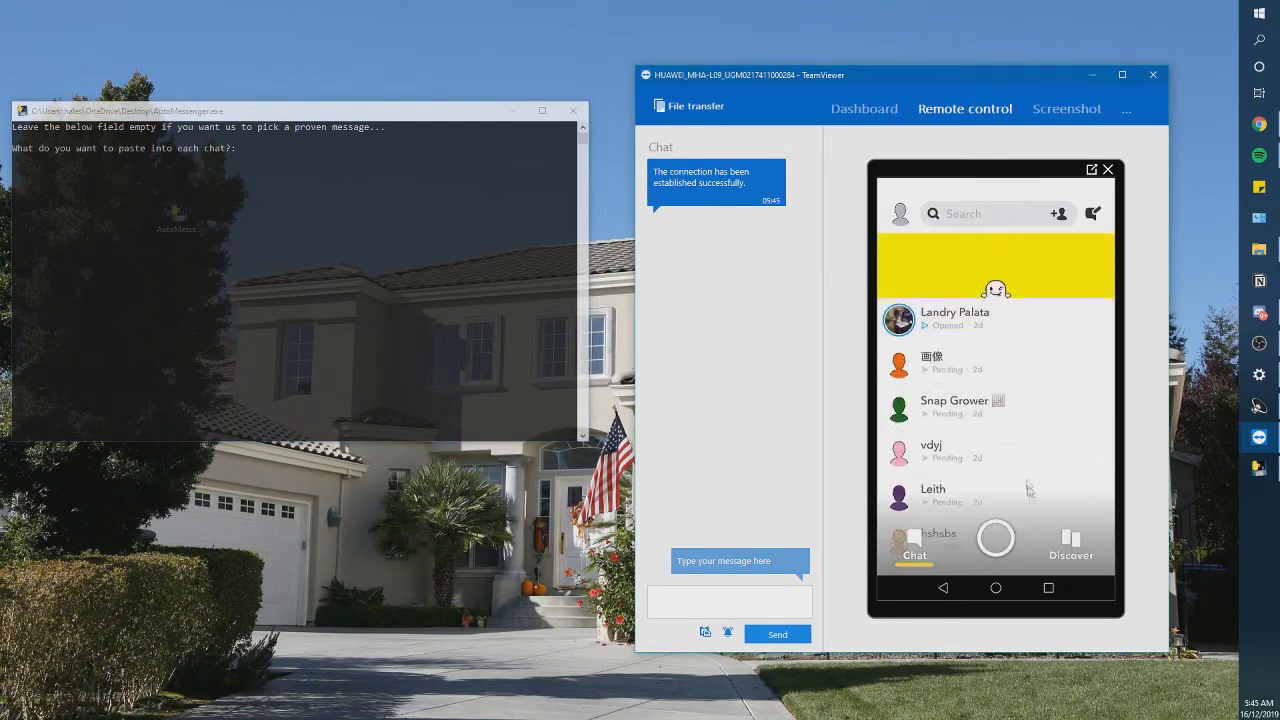
{"action": "scroll", "coordinate": [1035, 430], "scroll_direction": "down", "scroll_amount": 3}
{"action": "scroll", "coordinate": [1040, 402], "scroll_direction": "down", "scroll_amount": 5}
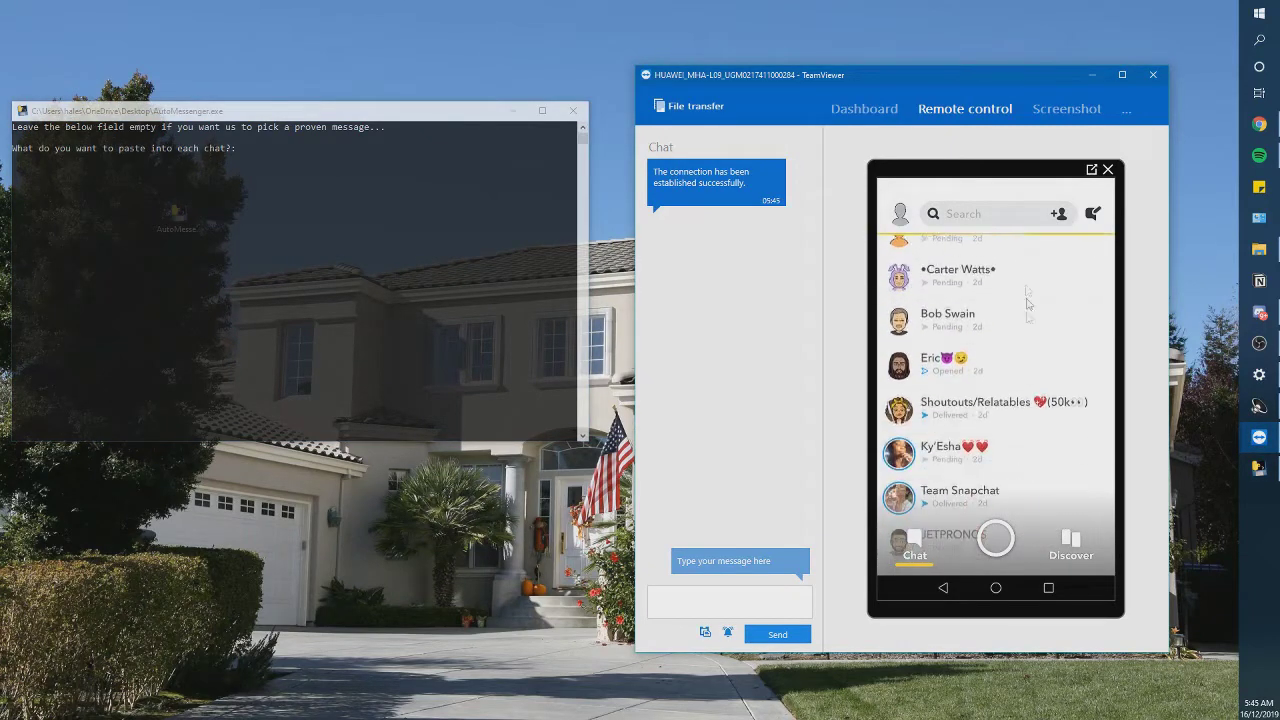
{"action": "scroll", "coordinate": [1043, 405], "scroll_direction": "up", "scroll_amount": 2}
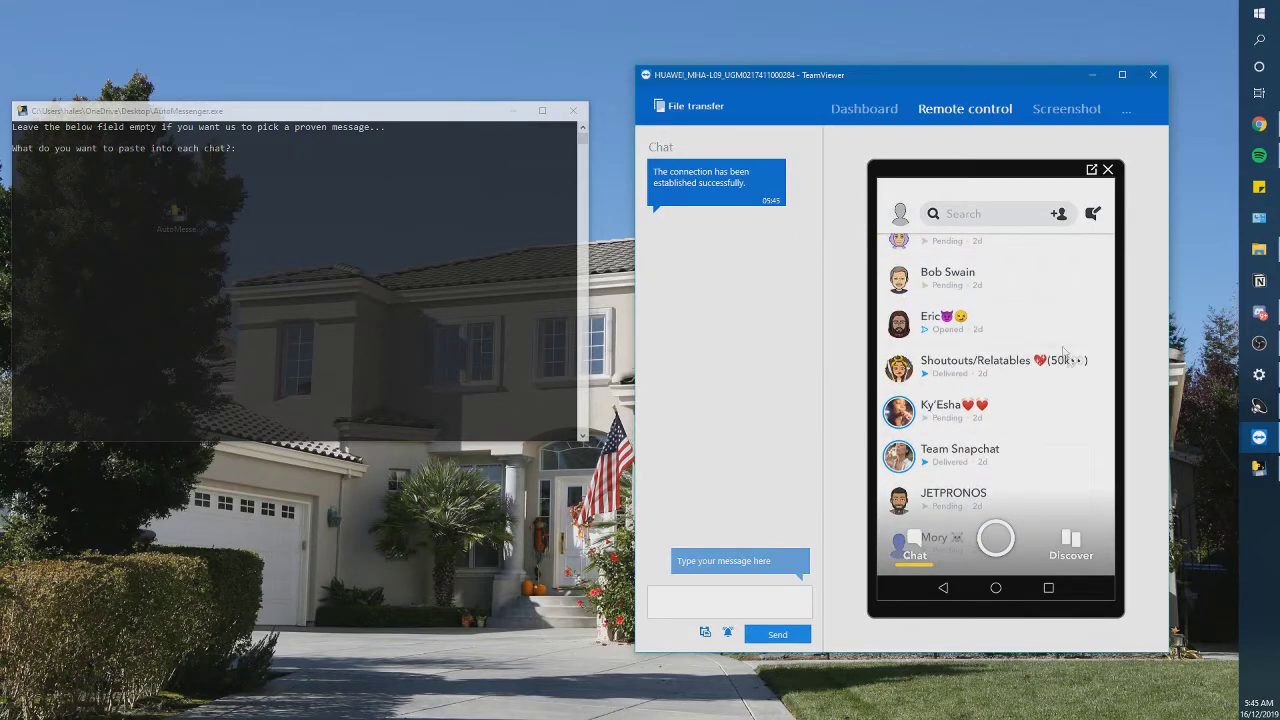
{"action": "scroll", "coordinate": [1030, 385], "scroll_direction": "down", "scroll_amount": 2}
{"action": "scroll", "coordinate": [1010, 340], "scroll_direction": "down", "scroll_amount": 2}
{"action": "scroll", "coordinate": [1012, 282], "scroll_direction": "down", "scroll_amount": 2}
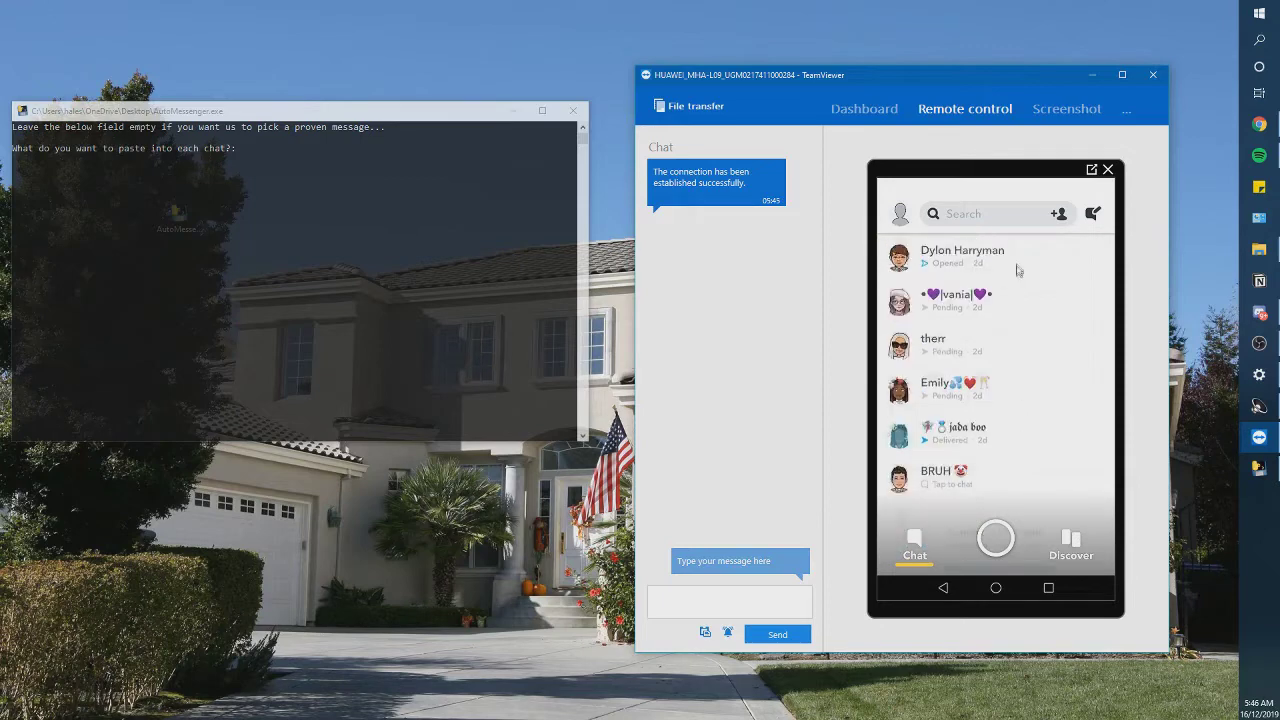
{"action": "scroll", "coordinate": [1018, 310], "scroll_direction": "down", "scroll_amount": 1}
{"action": "scroll", "coordinate": [1020, 330], "scroll_direction": "up", "scroll_amount": 3}
{"action": "scroll", "coordinate": [995, 481], "scroll_direction": "up", "scroll_amount": 3}
{"action": "scroll", "coordinate": [1003, 420], "scroll_direction": "up", "scroll_amount": 2}
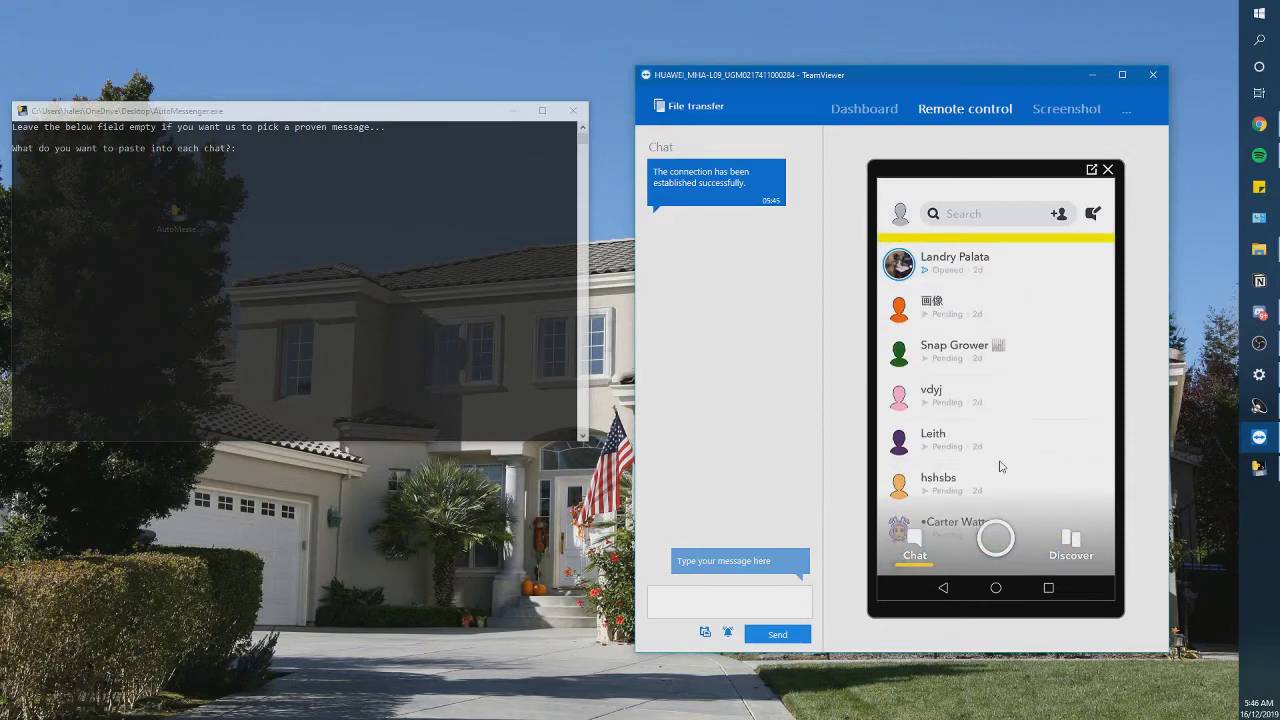
Start AutoMessenger with its default message, then check vdyj's chat and return to the chat list.
{"action": "left_click", "coordinate": [280, 181]}
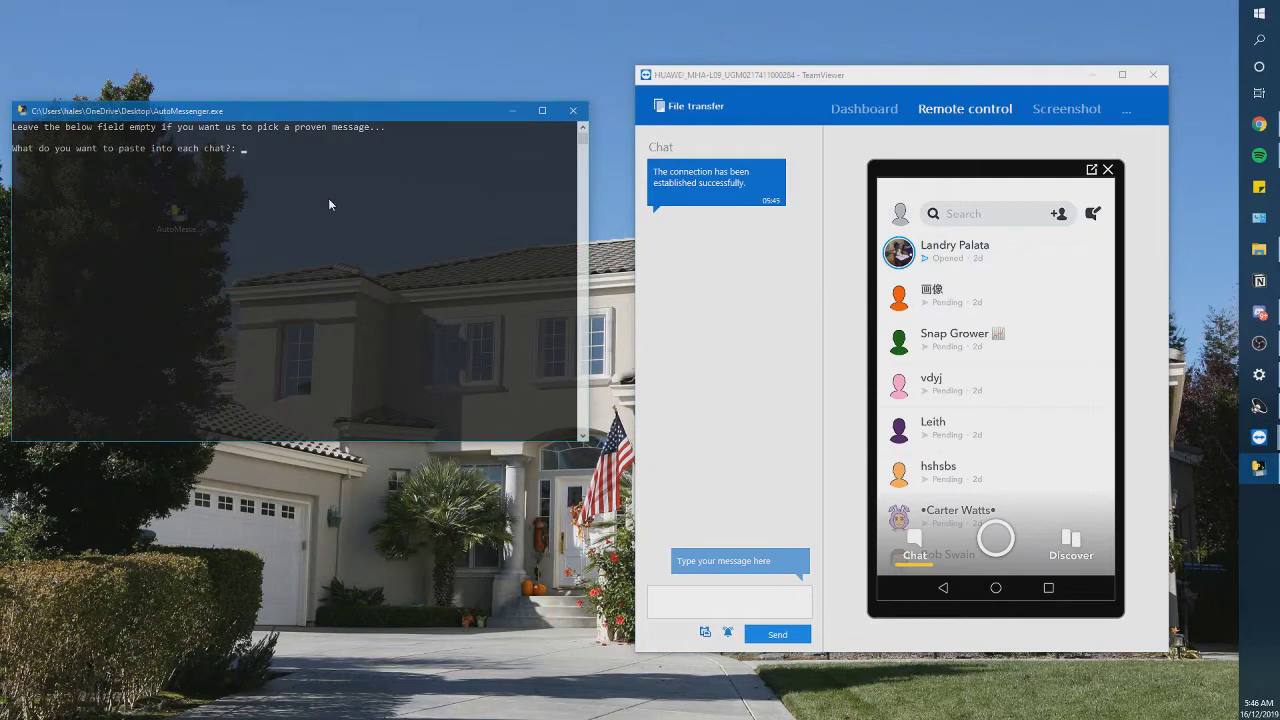
{"action": "key", "text": "Return"}
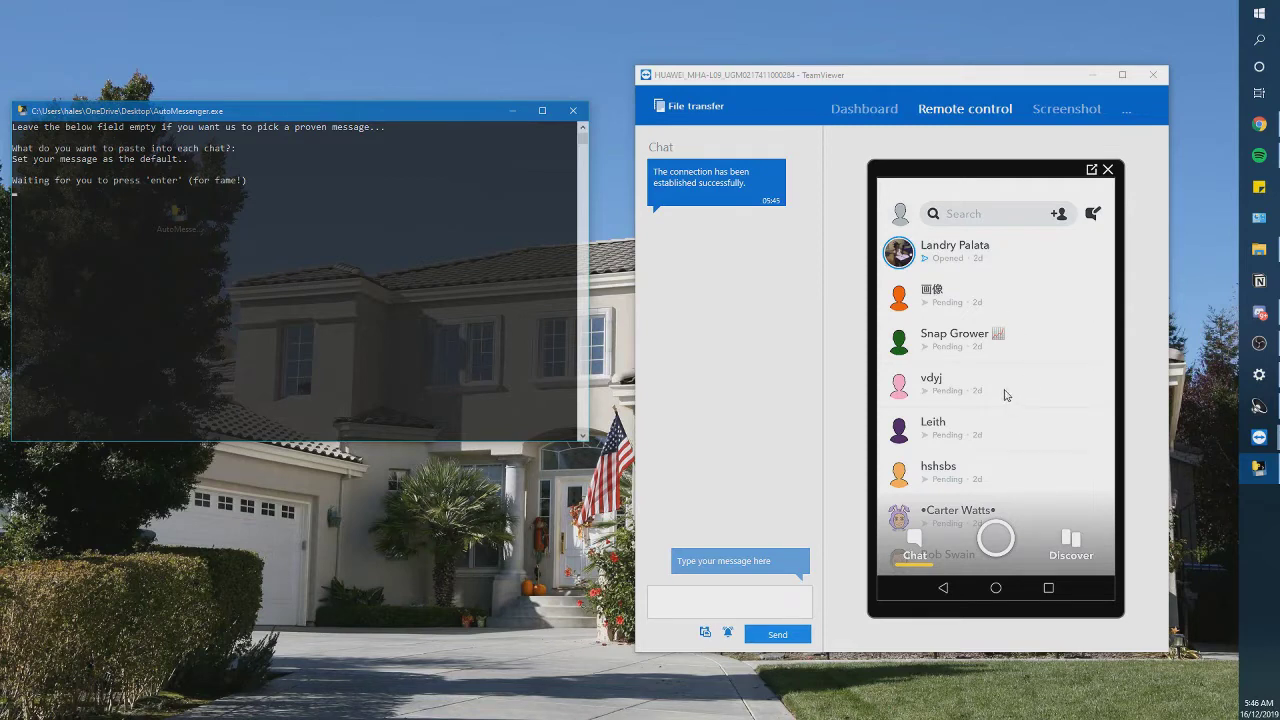
{"action": "key", "text": "Return"}
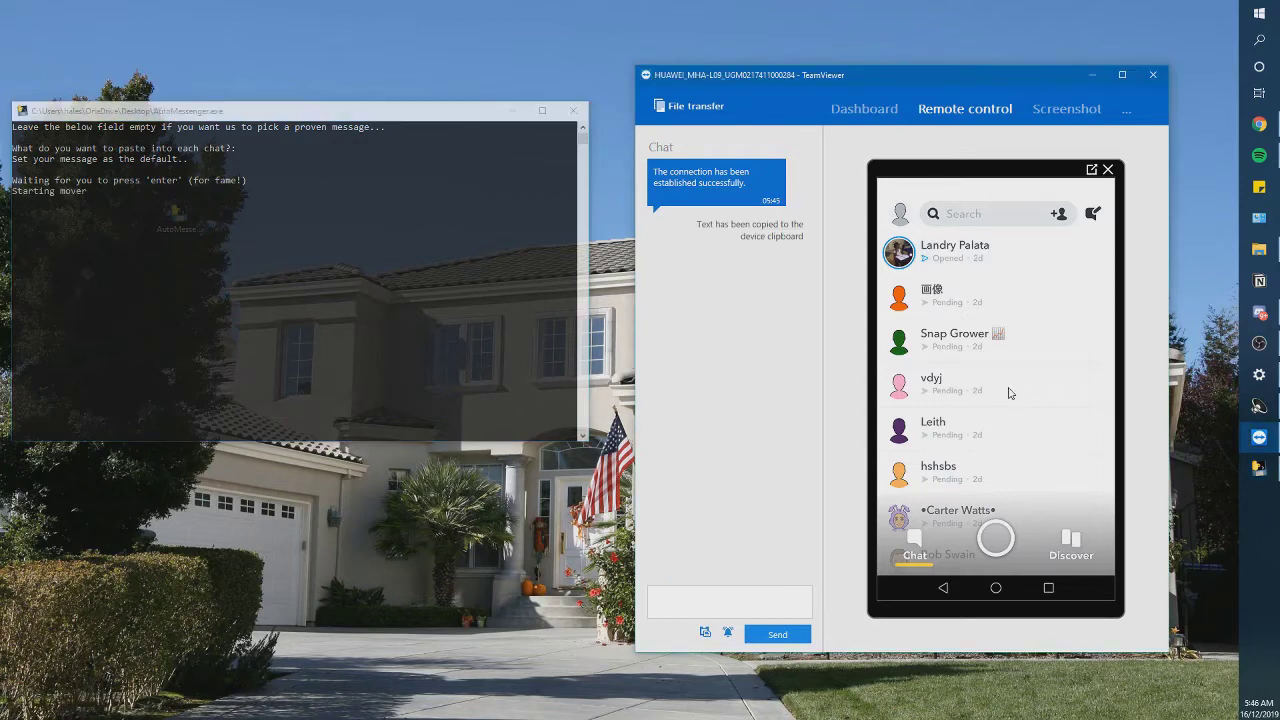
{"action": "left_click", "coordinate": [1009, 393]}
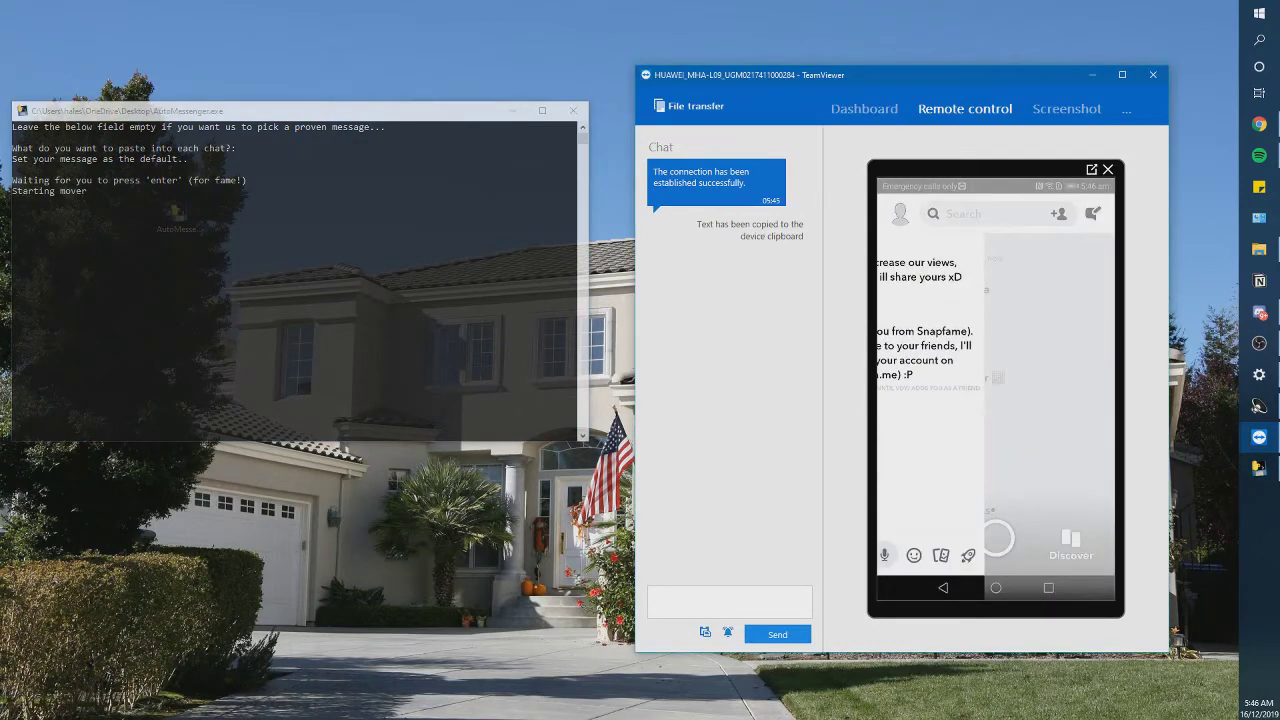
{"action": "left_click", "coordinate": [40, 387]}
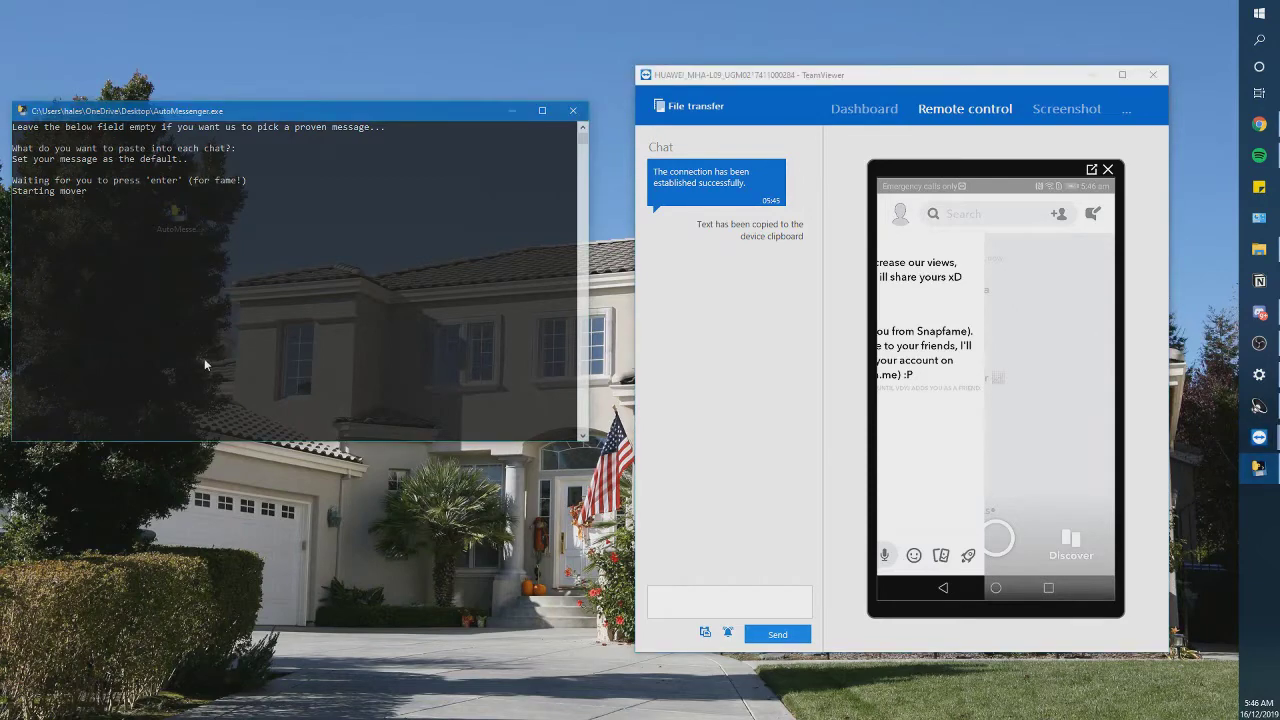
{"action": "left_click_drag", "start_coordinate": [1040, 408], "coordinate": [972, 409]}
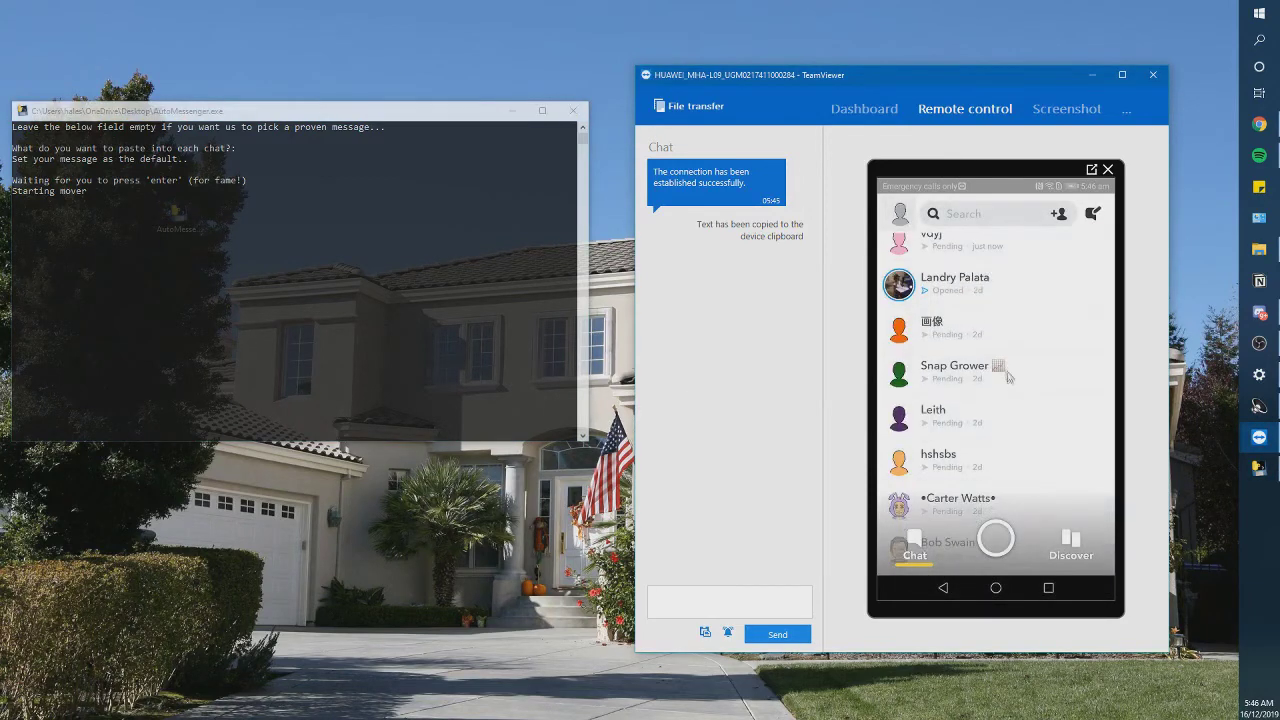
Go to the phone's home screen, briefly open QuickSupport, then relaunch Snapchat.
{"action": "left_click", "coordinate": [192, 332]}
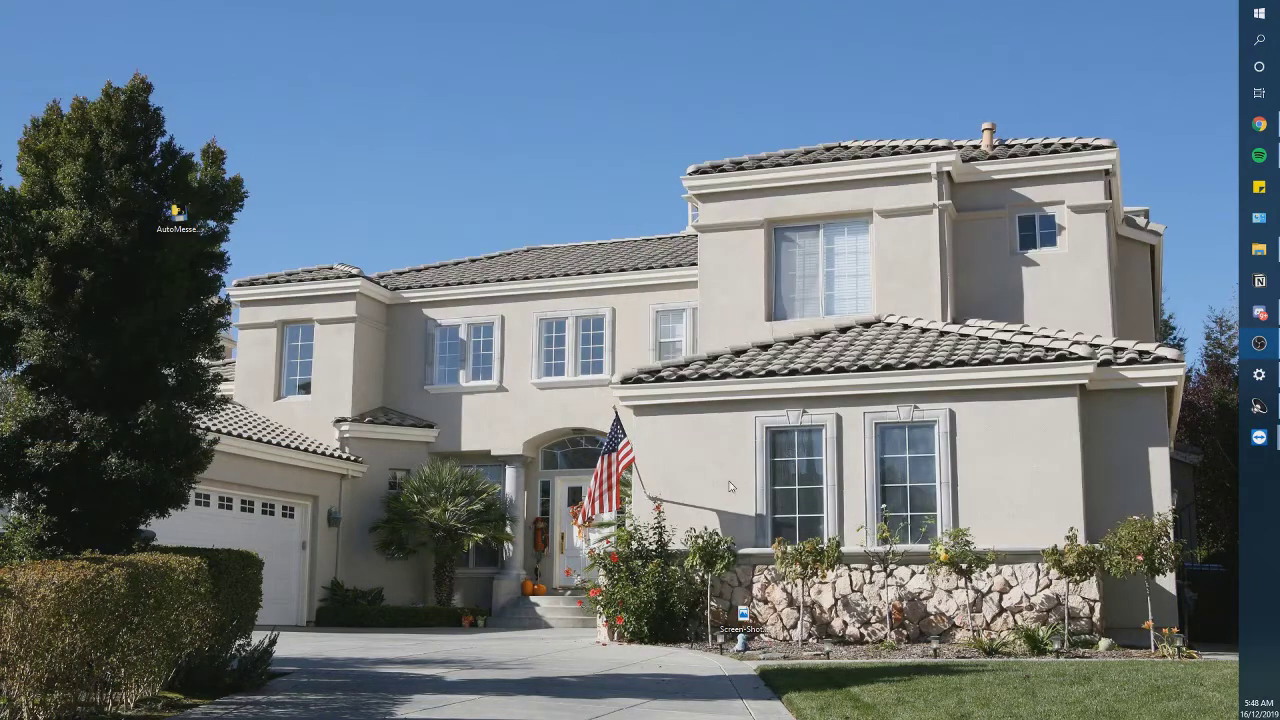
{"action": "mouse_move", "coordinate": [1259, 437]}
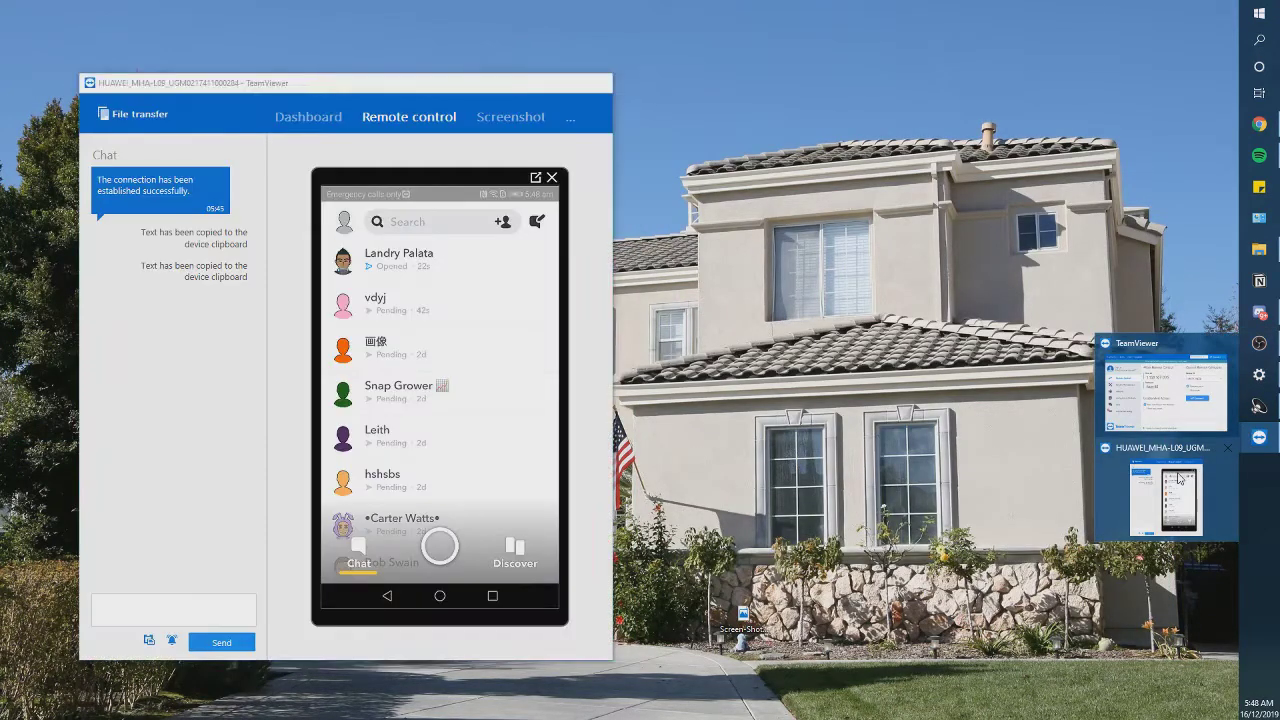
{"action": "left_click", "coordinate": [1165, 385]}
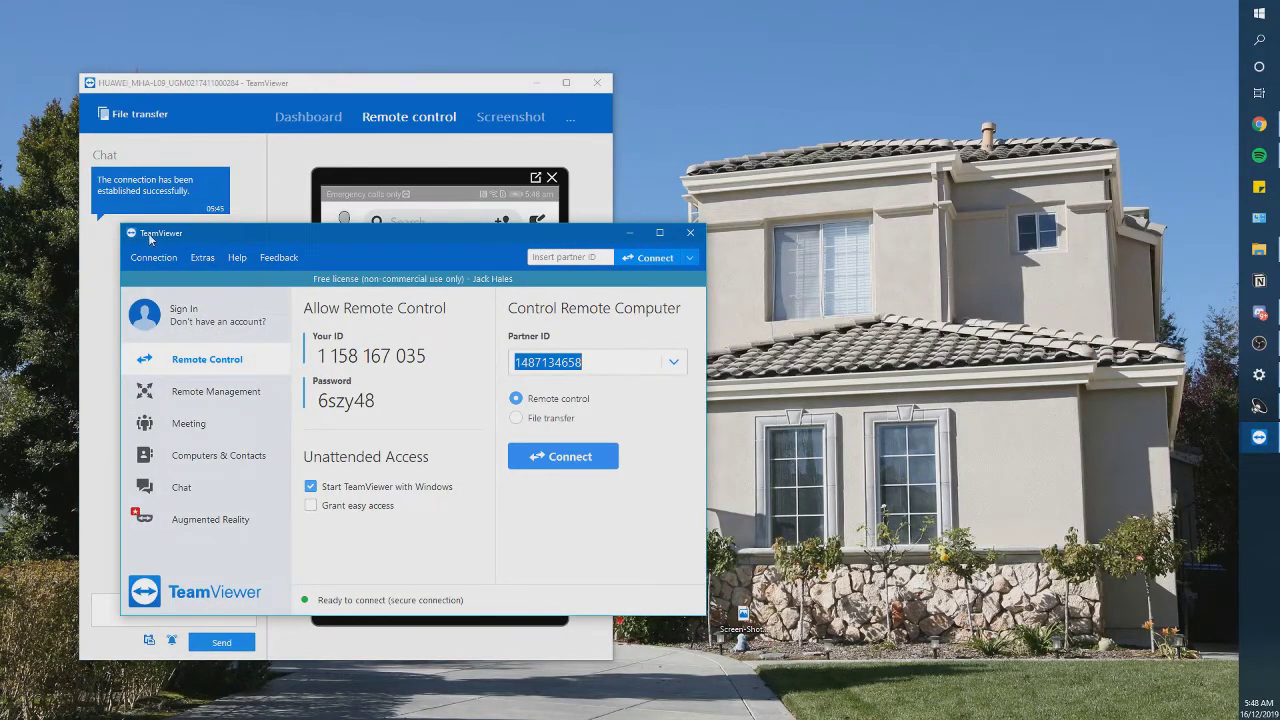
{"action": "left_click", "coordinate": [636, 236]}
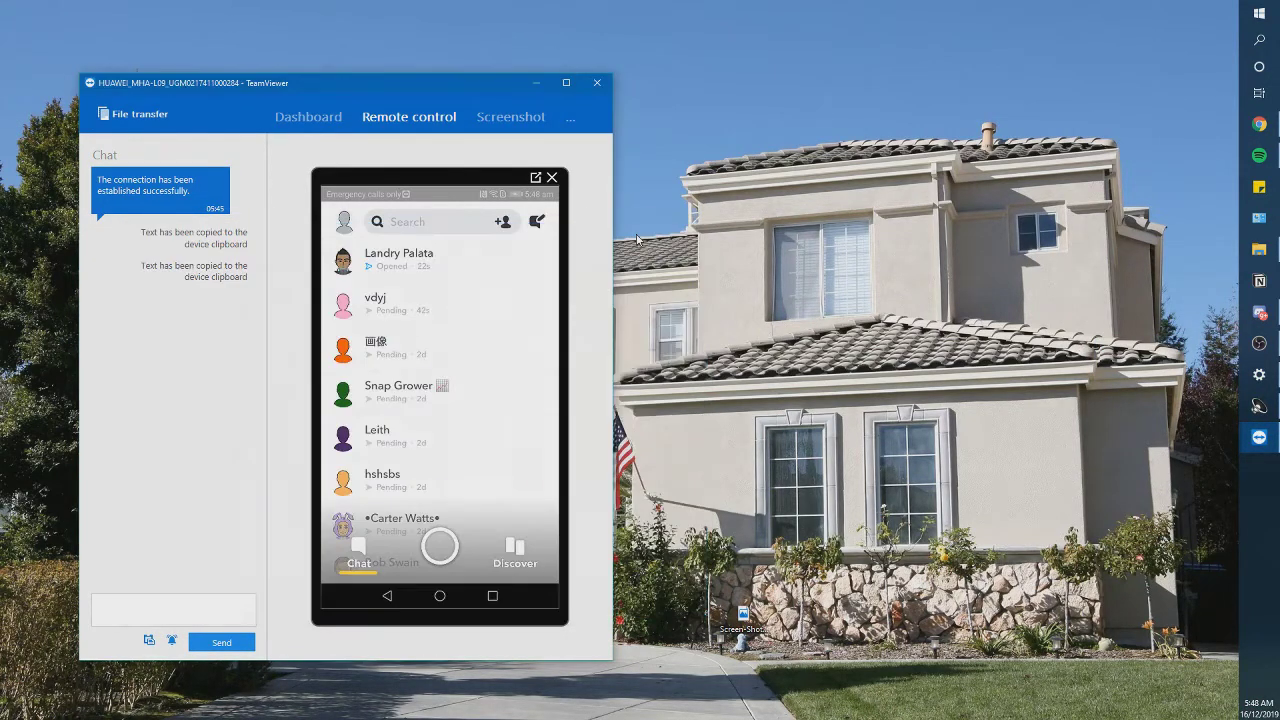
{"action": "left_click", "coordinate": [439, 596]}
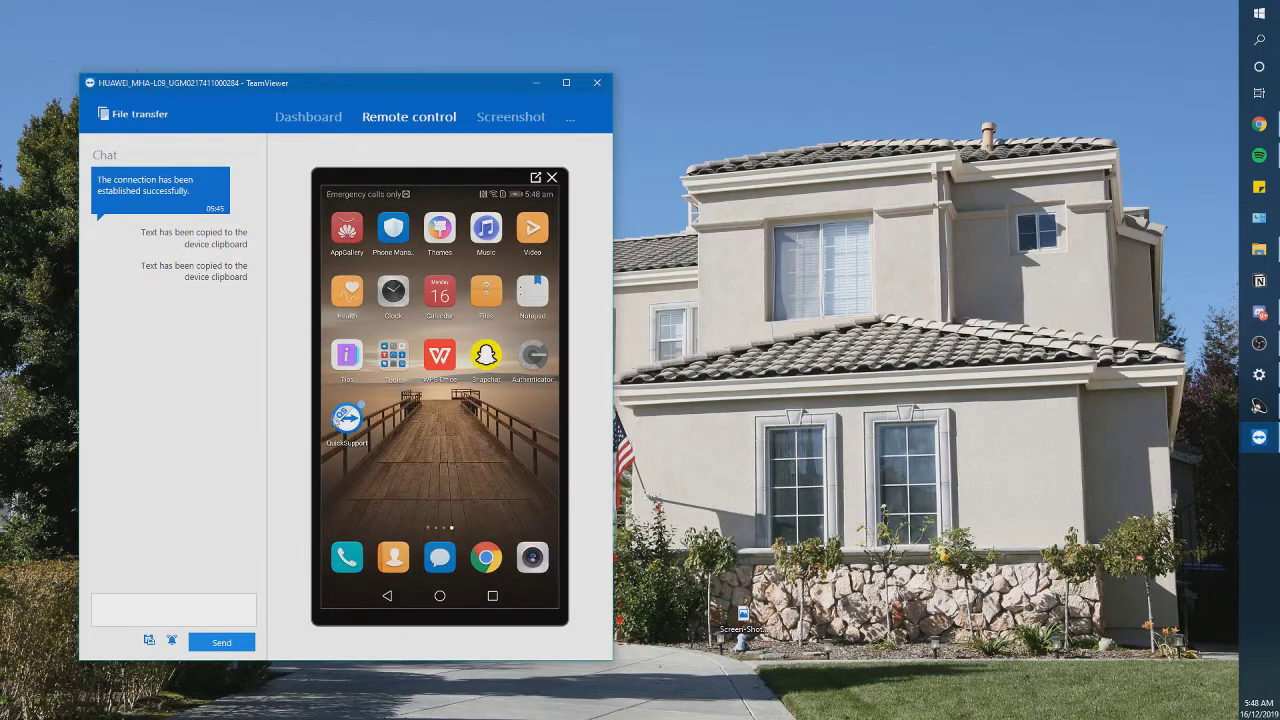
{"action": "left_click", "coordinate": [370, 434]}
{"action": "left_click", "coordinate": [439, 596]}
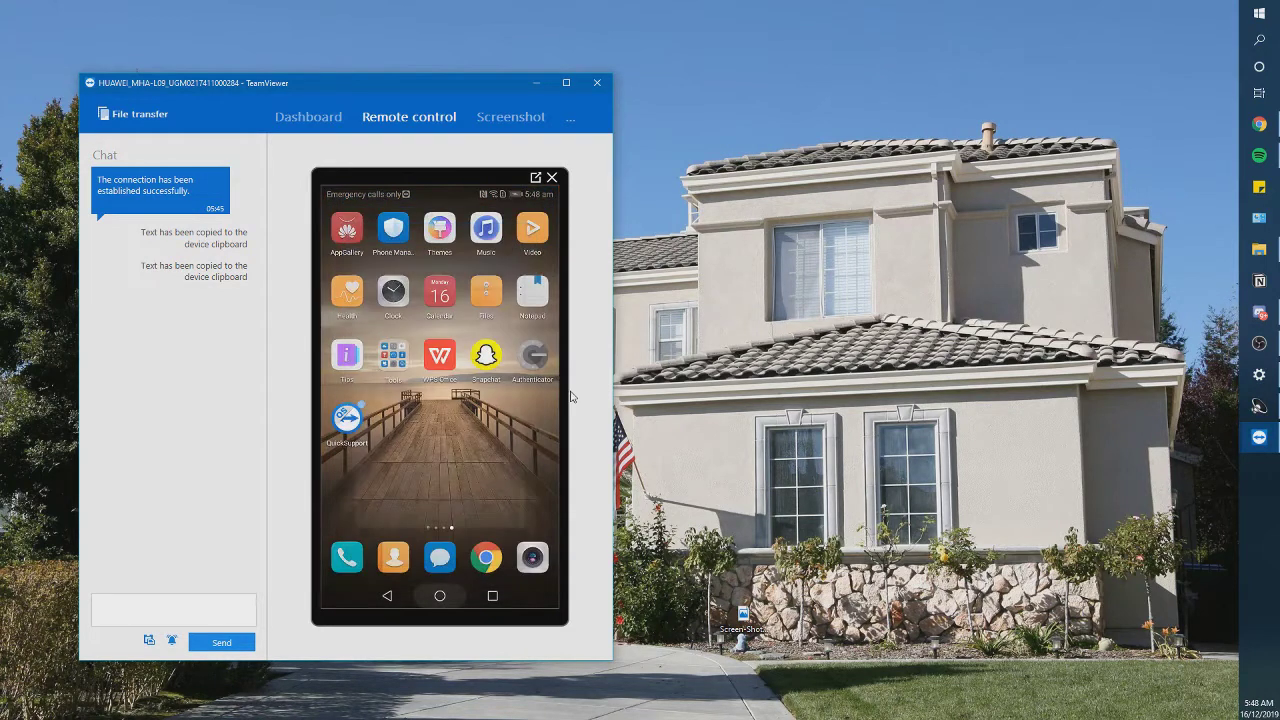
{"action": "left_click", "coordinate": [486, 355]}
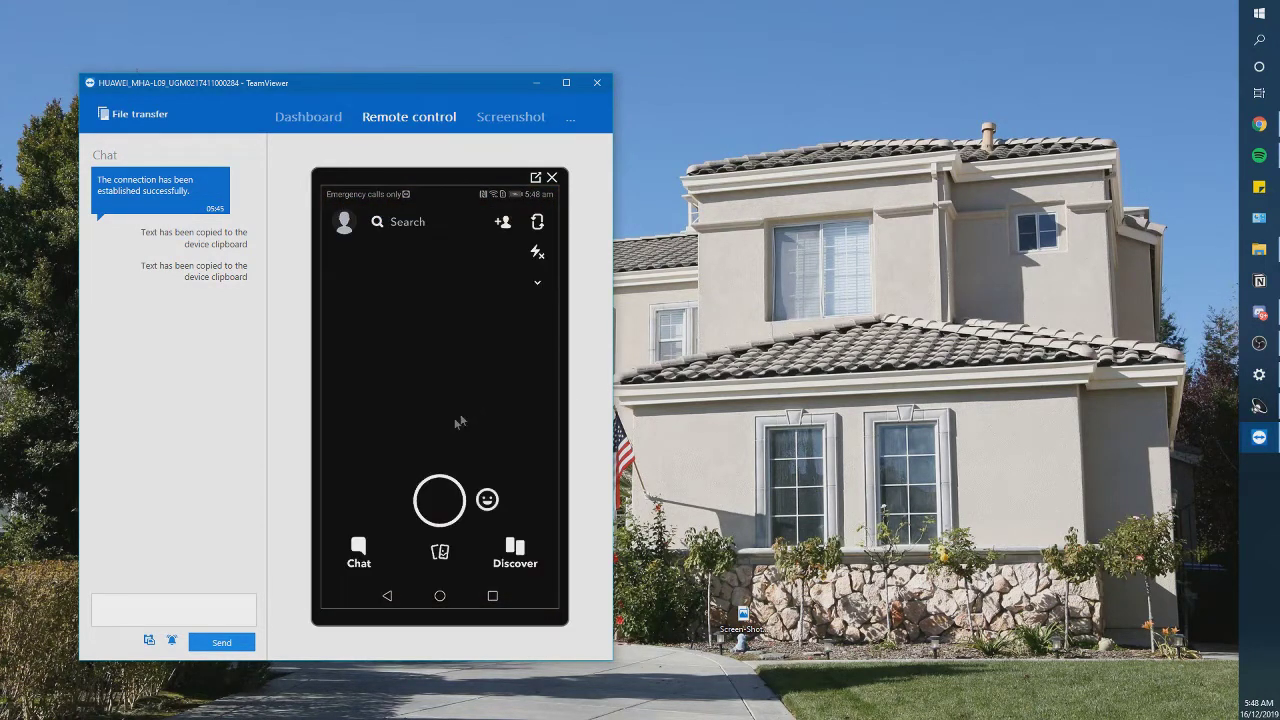
Slide Snapchat to the chat list and move the phone session window to the right.
{"action": "left_click_drag", "start_coordinate": [394, 422], "coordinate": [571, 420]}
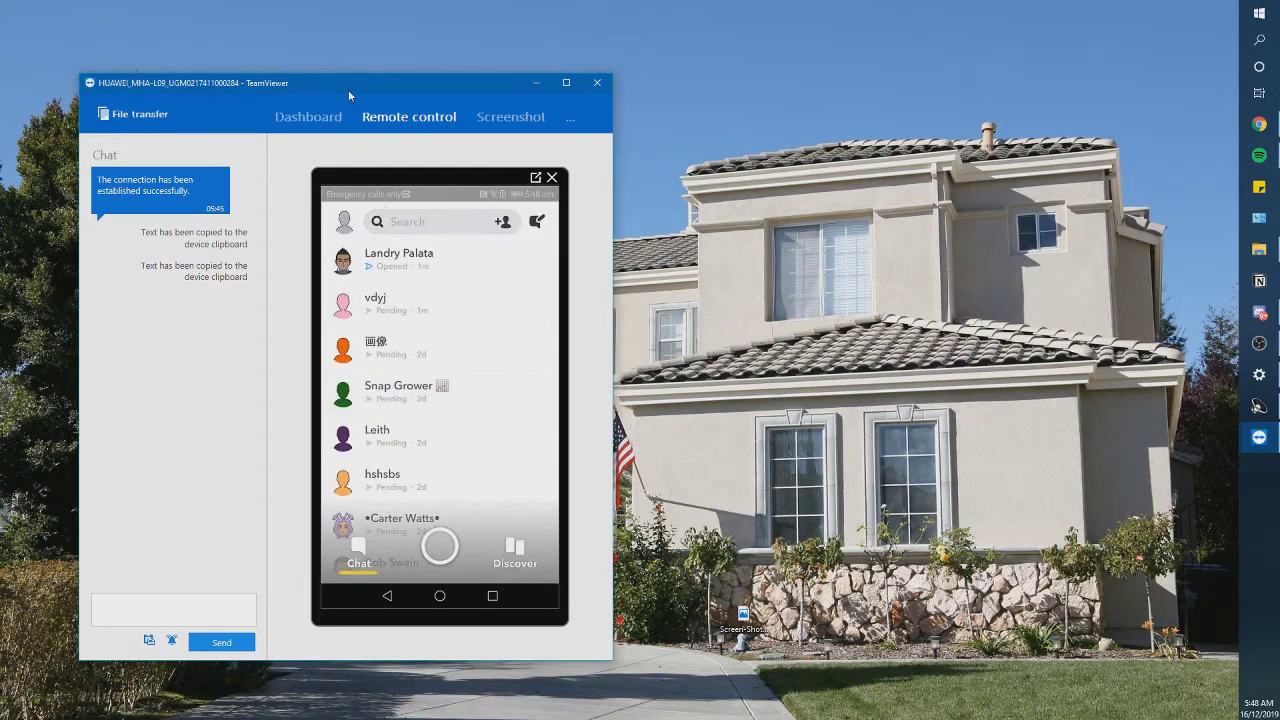
{"action": "mouse_move", "coordinate": [349, 88]}
{"action": "left_mouse_down"}
{"action": "mouse_move", "coordinate": [644, 102]}
{"action": "mouse_move", "coordinate": [838, 94]}
{"action": "mouse_move", "coordinate": [824, 93]}
{"action": "left_mouse_up"}
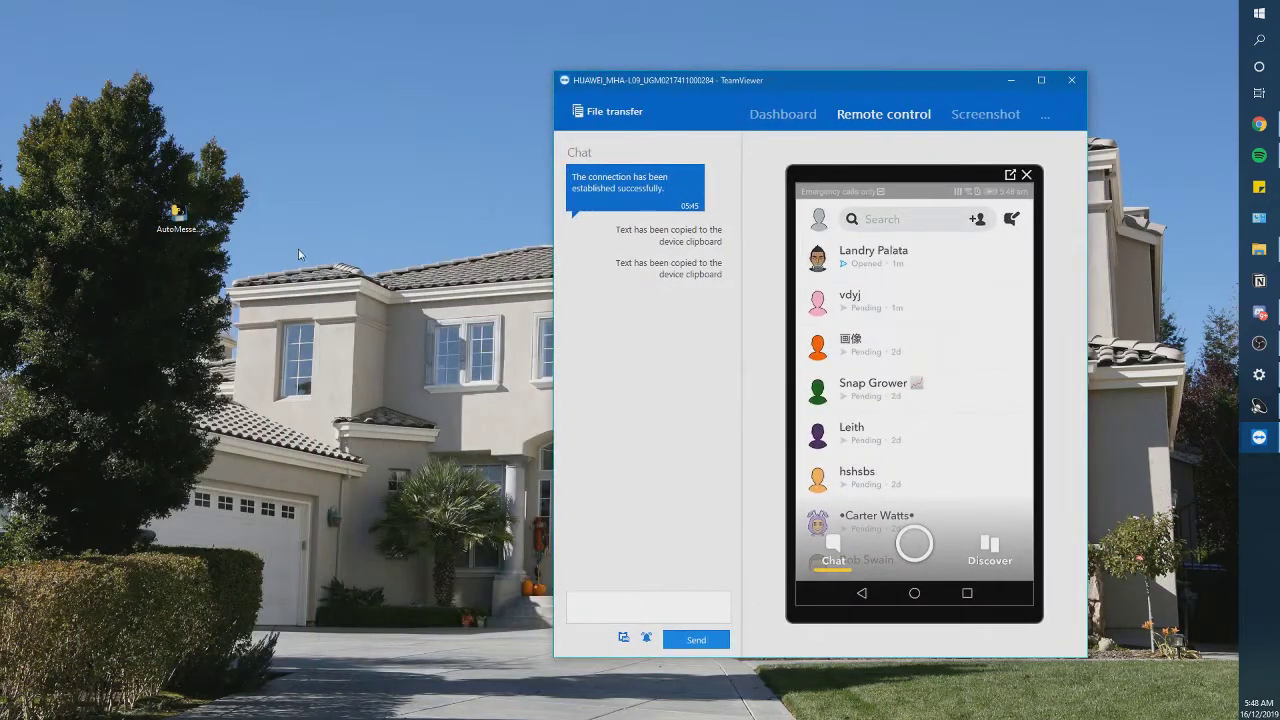
{"action": "left_click", "coordinate": [290, 143]}
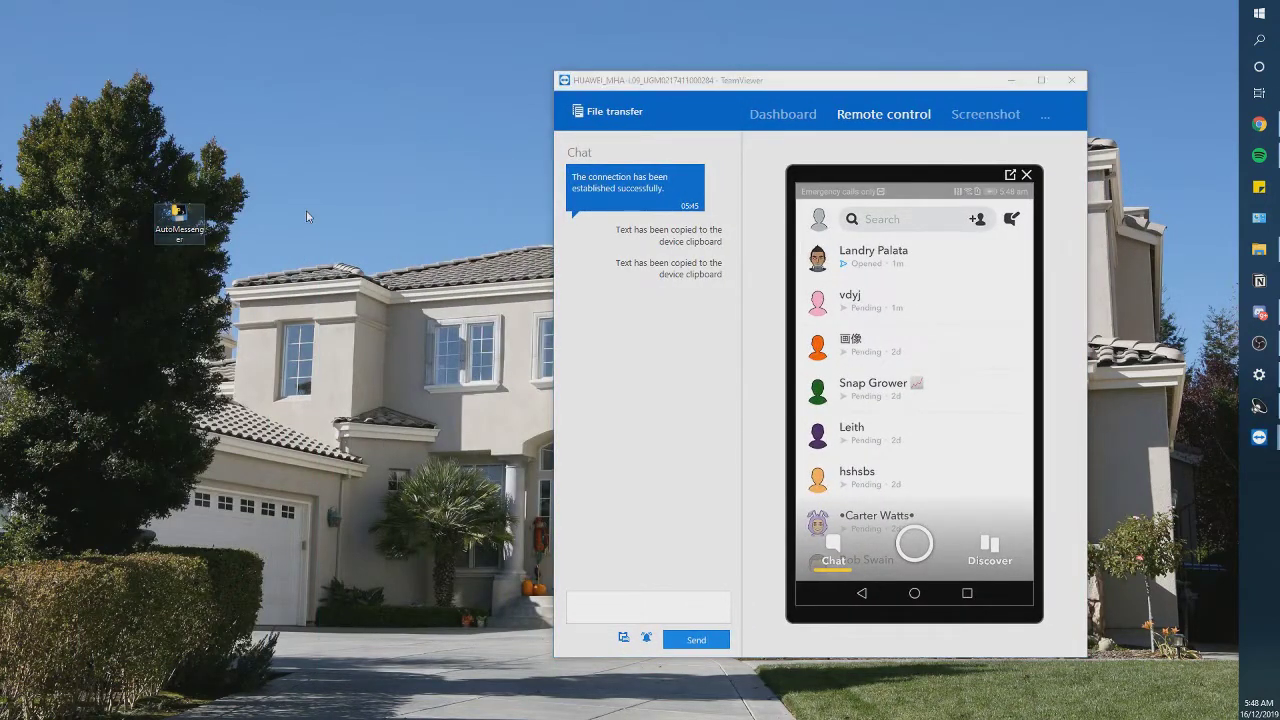
{"action": "left_click", "coordinate": [860, 398]}
{"action": "scroll", "coordinate": [900, 430], "scroll_direction": "down", "scroll_amount": 2}
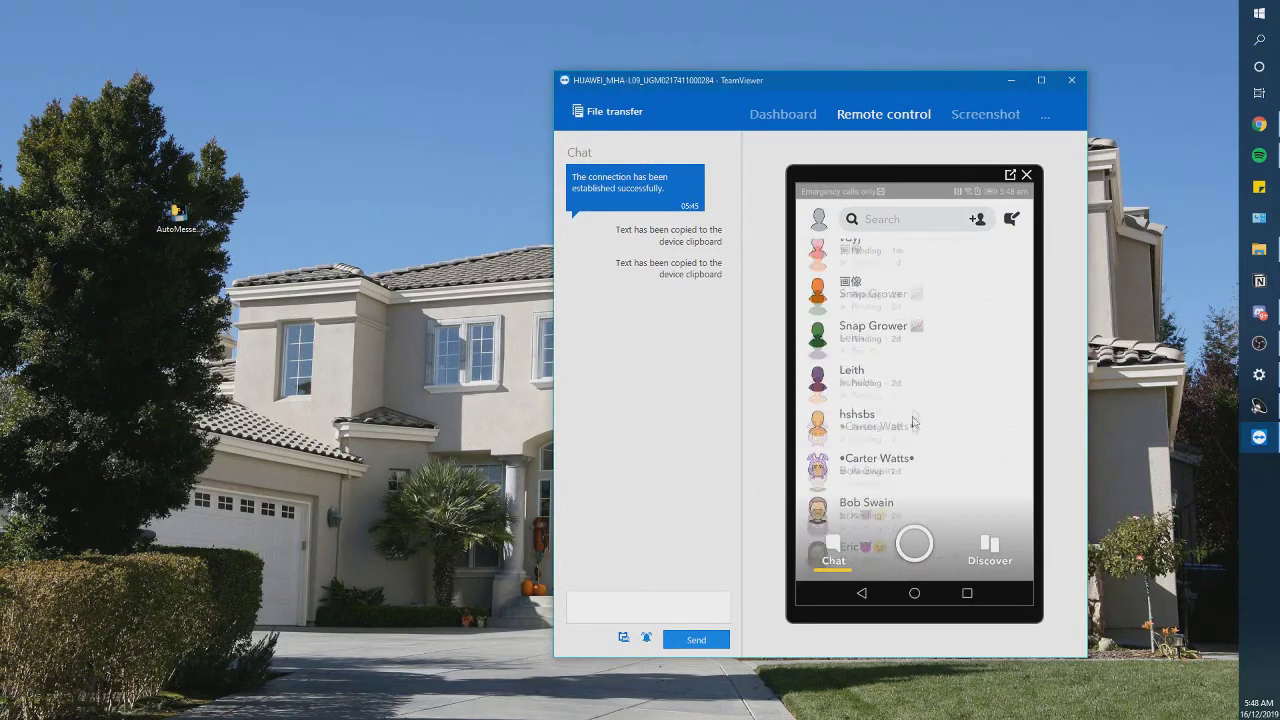
{"action": "scroll", "coordinate": [912, 442], "scroll_direction": "up", "scroll_amount": 2}
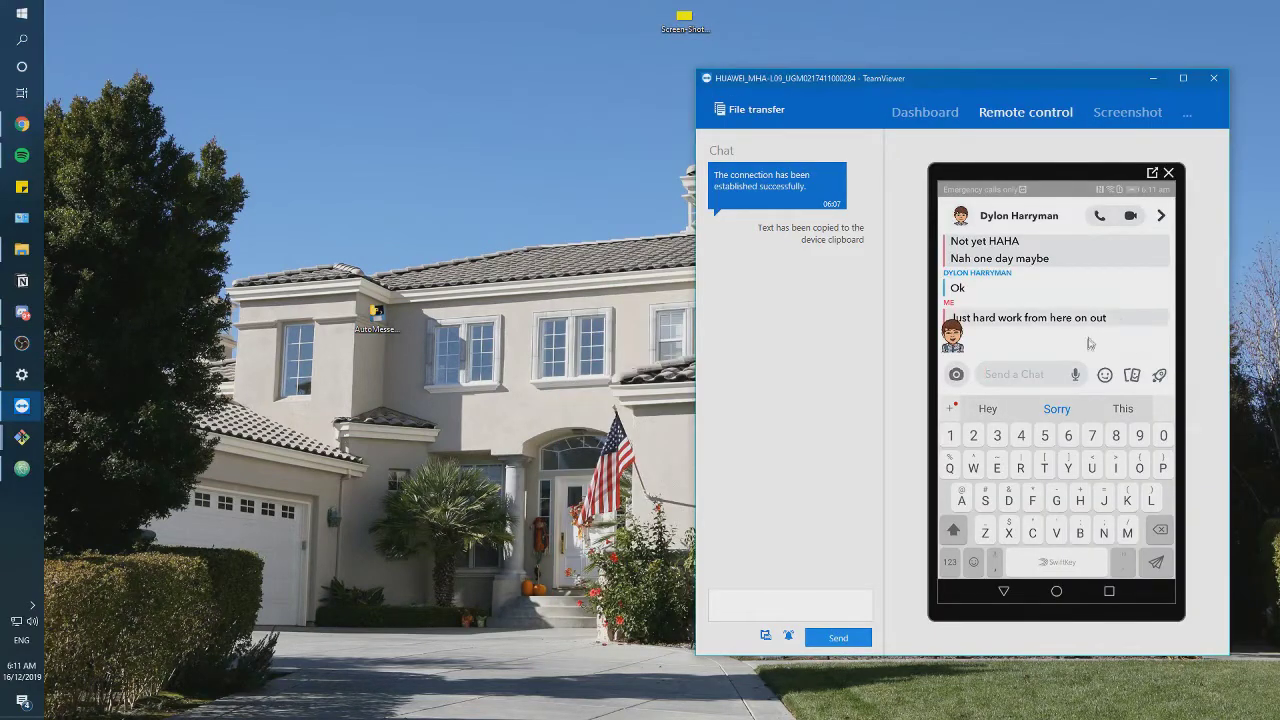
Scroll back through the conversation history and tap the Send a Chat field.
{"action": "scroll", "coordinate": [1100, 493], "scroll_direction": "up", "scroll_amount": 1}
{"action": "scroll", "coordinate": [1105, 480], "scroll_direction": "up", "scroll_amount": 2}
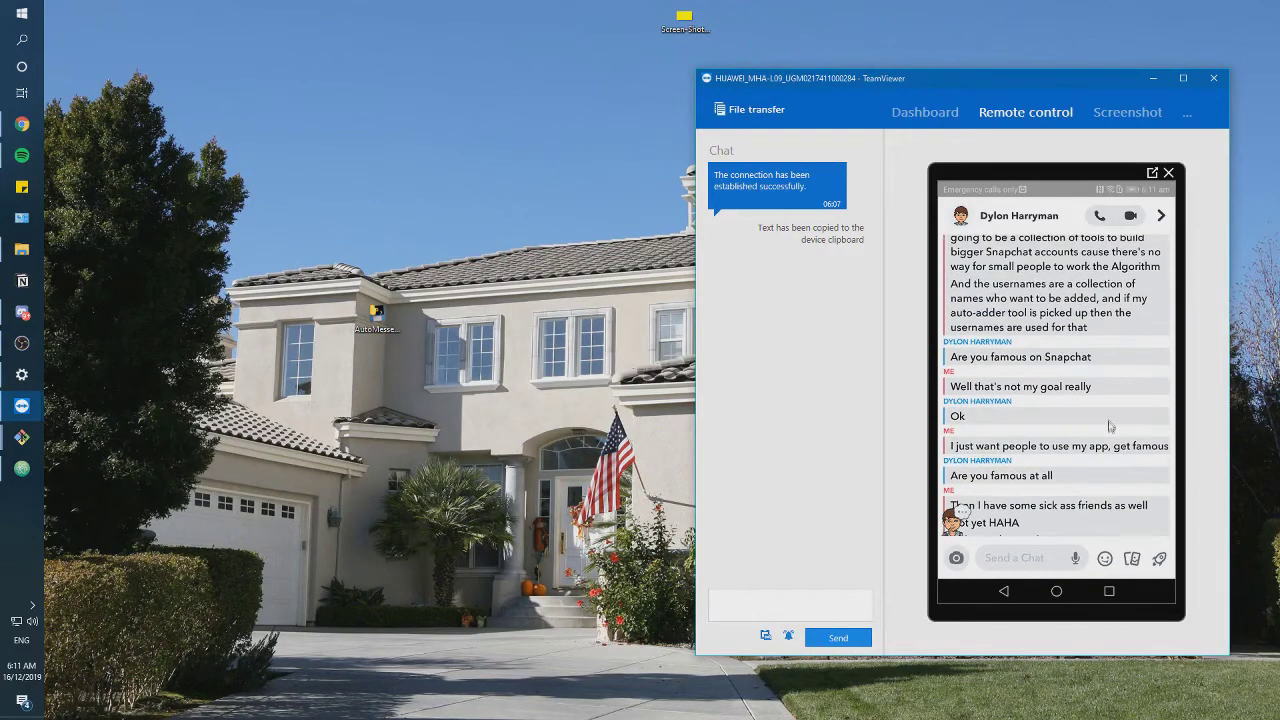
{"action": "scroll", "coordinate": [1107, 470], "scroll_direction": "up", "scroll_amount": 2}
{"action": "scroll", "coordinate": [1107, 470], "scroll_direction": "down", "scroll_amount": 3}
{"action": "scroll", "coordinate": [1107, 480], "scroll_direction": "up", "scroll_amount": 2}
{"action": "scroll", "coordinate": [1108, 490], "scroll_direction": "up", "scroll_amount": 1}
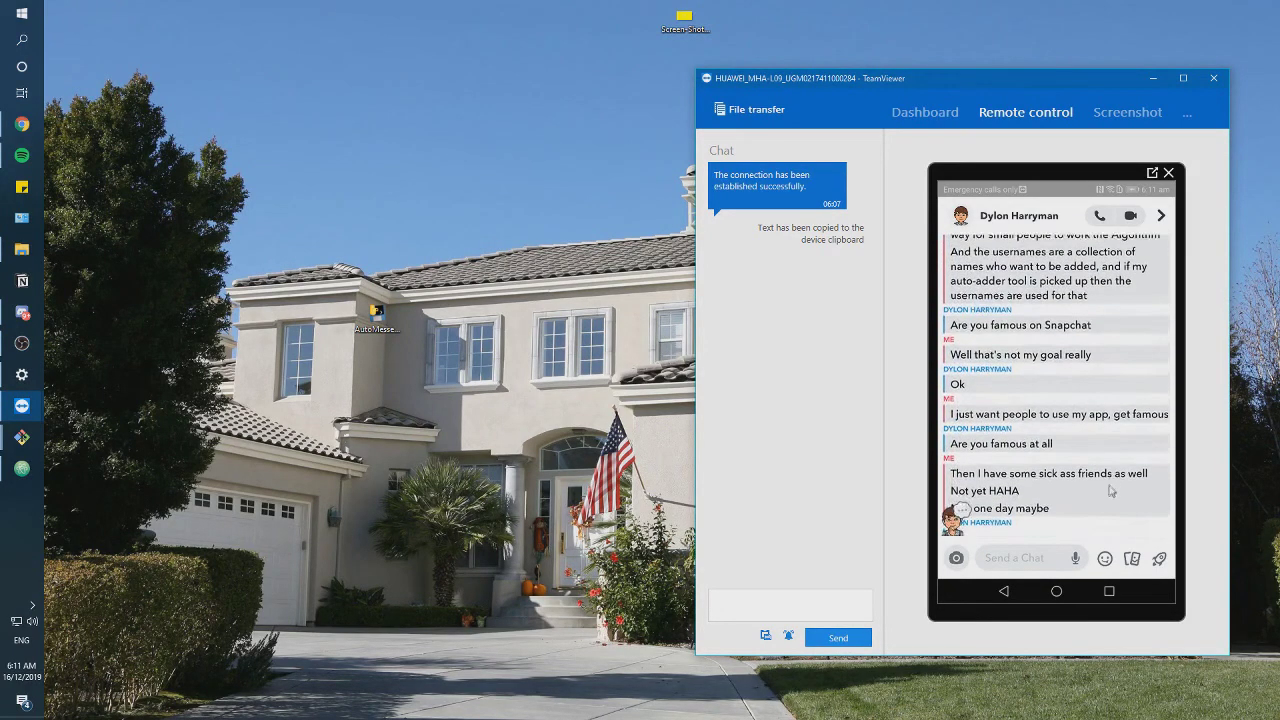
{"action": "scroll", "coordinate": [1108, 501], "scroll_direction": "down", "scroll_amount": 1}
{"action": "scroll", "coordinate": [1108, 495], "scroll_direction": "up", "scroll_amount": 1}
{"action": "scroll", "coordinate": [1095, 485], "scroll_direction": "up", "scroll_amount": 1}
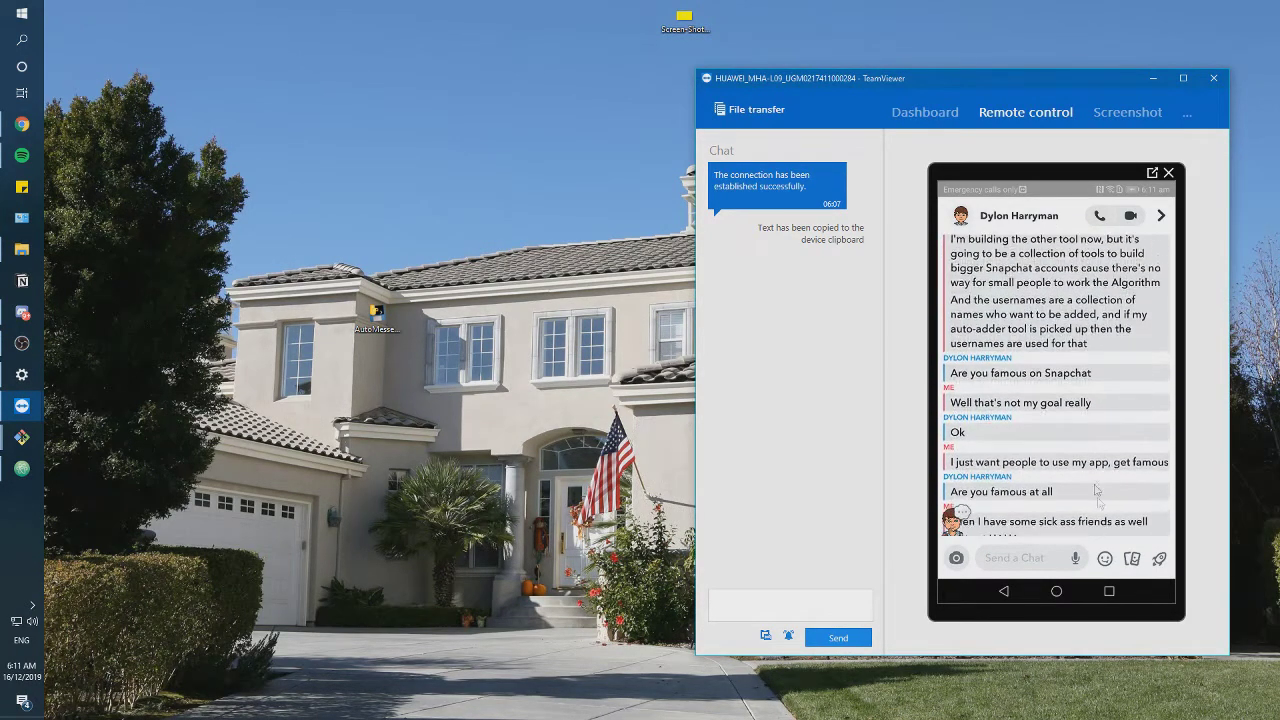
{"action": "scroll", "coordinate": [1080, 472], "scroll_direction": "up", "scroll_amount": 1}
{"action": "scroll", "coordinate": [1078, 470], "scroll_direction": "up", "scroll_amount": 1}
{"action": "scroll", "coordinate": [1078, 474], "scroll_direction": "up", "scroll_amount": 1}
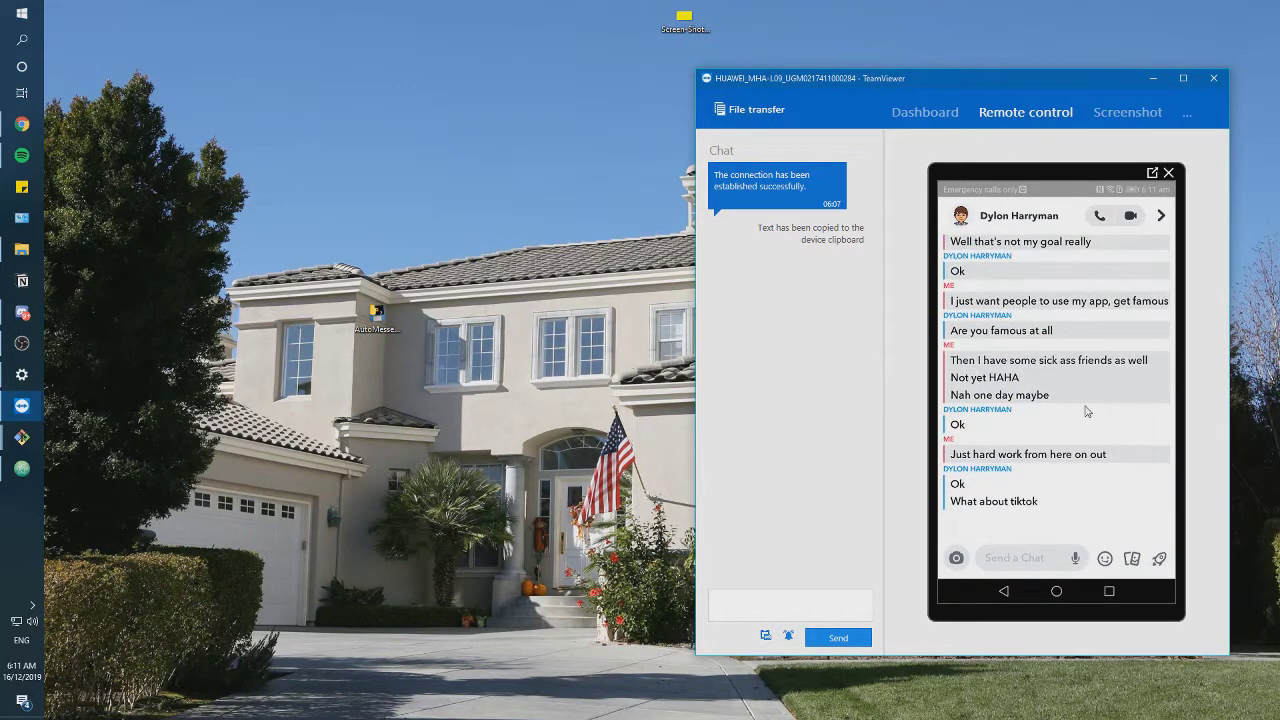
{"action": "left_click", "coordinate": [1015, 558]}
Send 'Oh what tools would you like for TikTok?', 'That's a good idea', 'I don't now much about tiktok'.
{"action": "type", "text": "Oh what"}
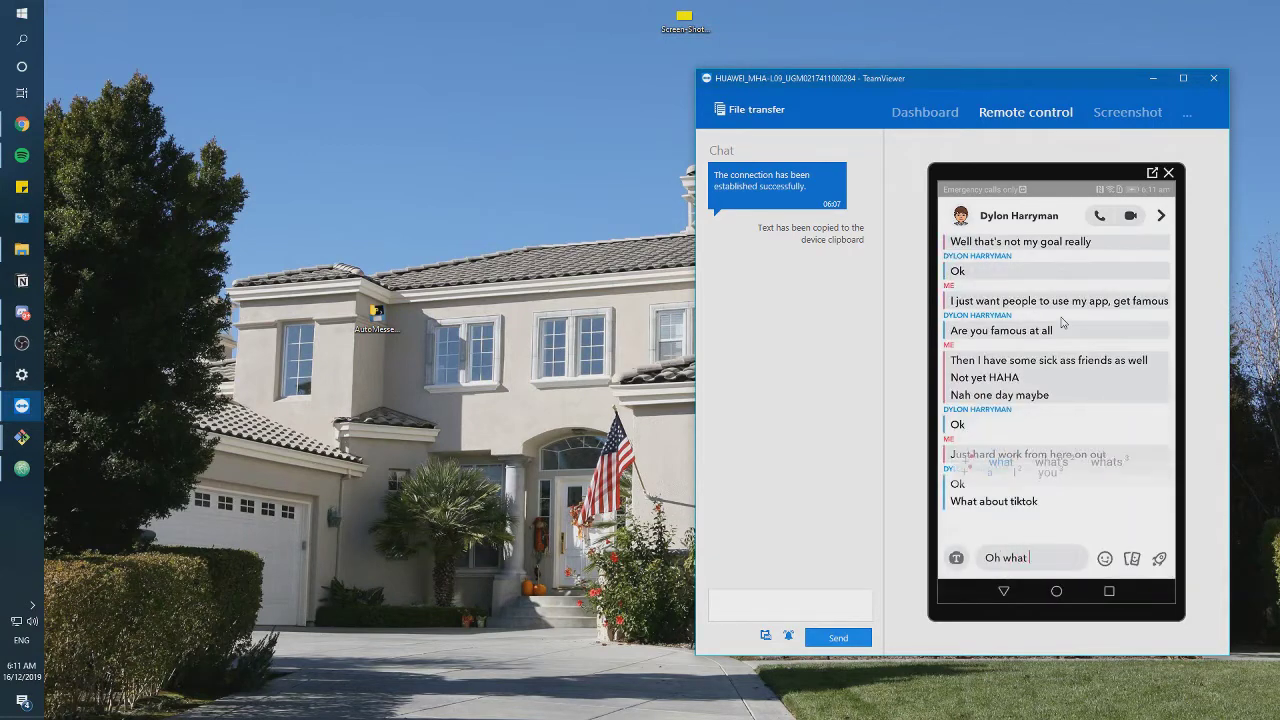
{"action": "type", "text": " tools would you"}
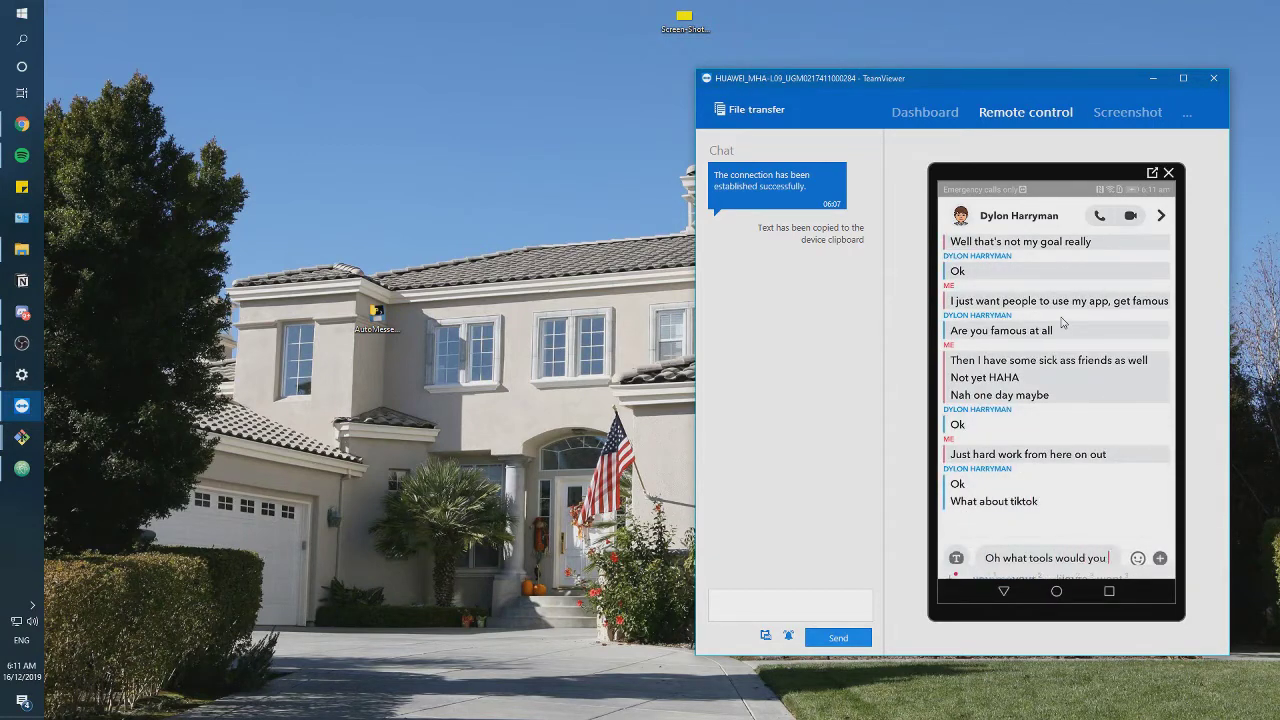
{"action": "type", "text": " like for TikTok?"}
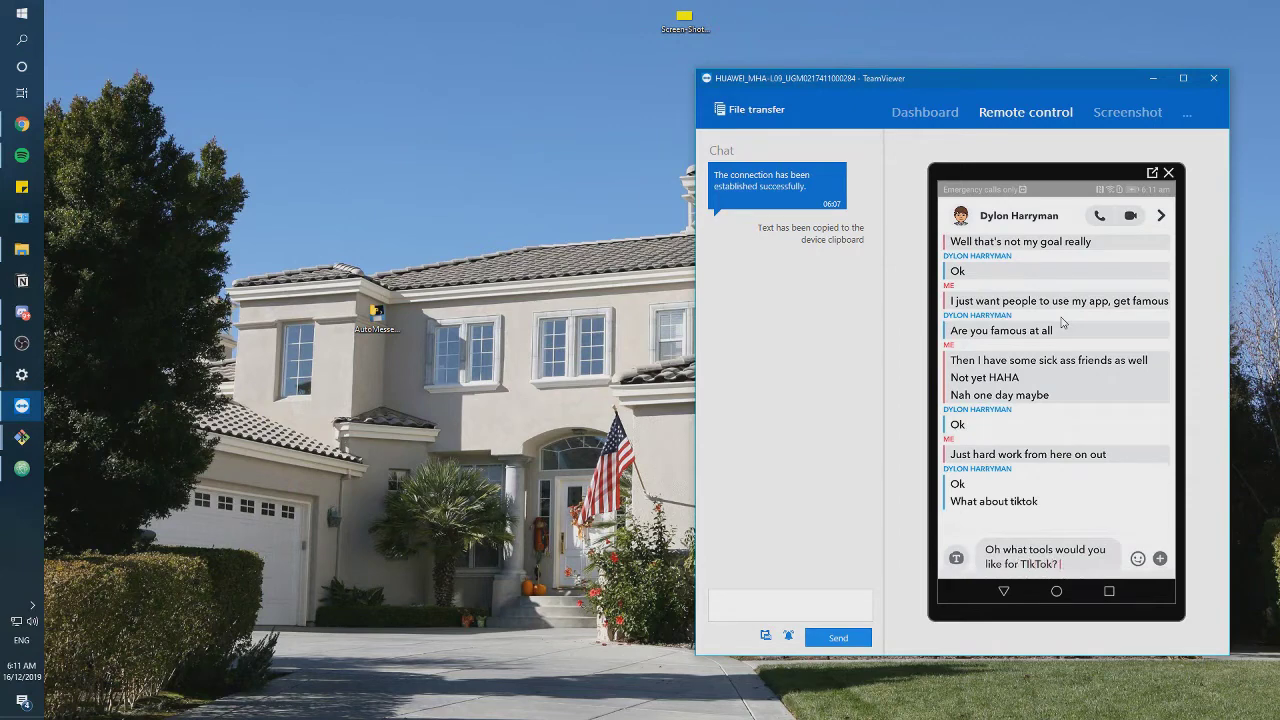
{"action": "key", "text": "Return"}
{"action": "type", "text": "That's a goo"}
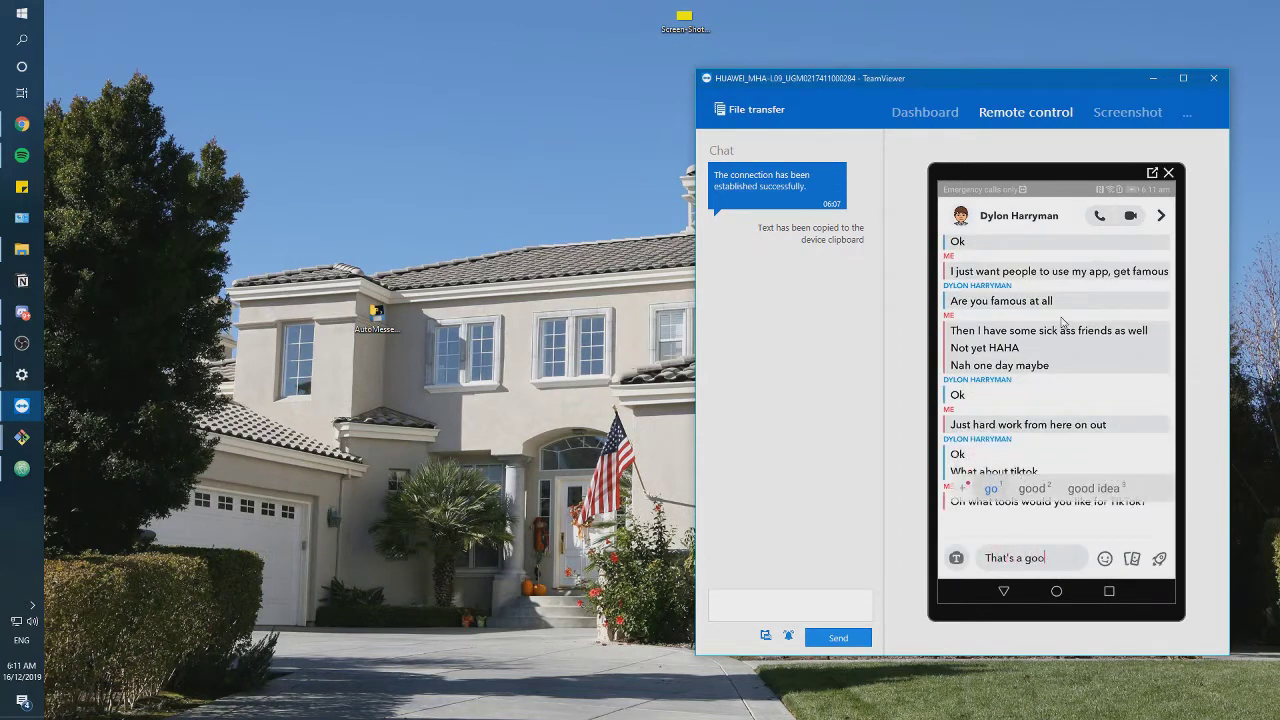
{"action": "type", "text": "d idea"}
{"action": "key", "text": "Return"}
{"action": "type", "text": "I don't n"}
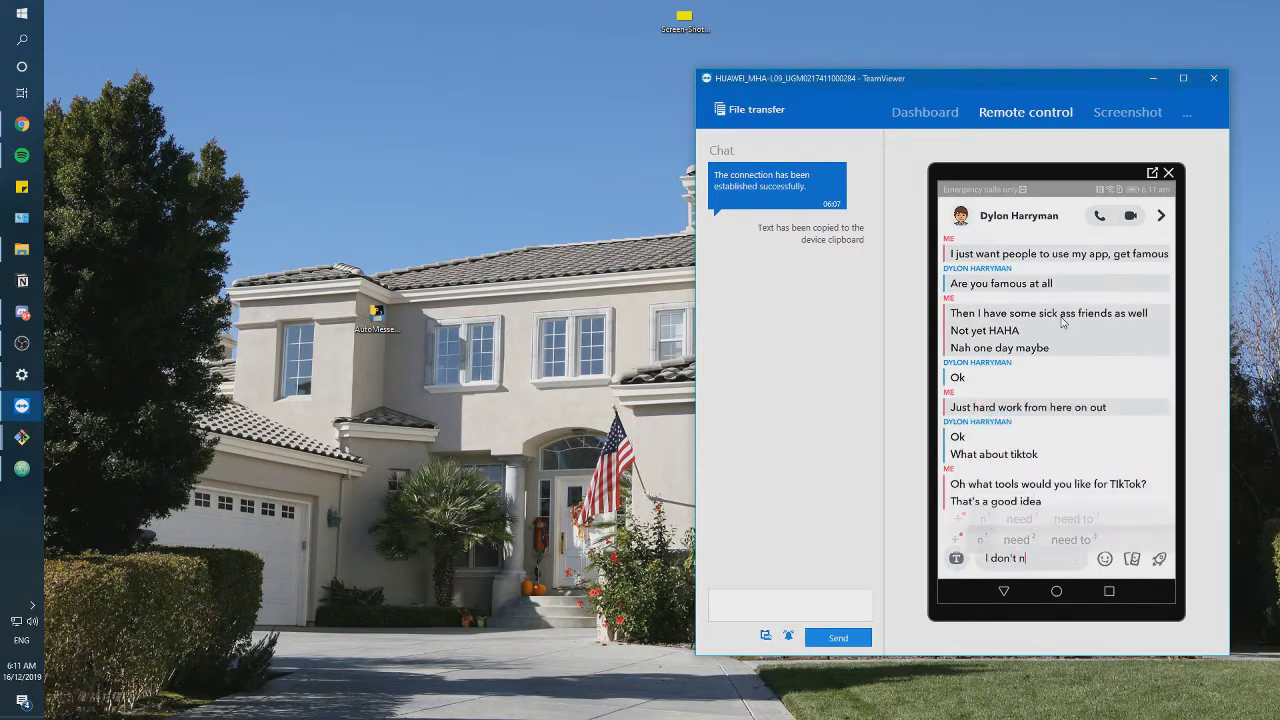
{"action": "key", "text": "BackSpace"}
{"action": "type", "text": "know much about tik"}
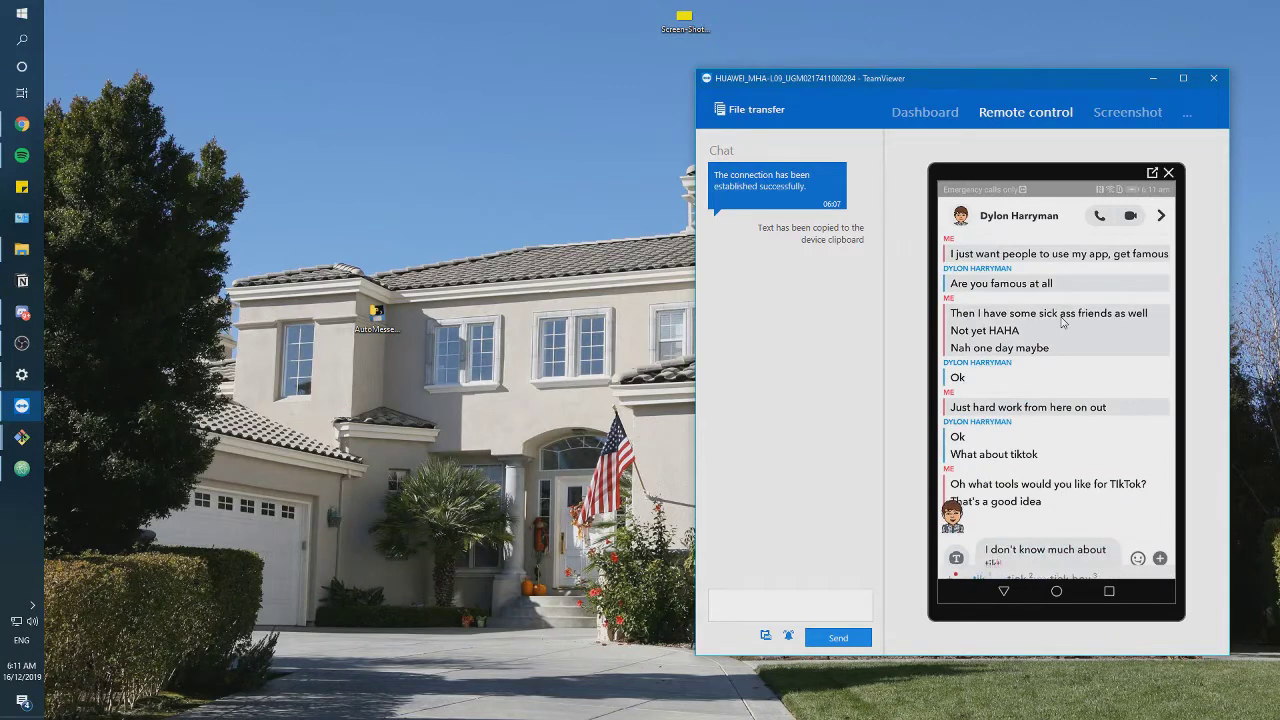
{"action": "type", "text": "tok"}
{"action": "key", "text": "Return"}
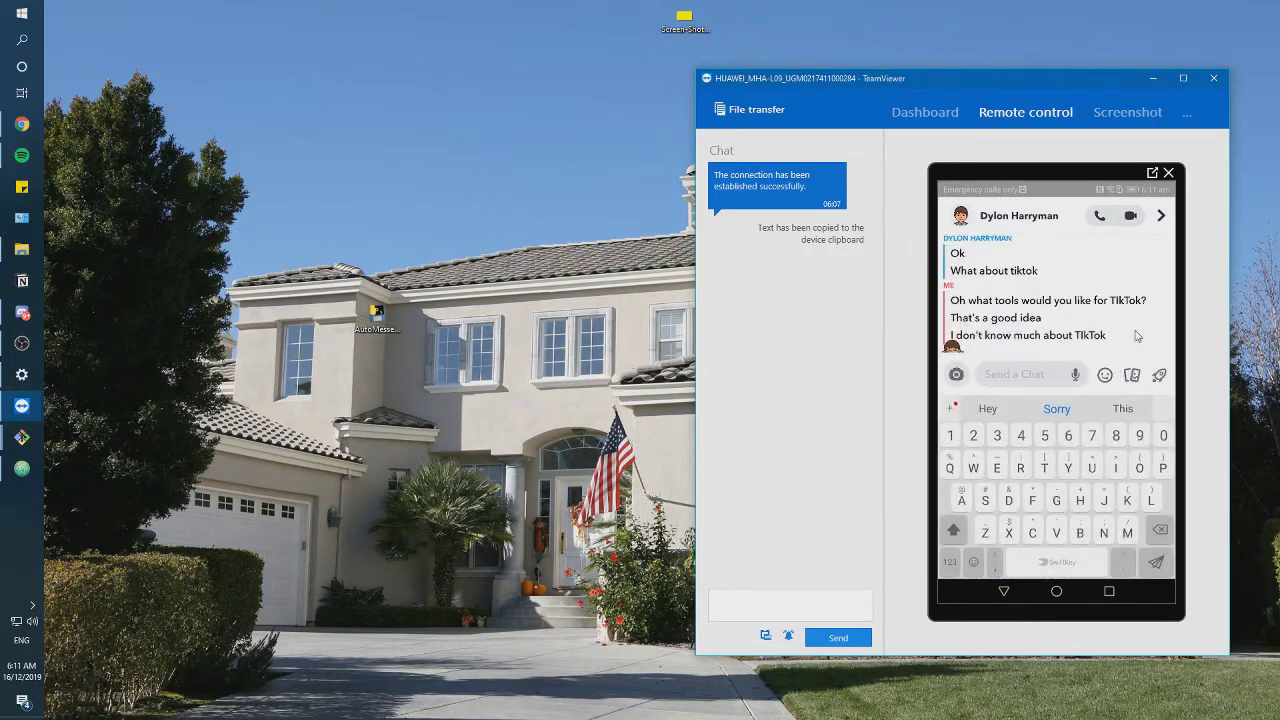
Leave the conversation and swipe the Snapchat chat list up to vania, JETPRONOS and Mory.
{"action": "scroll", "coordinate": [1137, 336], "scroll_direction": "up", "scroll_amount": 5}
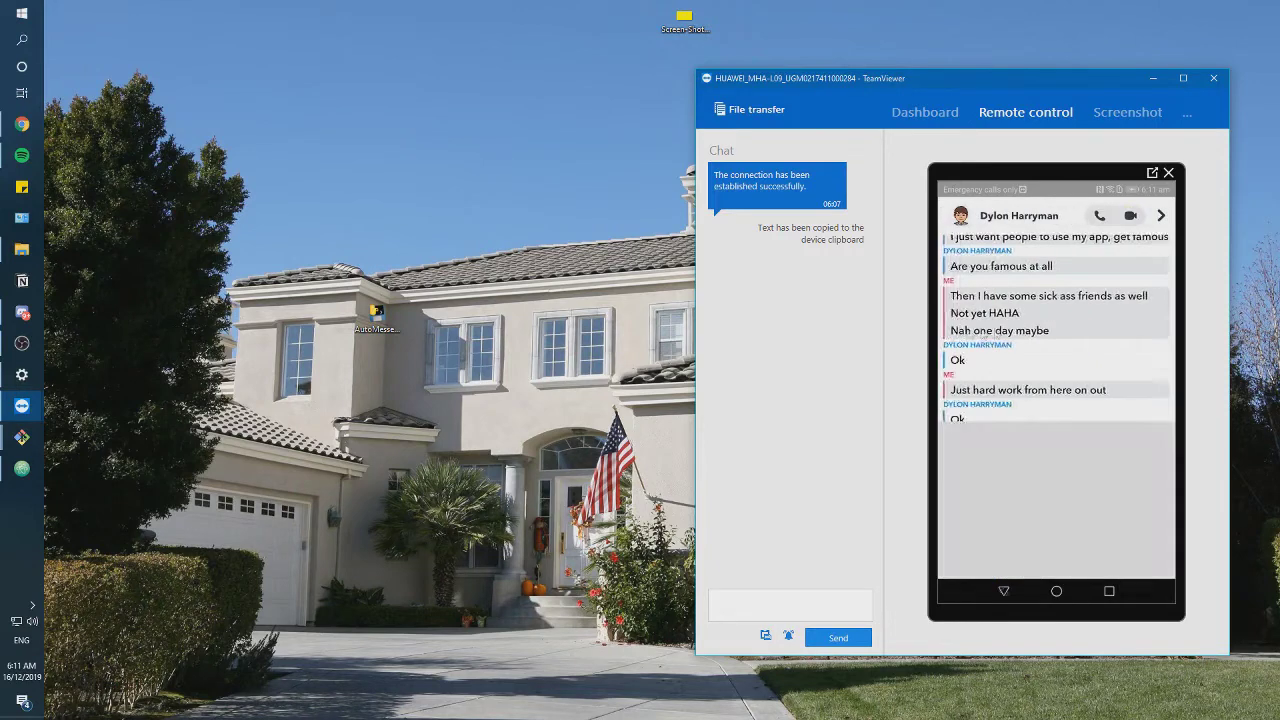
{"action": "left_click_drag", "start_coordinate": [983, 333], "coordinate": [1138, 308]}
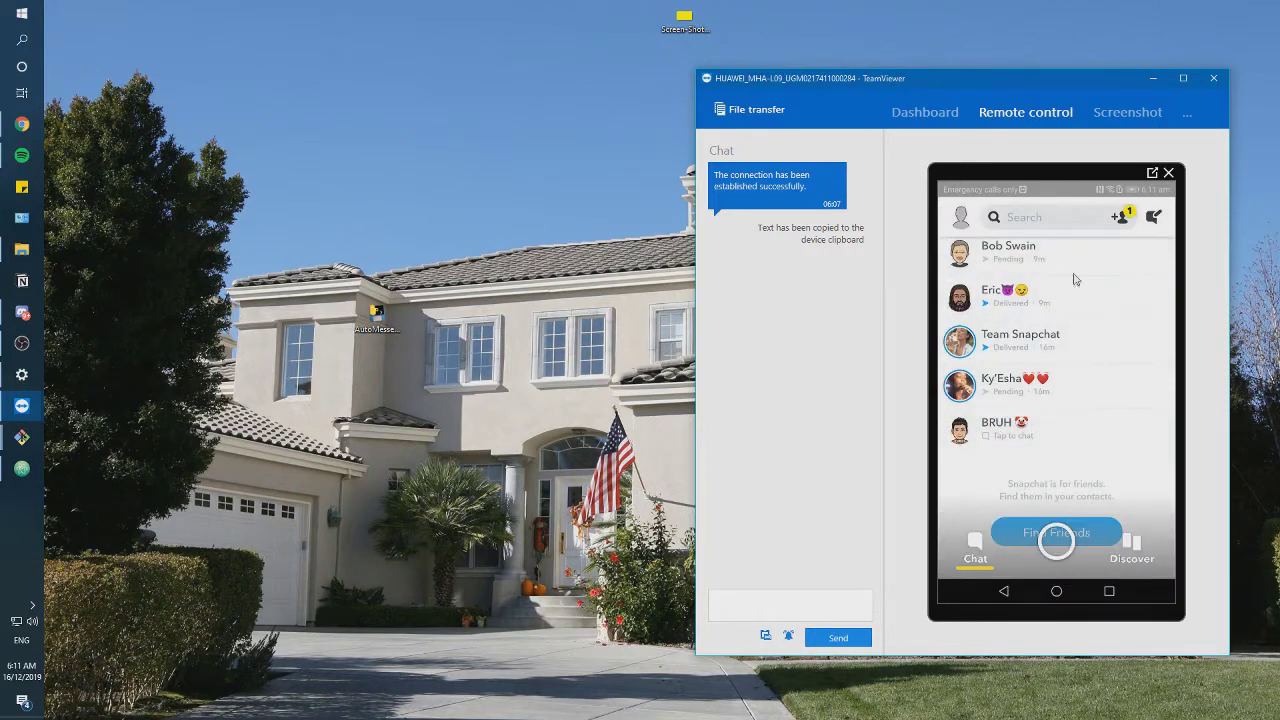
{"action": "left_click_drag", "start_coordinate": [1077, 280], "coordinate": [1081, 526]}
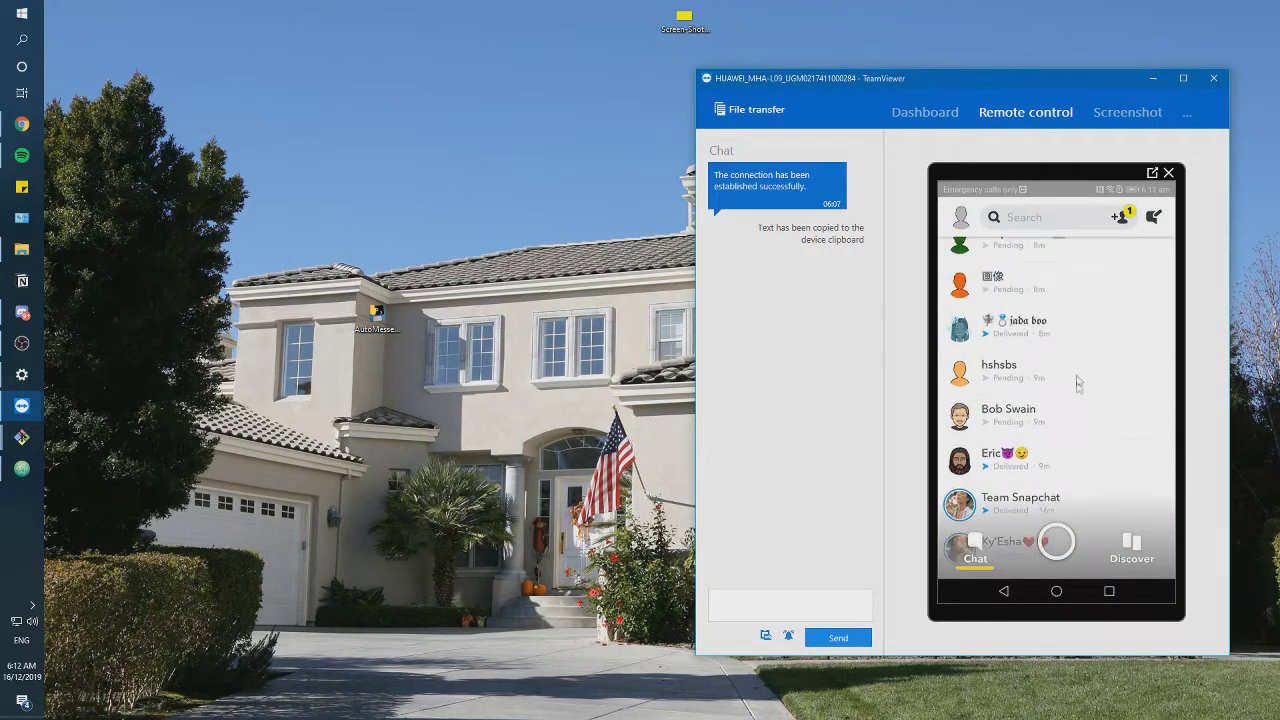
{"action": "left_click_drag", "start_coordinate": [1080, 385], "coordinate": [1096, 540]}
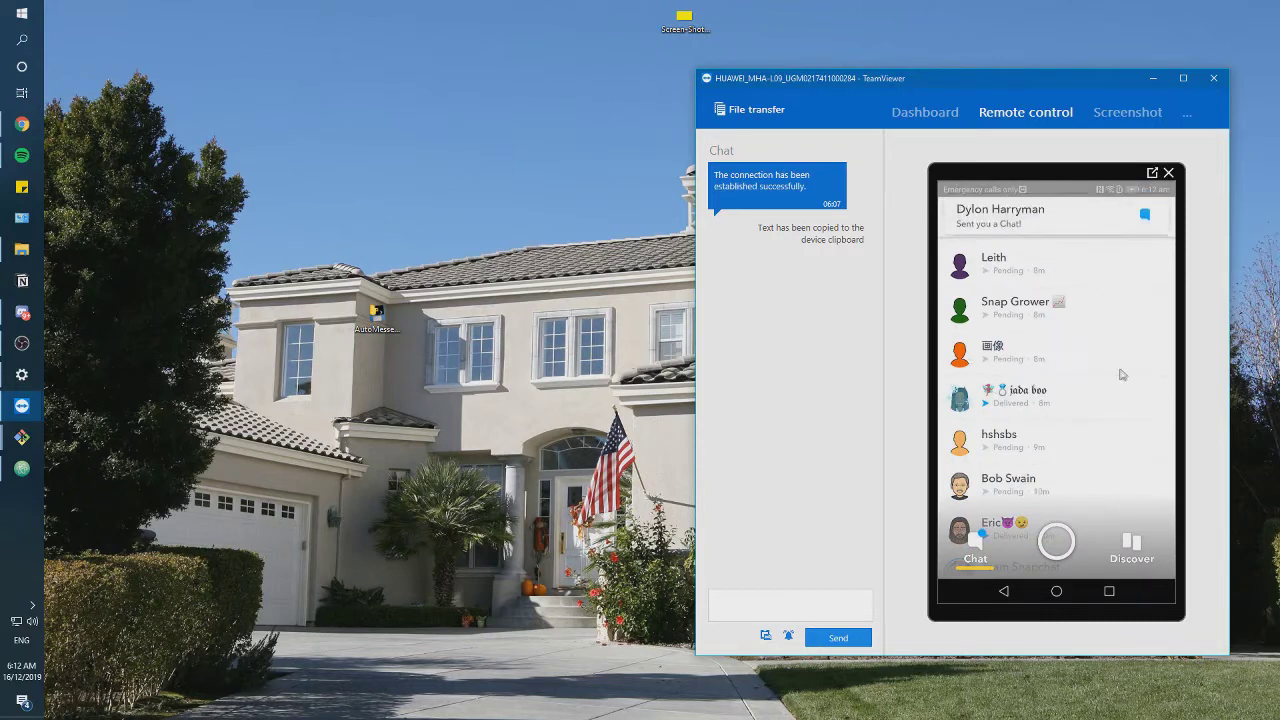
{"action": "left_click_drag", "start_coordinate": [1081, 399], "coordinate": [1078, 477]}
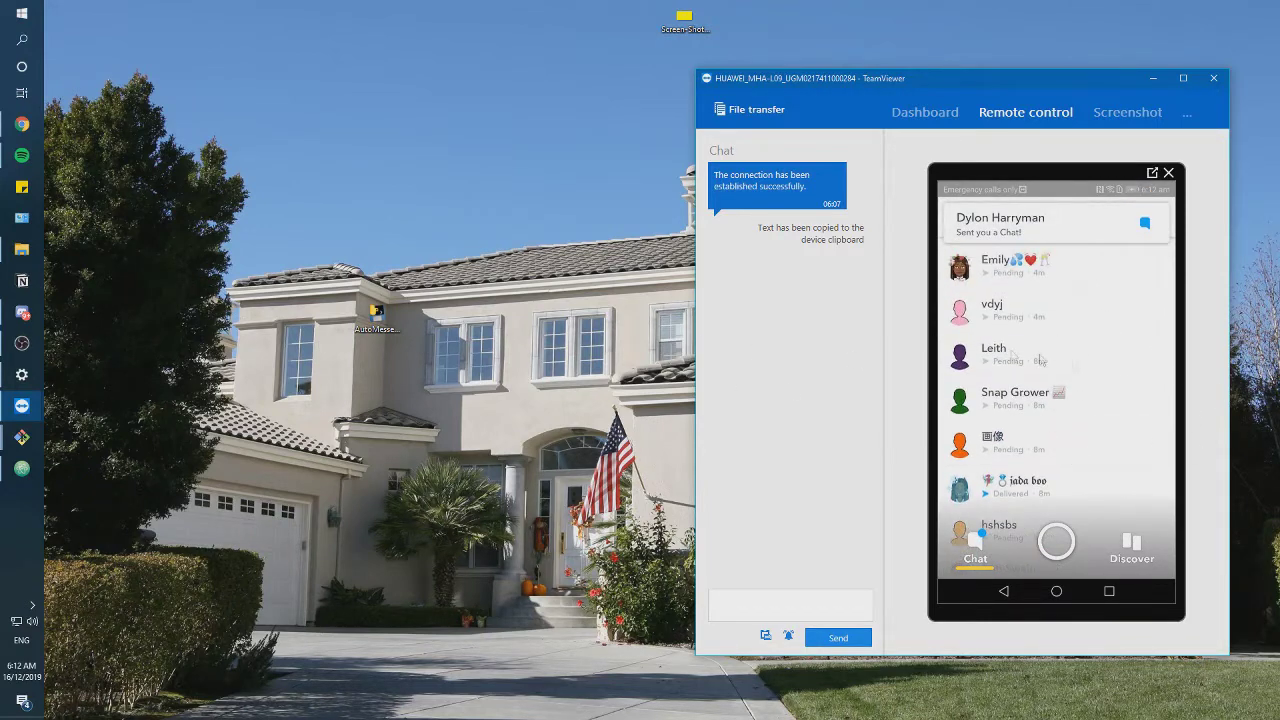
{"action": "left_click_drag", "start_coordinate": [1087, 465], "coordinate": [1094, 397]}
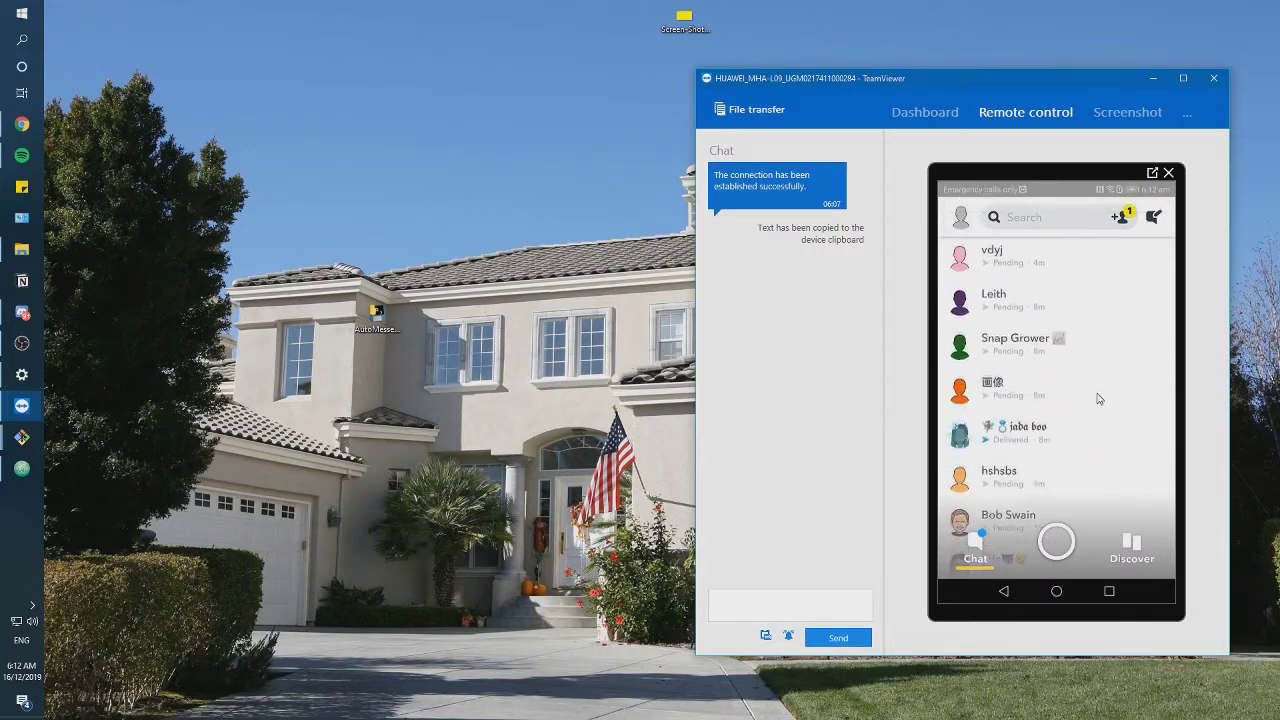
{"action": "left_click", "coordinate": [1060, 515]}
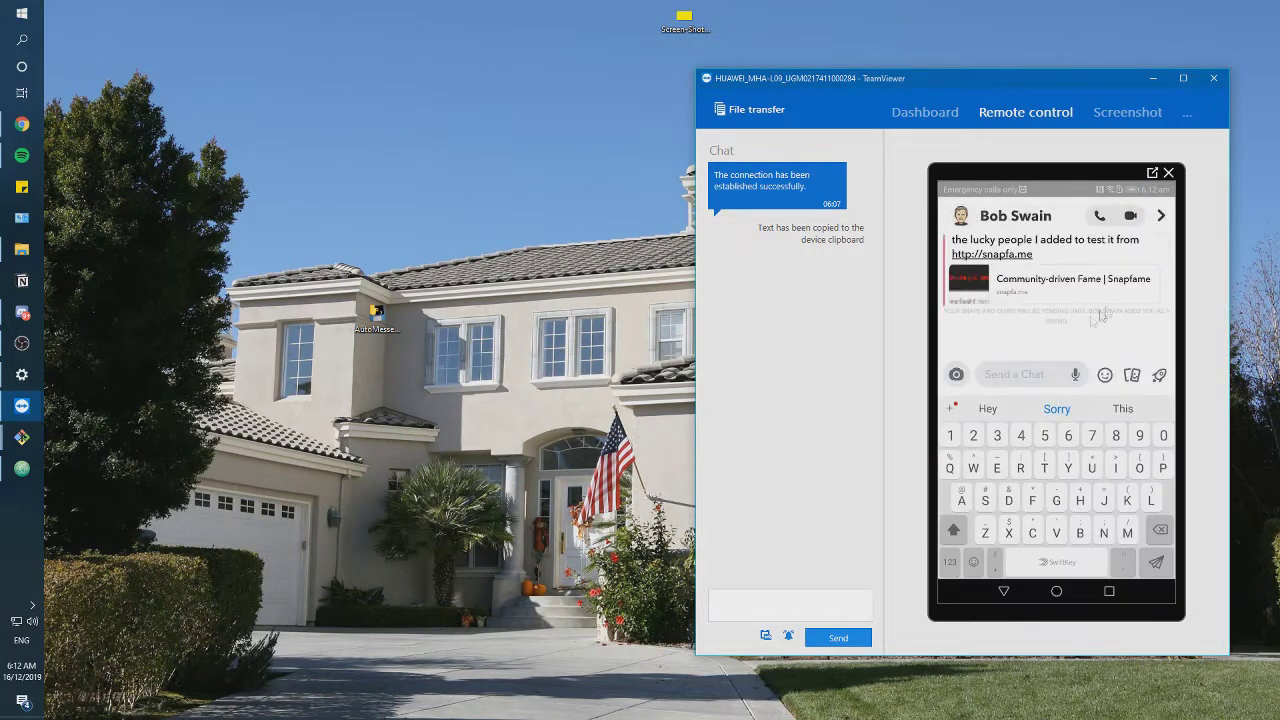
{"action": "mouse_move", "coordinate": [1130, 308]}
{"action": "left_mouse_down"}
{"action": "mouse_move", "coordinate": [1091, 394]}
{"action": "mouse_move", "coordinate": [1101, 470]}
{"action": "mouse_move", "coordinate": [1100, 250]}
{"action": "mouse_move", "coordinate": [1077, 491]}
{"action": "left_mouse_up"}
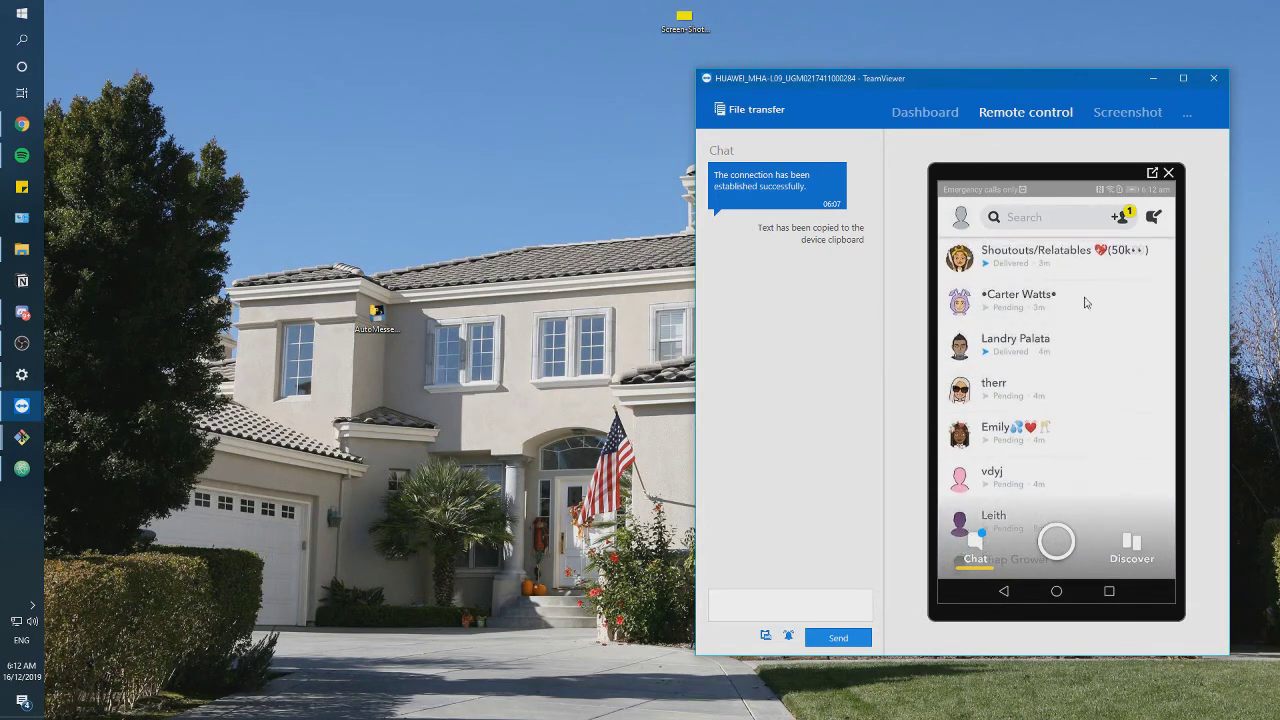
{"action": "left_click_drag", "start_coordinate": [1086, 300], "coordinate": [1071, 486]}
{"action": "mouse_move", "coordinate": [1080, 353]}
{"action": "left_mouse_down"}
{"action": "mouse_move", "coordinate": [1070, 448]}
{"action": "mouse_move", "coordinate": [1077, 350]}
{"action": "mouse_move", "coordinate": [1087, 367]}
{"action": "left_mouse_up"}
Relaunch AutoMessenger.exe beside the phone, keep the default message, and start the mover.
{"action": "double_click", "coordinate": [378, 314]}
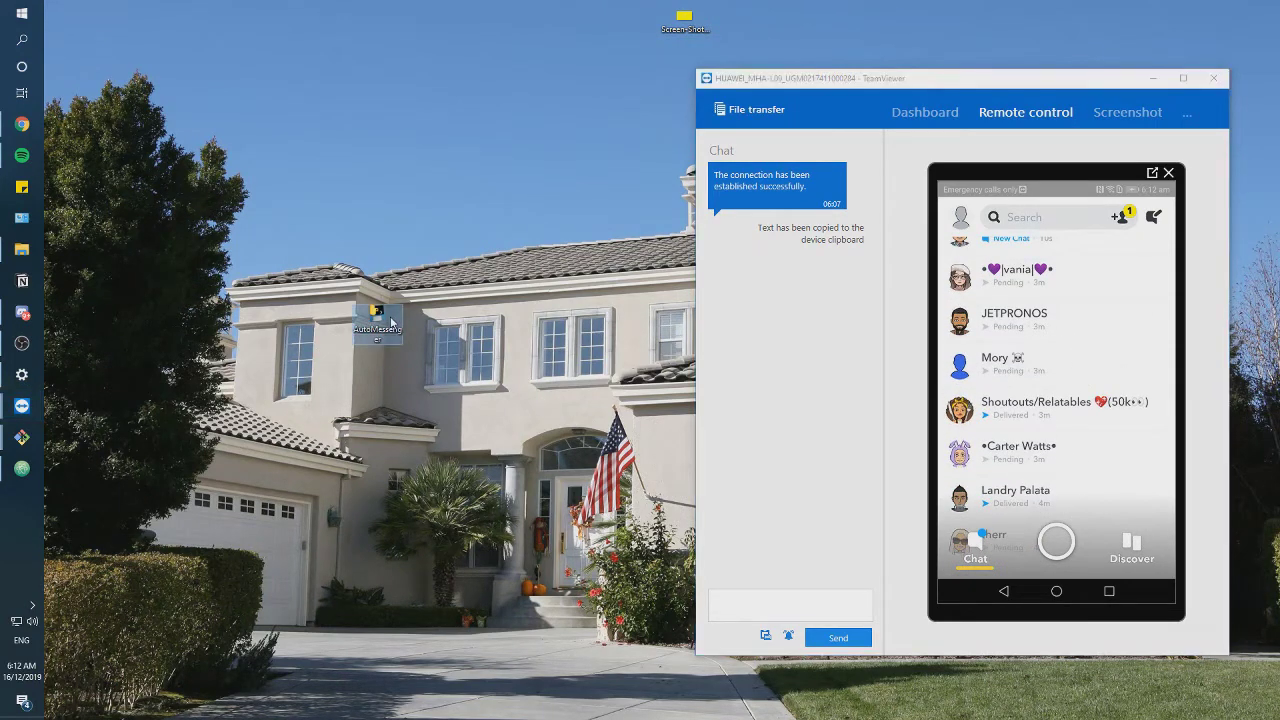
{"action": "left_click_drag", "start_coordinate": [414, 55], "coordinate": [421, 96]}
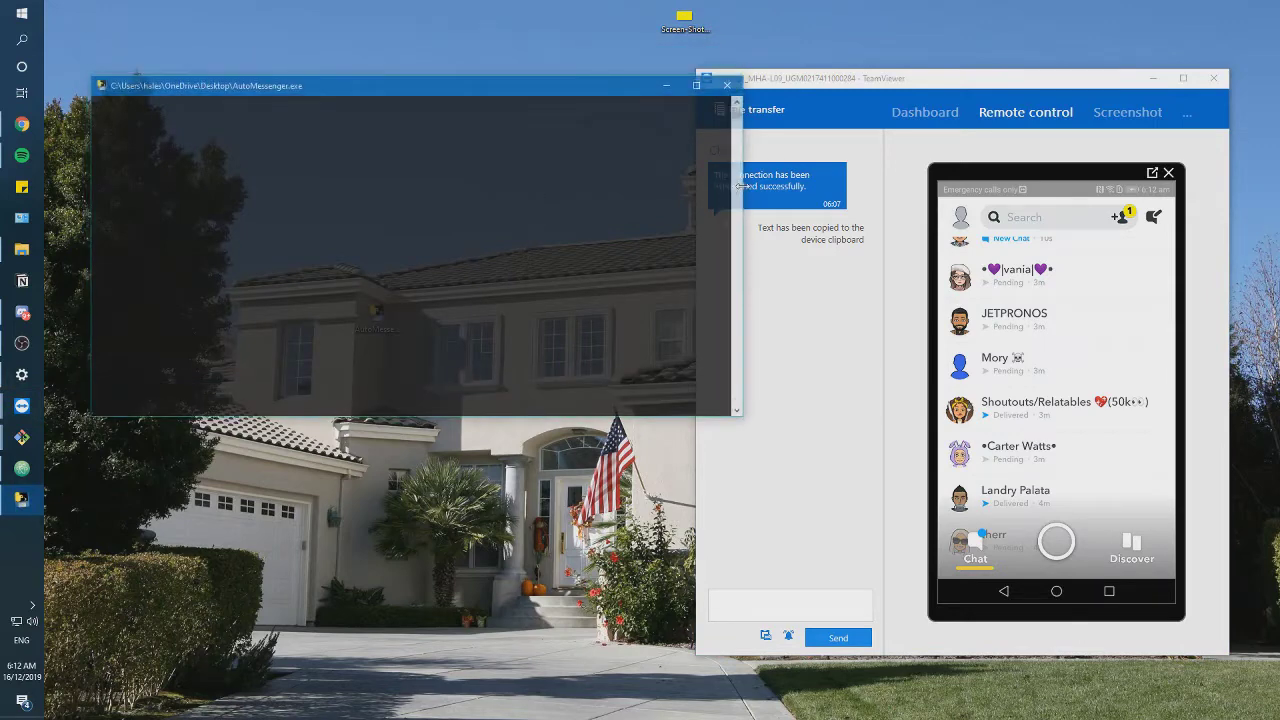
{"action": "left_click_drag", "start_coordinate": [741, 186], "coordinate": [590, 218]}
{"action": "left_click_drag", "start_coordinate": [436, 94], "coordinate": [474, 168]}
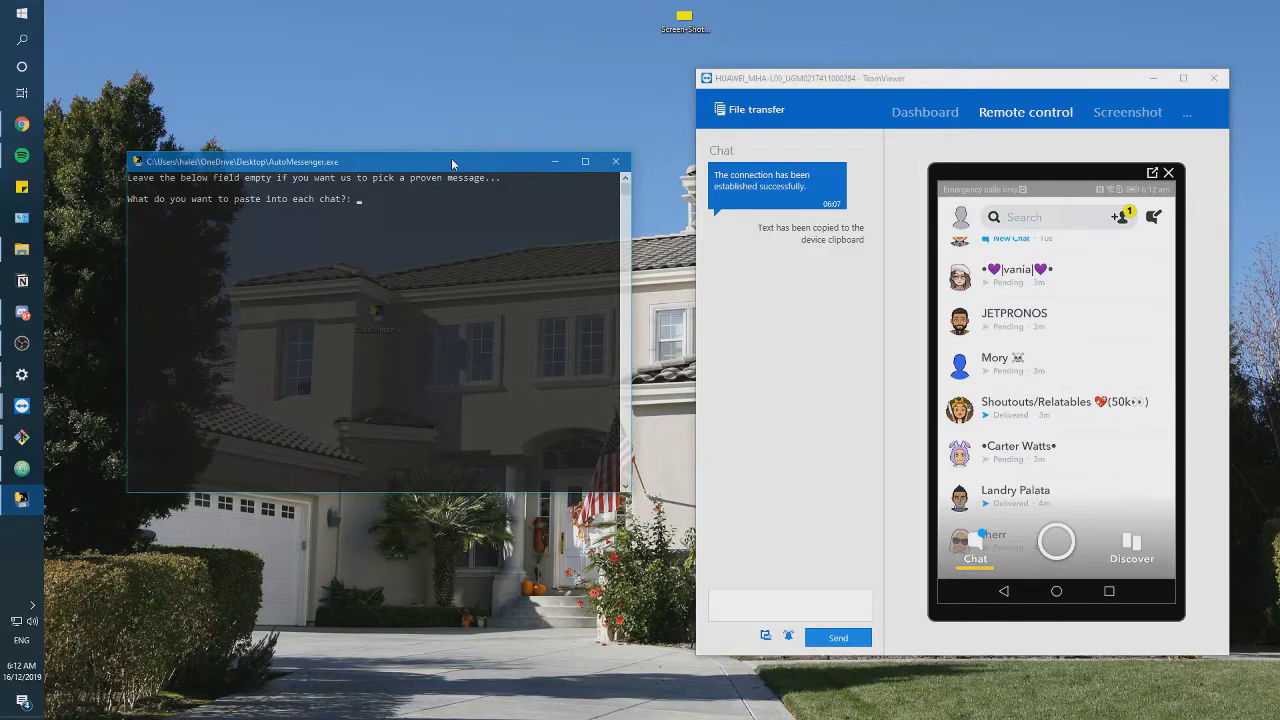
{"action": "key", "text": "Return"}
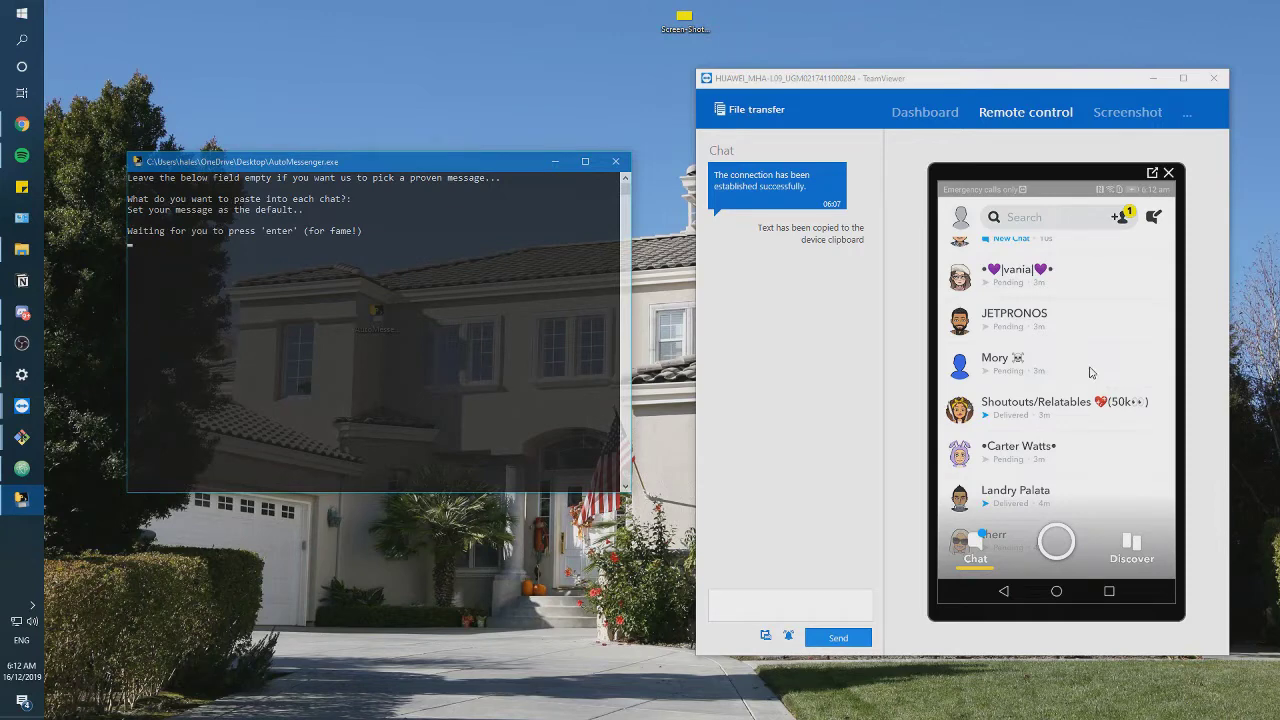
{"action": "key", "text": "Return"}
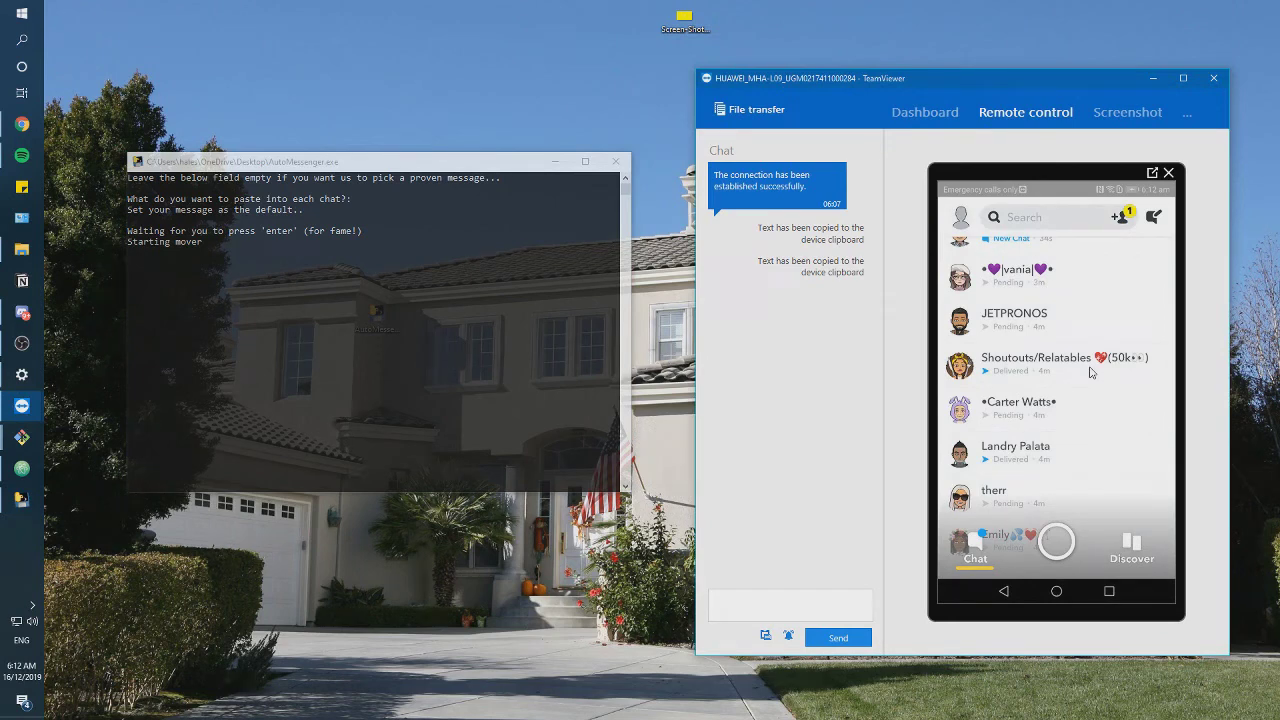
Step through the first few Snapchat chats, returning to the list.
{"action": "left_click", "coordinate": [1090, 372]}
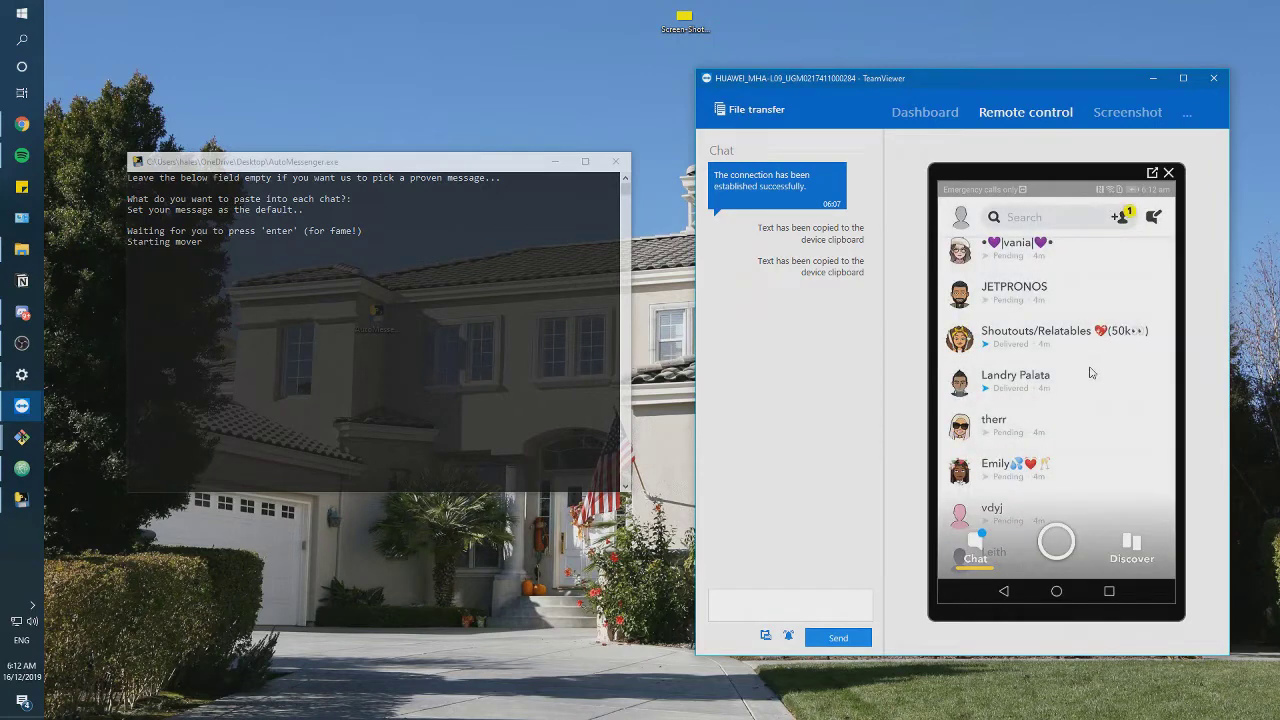
{"action": "left_click_drag", "start_coordinate": [1090, 372], "coordinate": [1093, 300]}
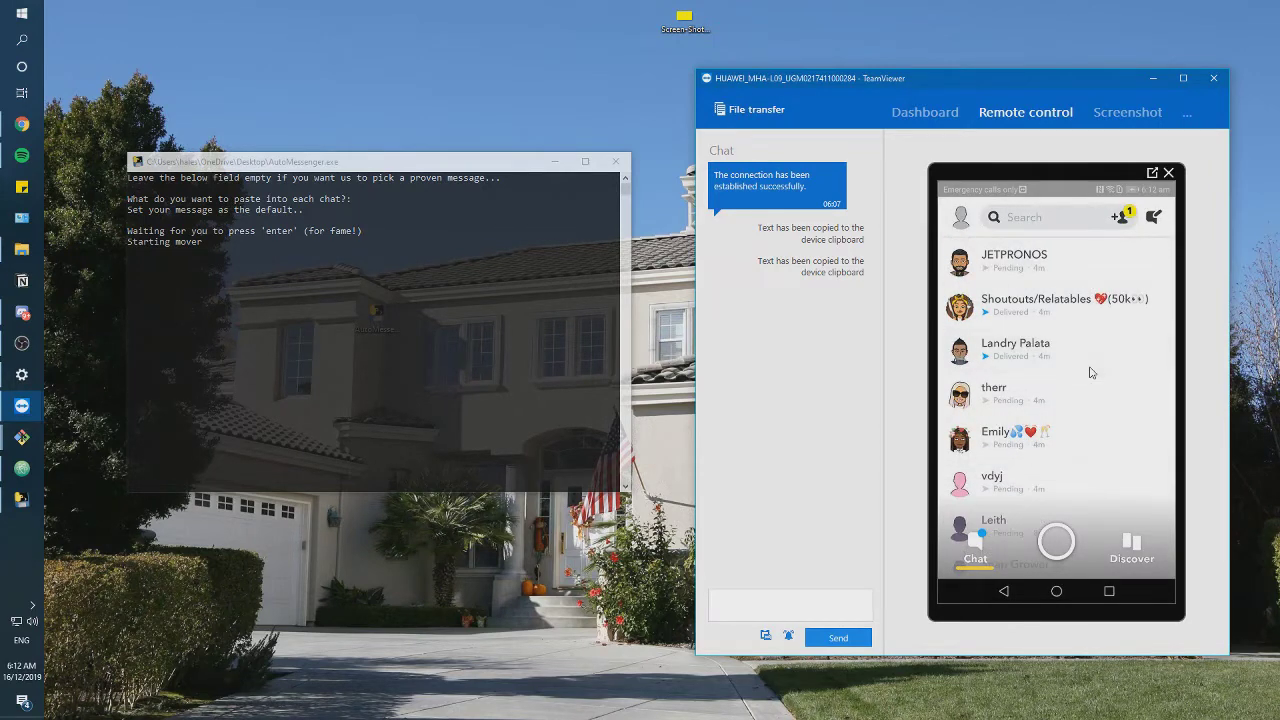
{"action": "left_click", "coordinate": [1092, 345]}
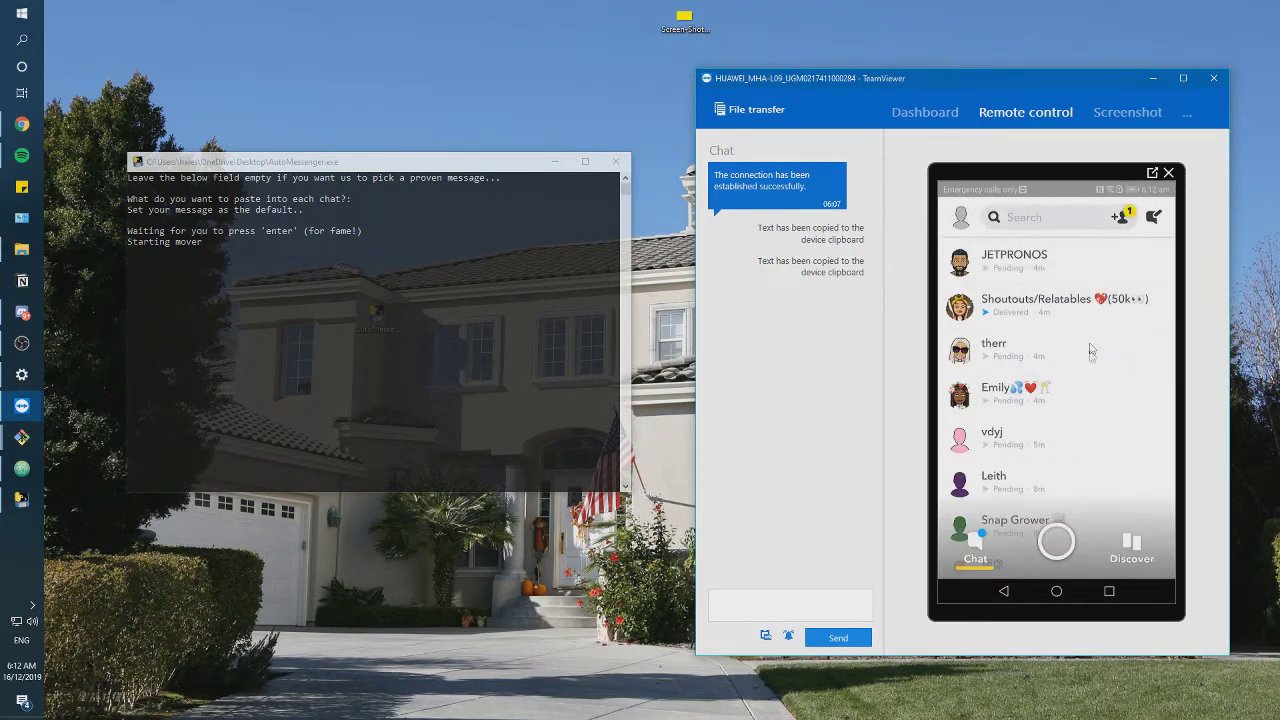
{"action": "left_click_drag", "start_coordinate": [1092, 372], "coordinate": [1093, 305]}
{"action": "left_click", "coordinate": [1092, 372]}
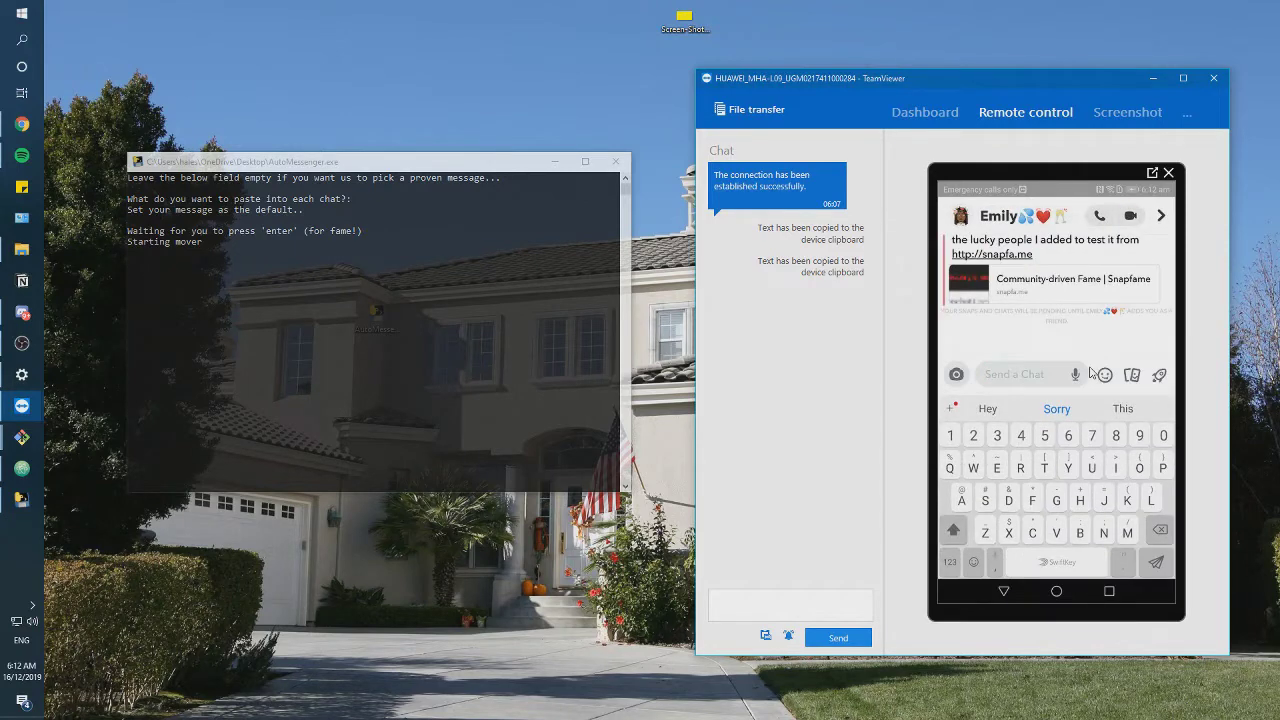
{"action": "left_click_drag", "start_coordinate": [1091, 372], "coordinate": [957, 373]}
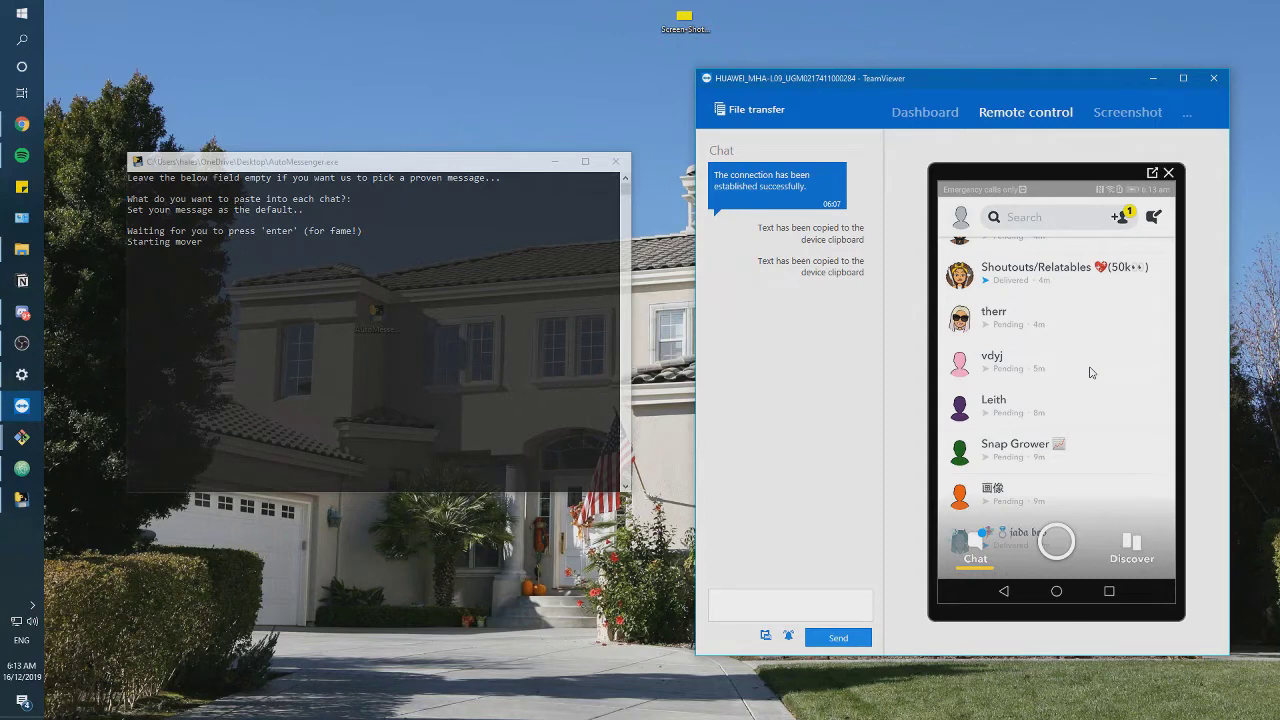
{"action": "left_click_drag", "start_coordinate": [1092, 372], "coordinate": [1090, 322]}
Paste and send the snapfa.me spam message into three successive chats.
{"action": "left_click", "coordinate": [1092, 370]}
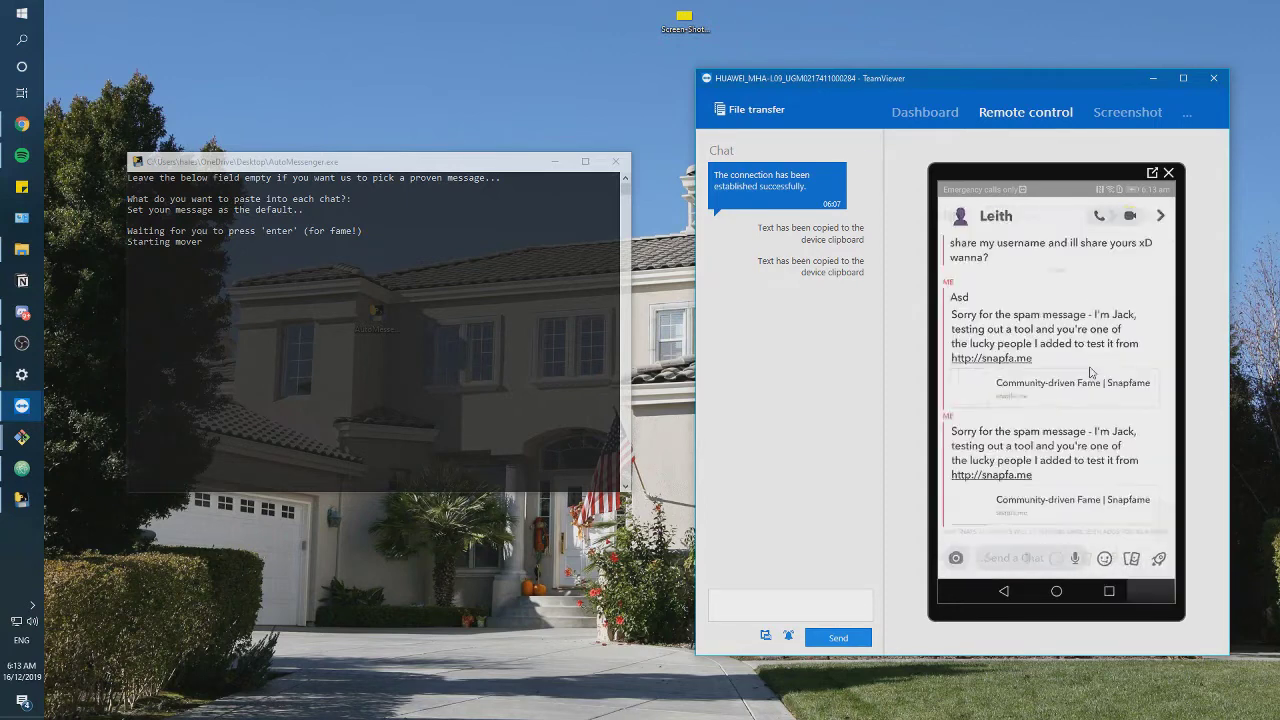
{"action": "type", "text": "Sorry for the spam message - I'm Jack, testing out a tool and you're one of the lucky people I added to test it from http://snapfa.me"}
{"action": "key", "text": "Return"}
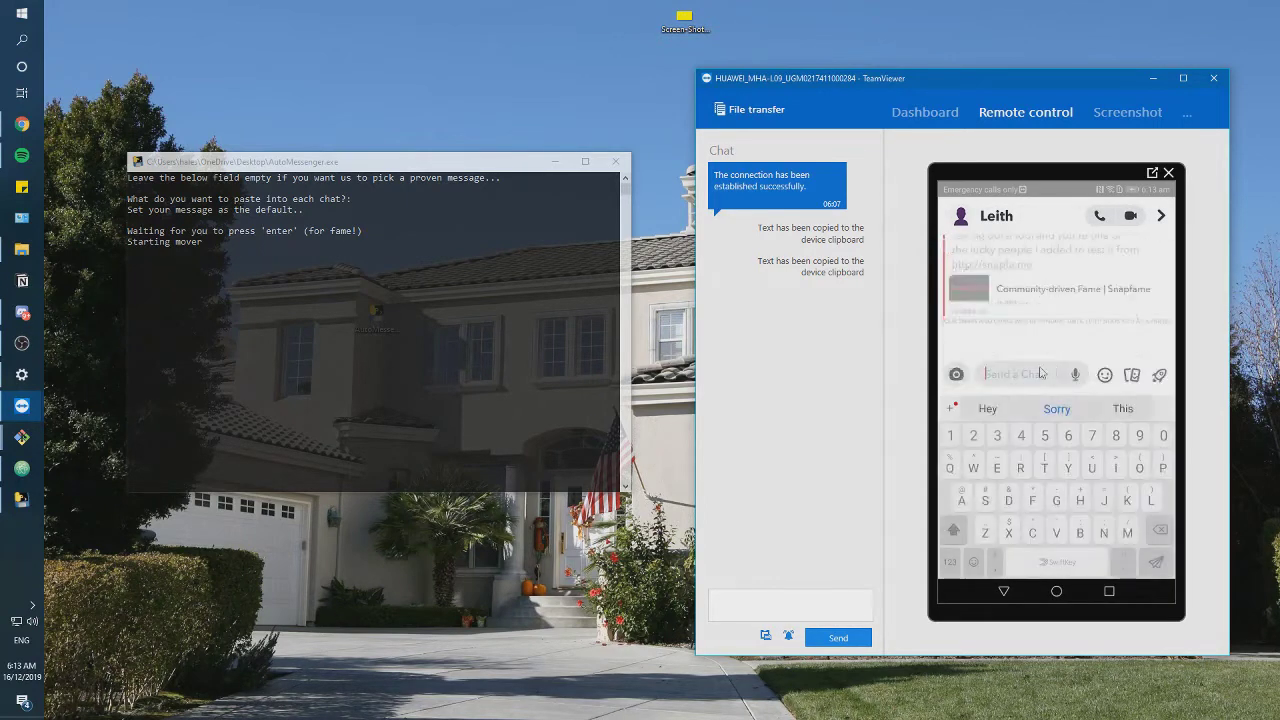
{"action": "left_click_drag", "start_coordinate": [1091, 372], "coordinate": [957, 373]}
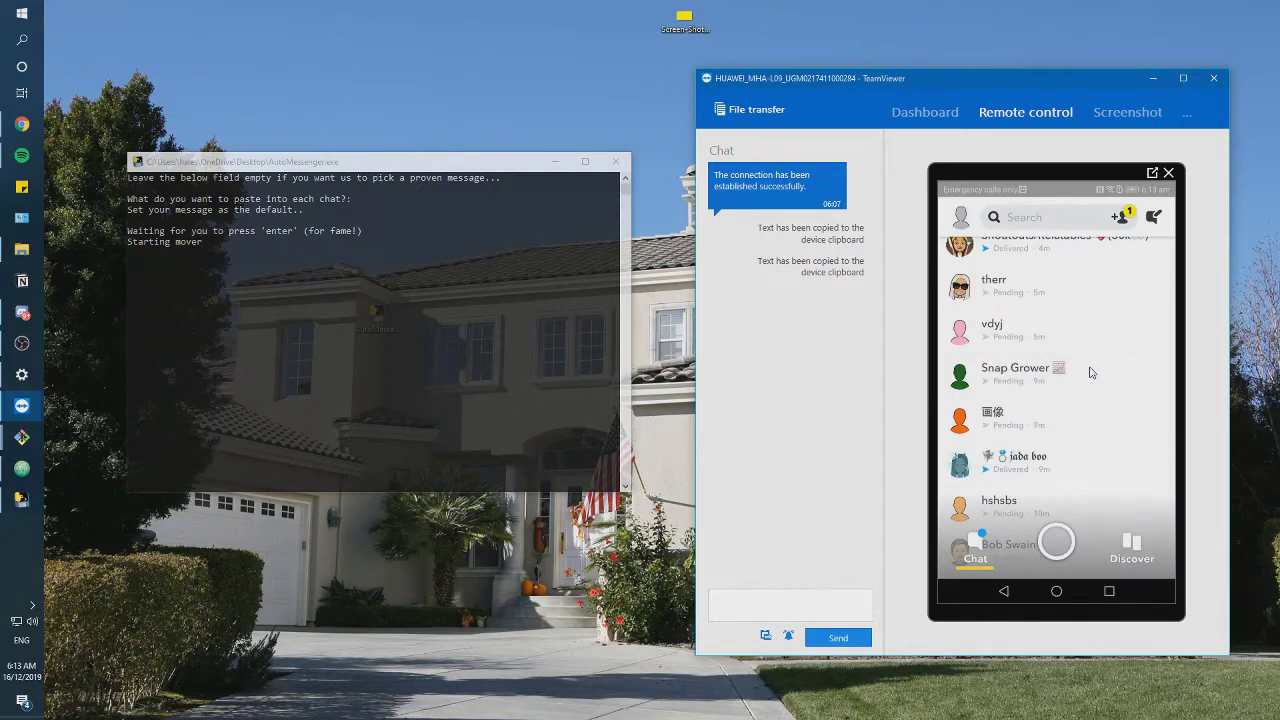
{"action": "left_click_drag", "start_coordinate": [1092, 372], "coordinate": [1092, 297]}
{"action": "left_click", "coordinate": [1091, 372]}
{"action": "key", "text": "ctrl+v"}
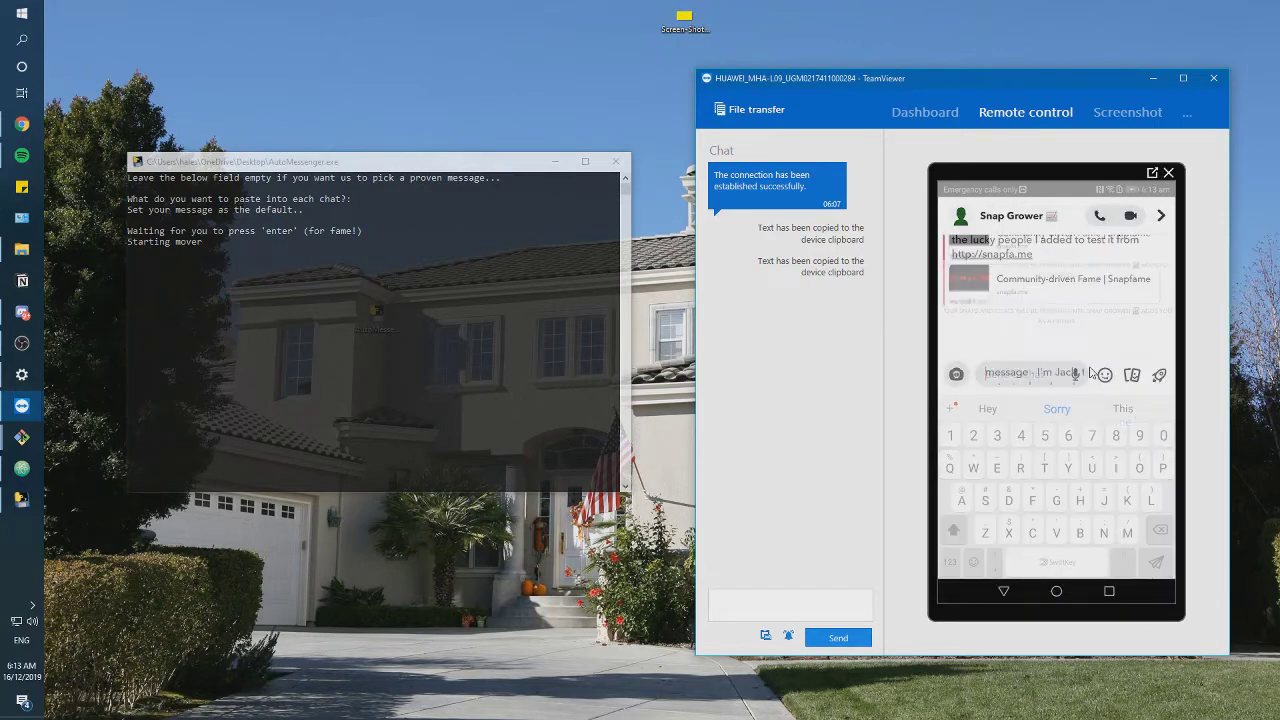
{"action": "key", "text": "Return"}
{"action": "left_click_drag", "start_coordinate": [1091, 372], "coordinate": [957, 373]}
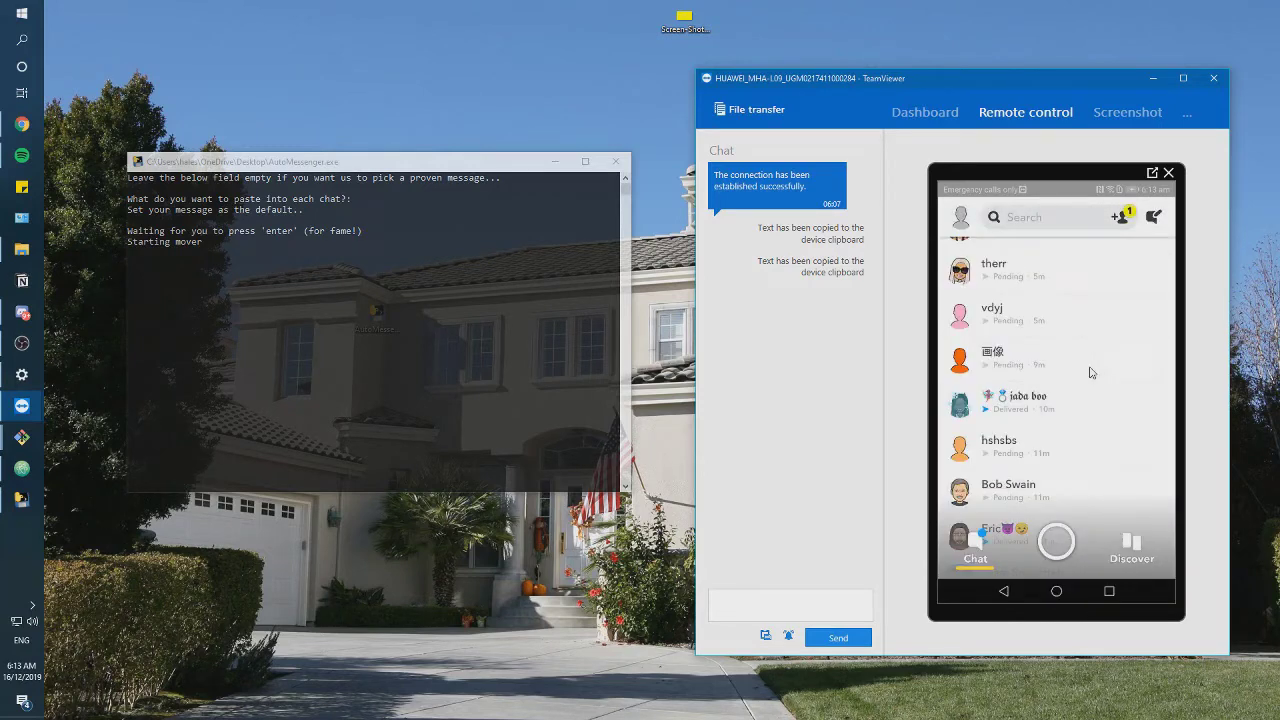
{"action": "left_click_drag", "start_coordinate": [1092, 372], "coordinate": [1092, 300]}
{"action": "left_click", "coordinate": [1091, 372]}
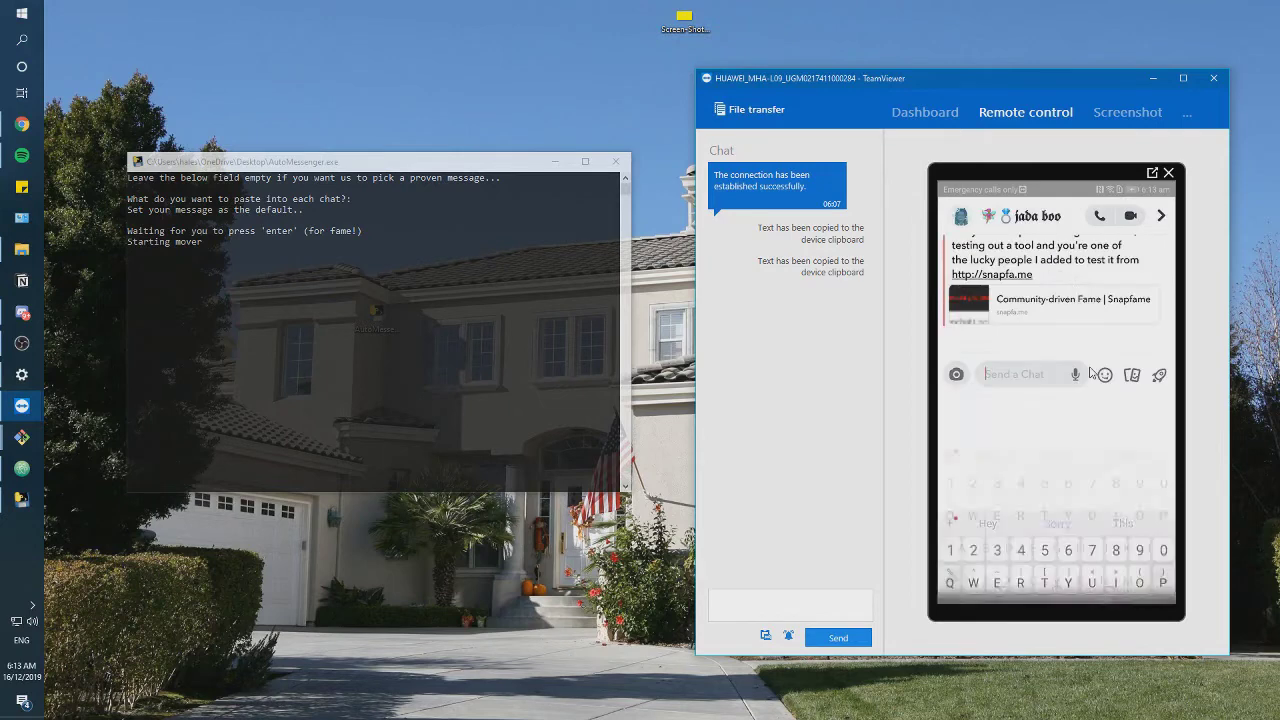
{"action": "key", "text": "ctrl+v"}
{"action": "key", "text": "Return"}
{"action": "left_click_drag", "start_coordinate": [1091, 372], "coordinate": [956, 372]}
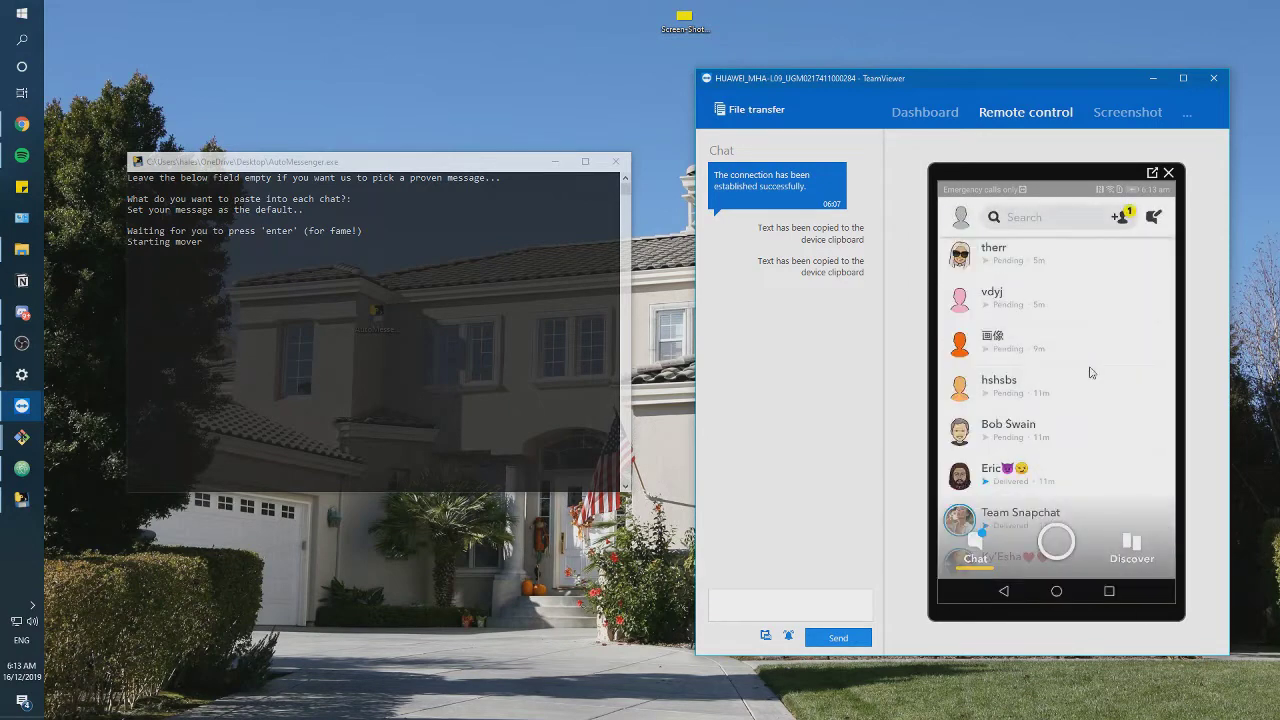
Spam the next three chats the same way, swiping back to the list after each.
{"action": "left_click", "coordinate": [1091, 372]}
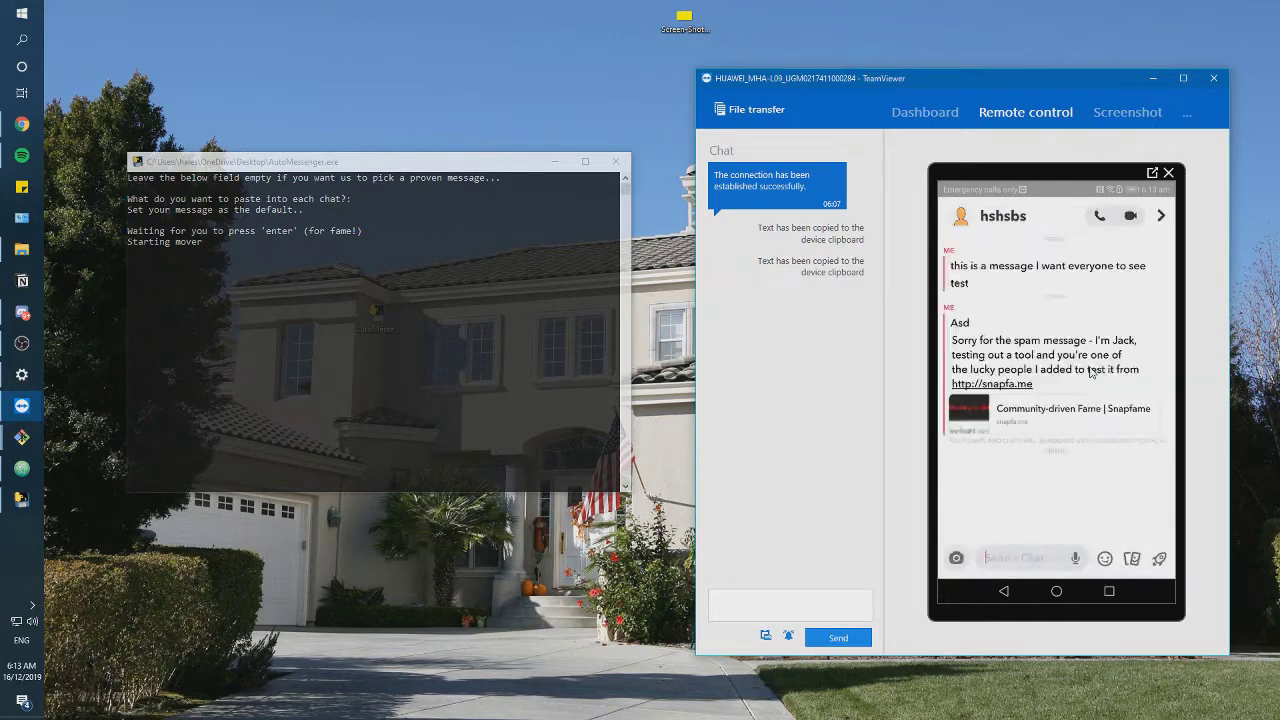
{"action": "key", "text": "ctrl+v"}
{"action": "key", "text": "Return"}
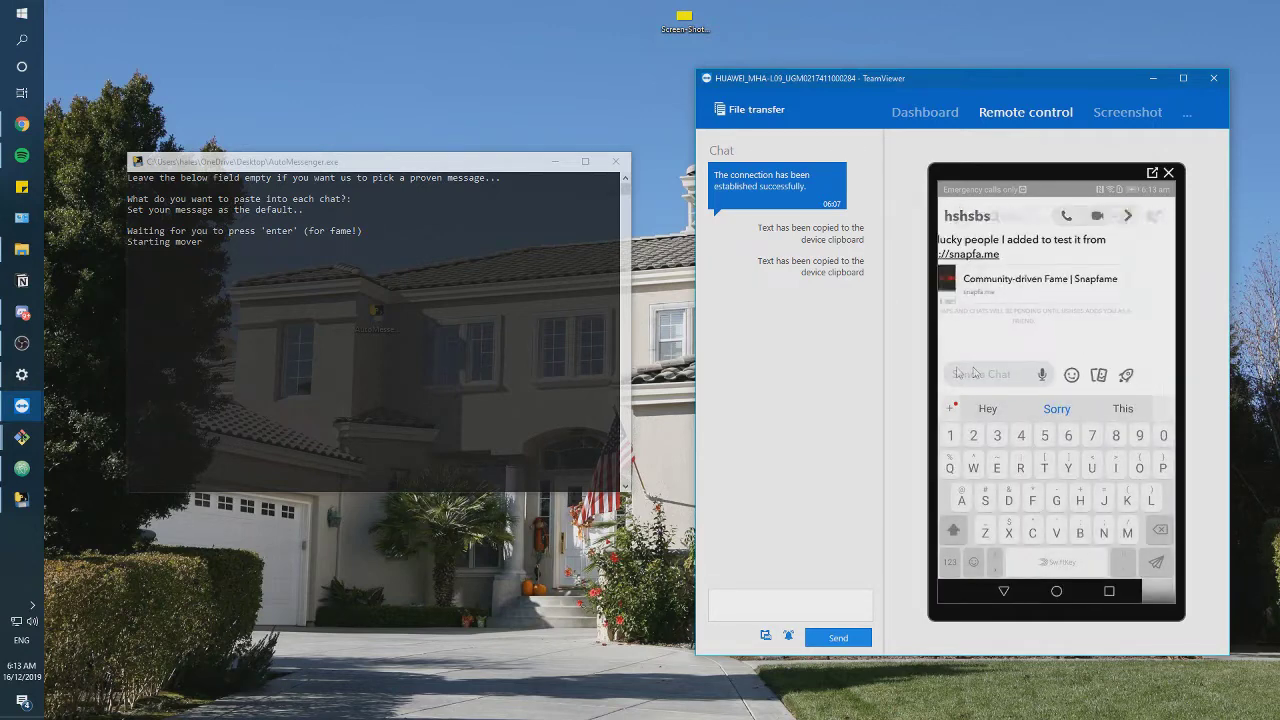
{"action": "left_click_drag", "start_coordinate": [1091, 372], "coordinate": [956, 372]}
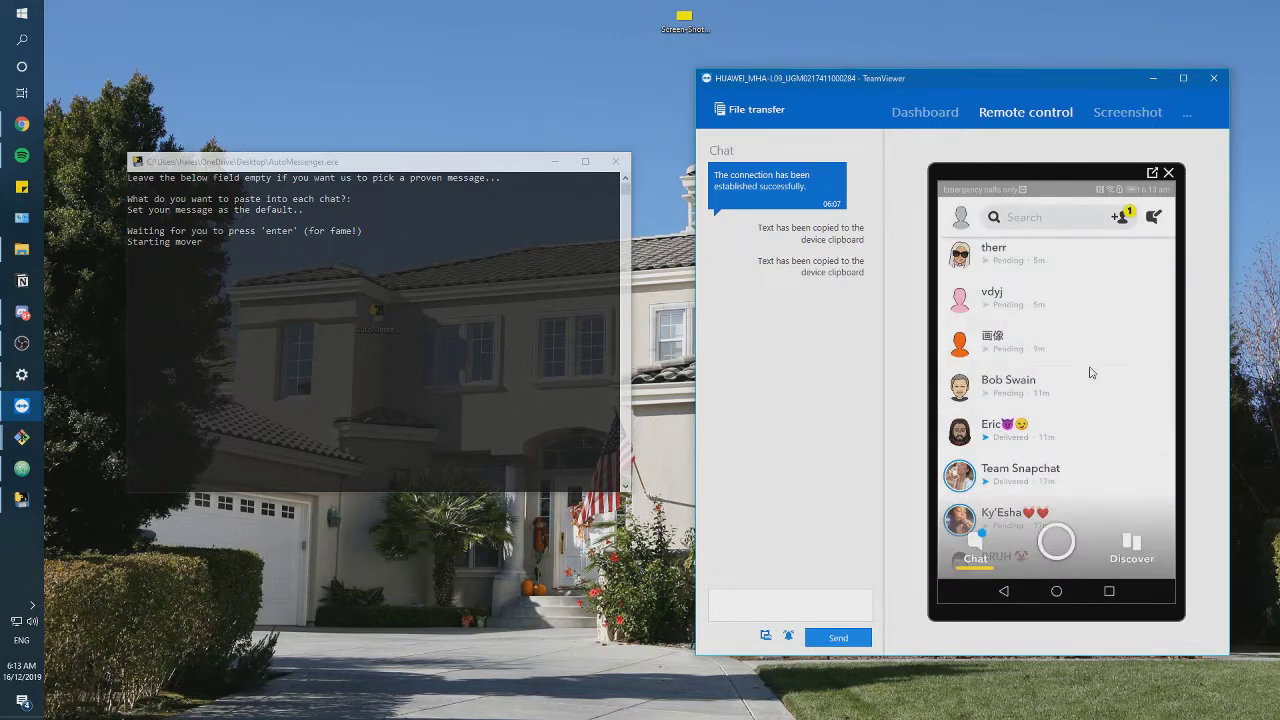
{"action": "left_click", "coordinate": [1091, 372]}
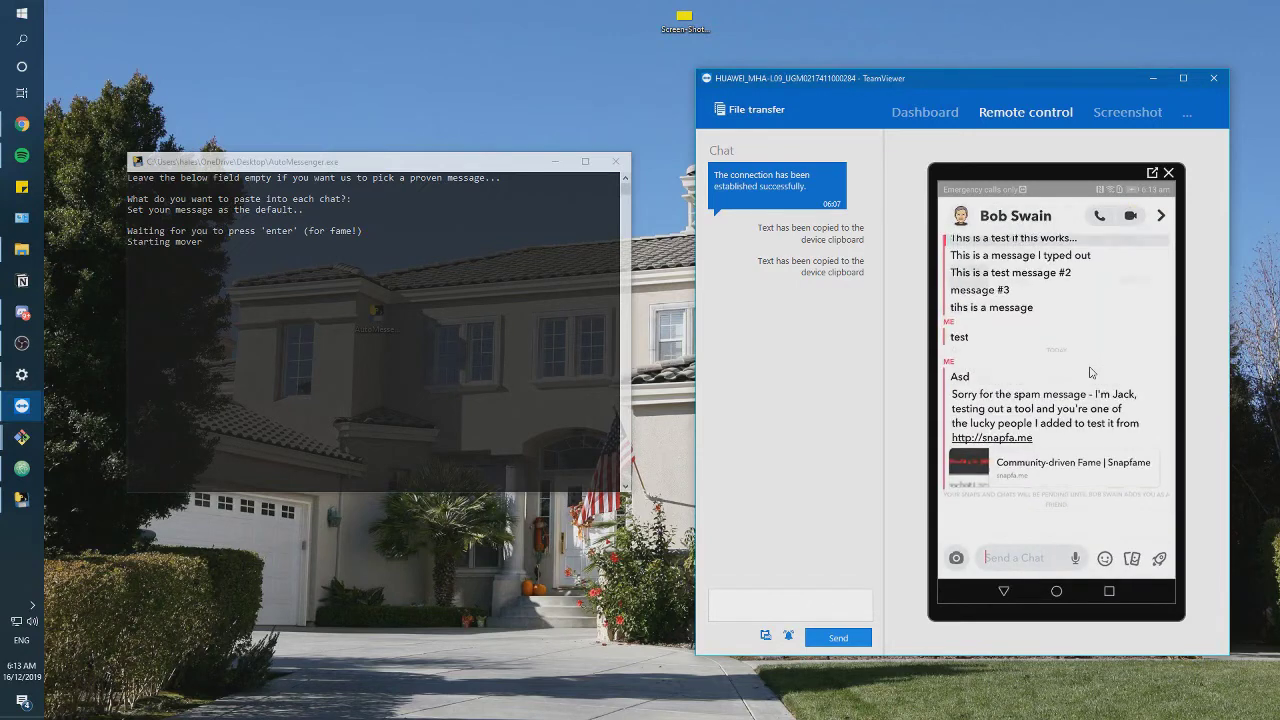
{"action": "key", "text": "ctrl+v"}
{"action": "key", "text": "Return"}
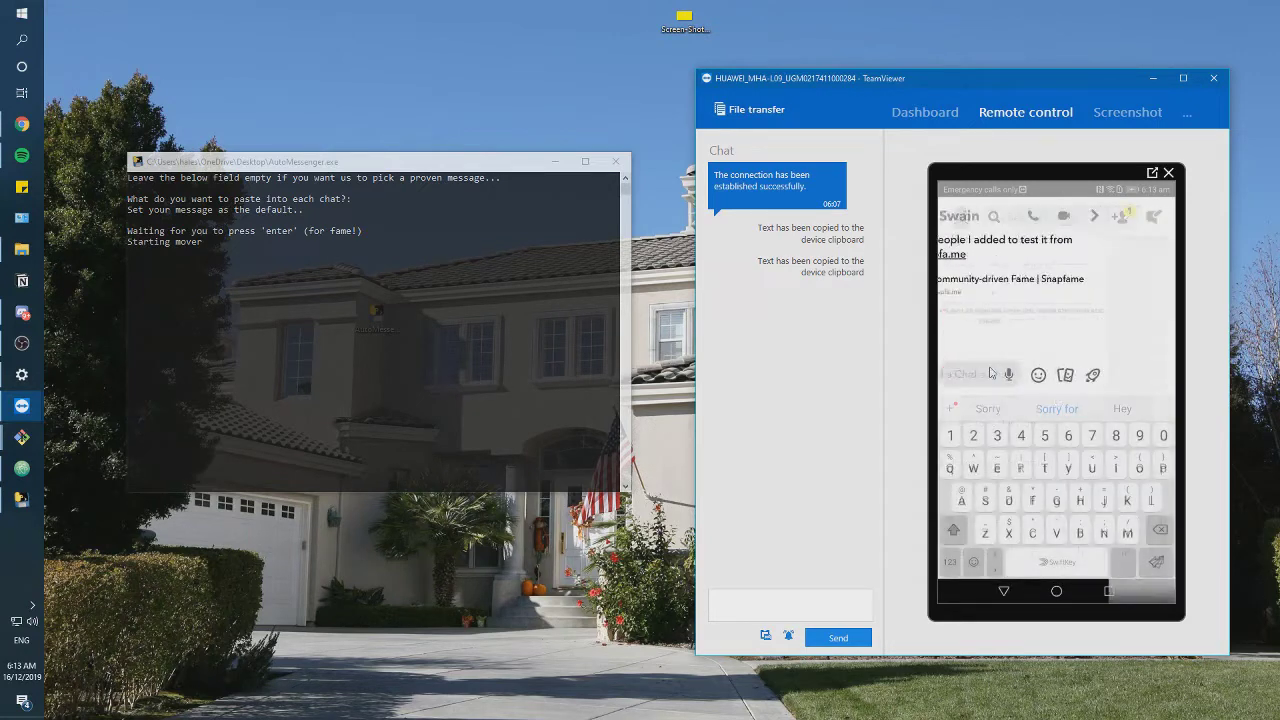
{"action": "left_click_drag", "start_coordinate": [1091, 372], "coordinate": [956, 372]}
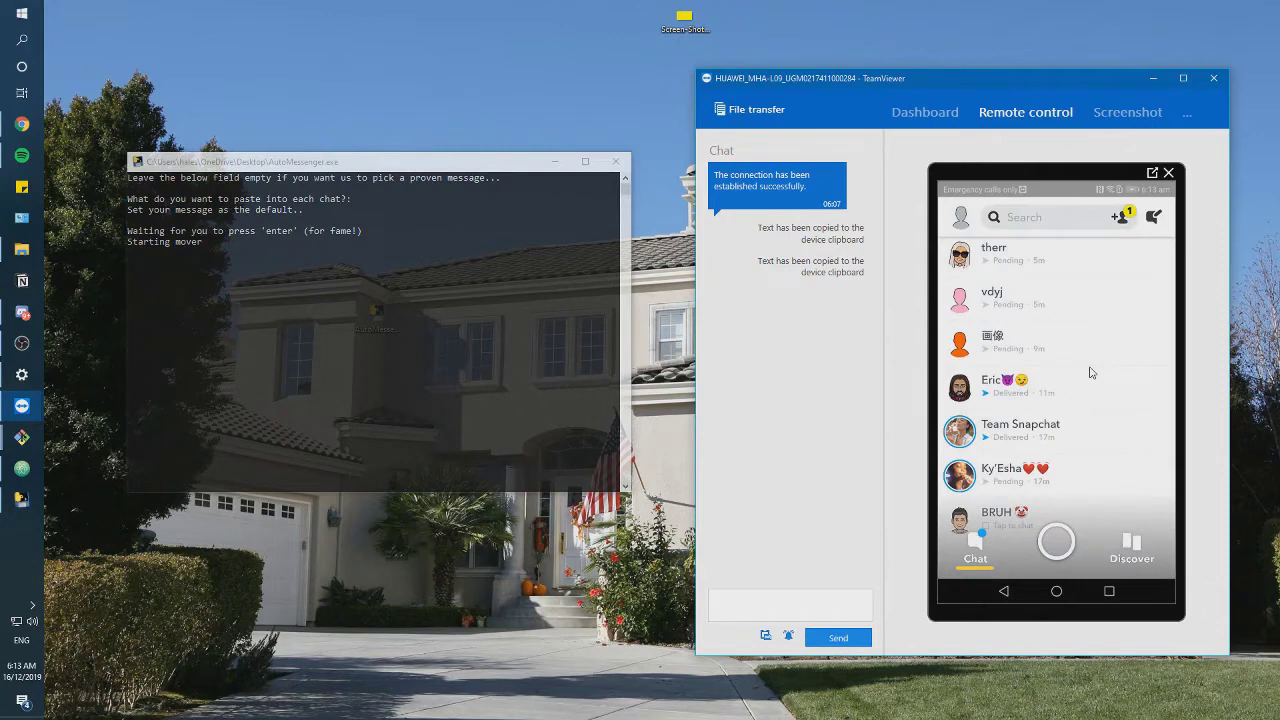
{"action": "left_click", "coordinate": [1091, 372]}
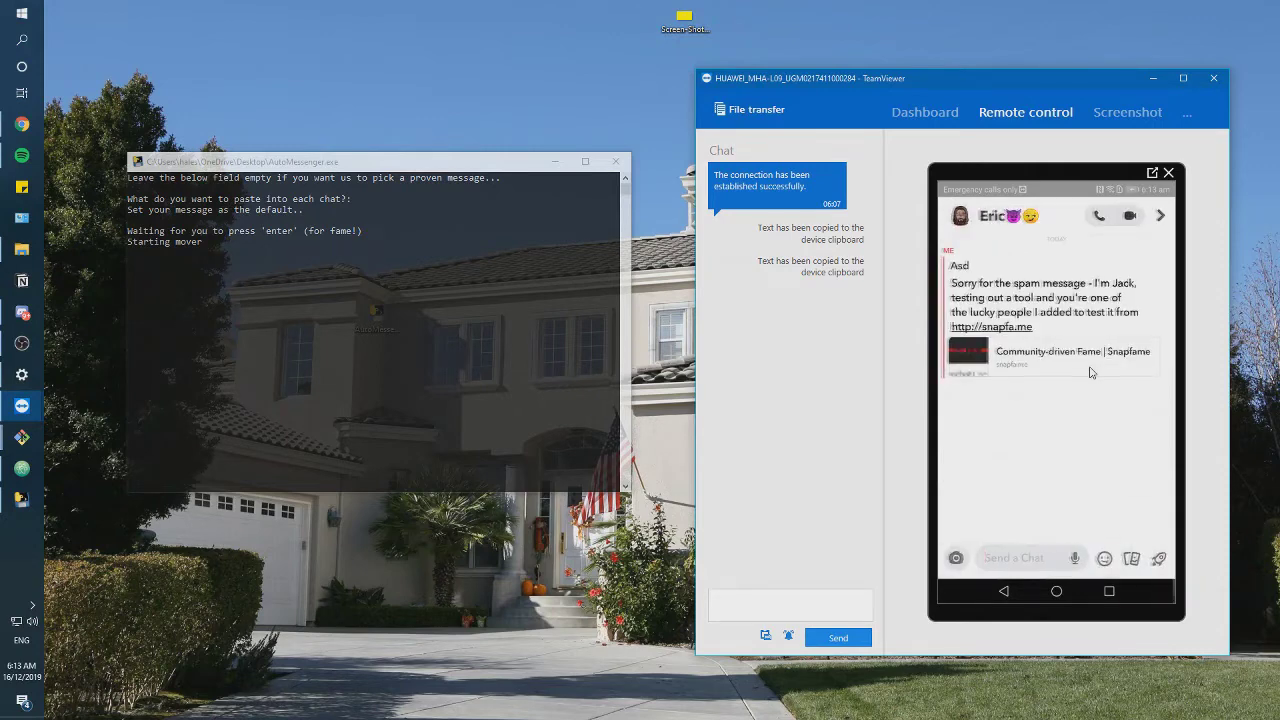
{"action": "key", "text": "ctrl+v"}
{"action": "key", "text": "Return"}
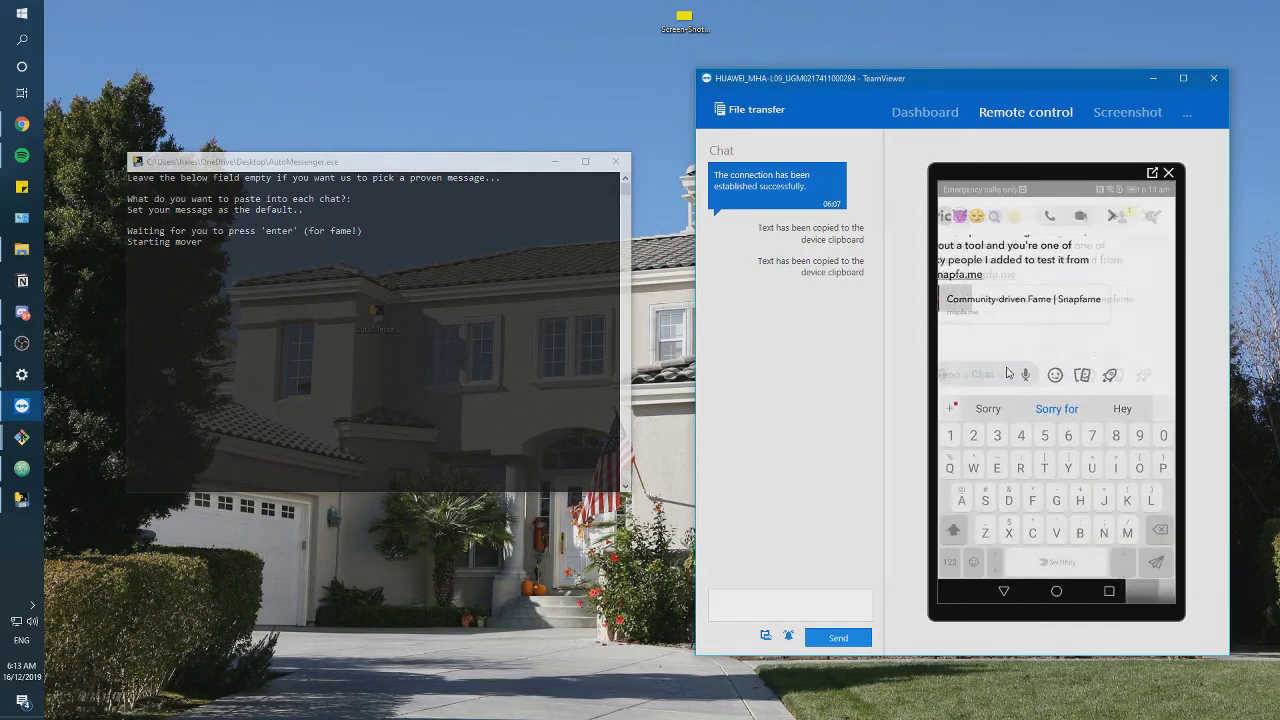
{"action": "left_click_drag", "start_coordinate": [1091, 372], "coordinate": [956, 372]}
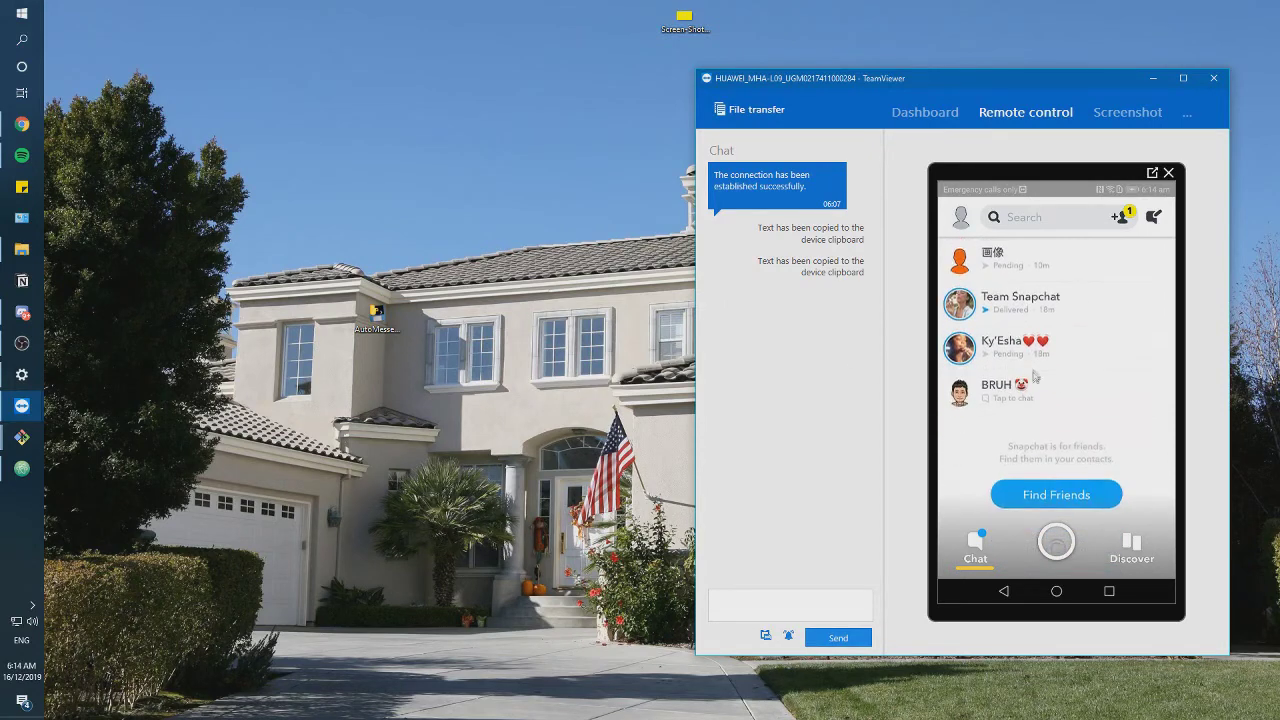
Scroll the Snapchat chat list back up to Shoutouts/Relatables above the pending chats.
{"action": "scroll", "coordinate": [1043, 345], "scroll_direction": "down", "scroll_amount": 2}
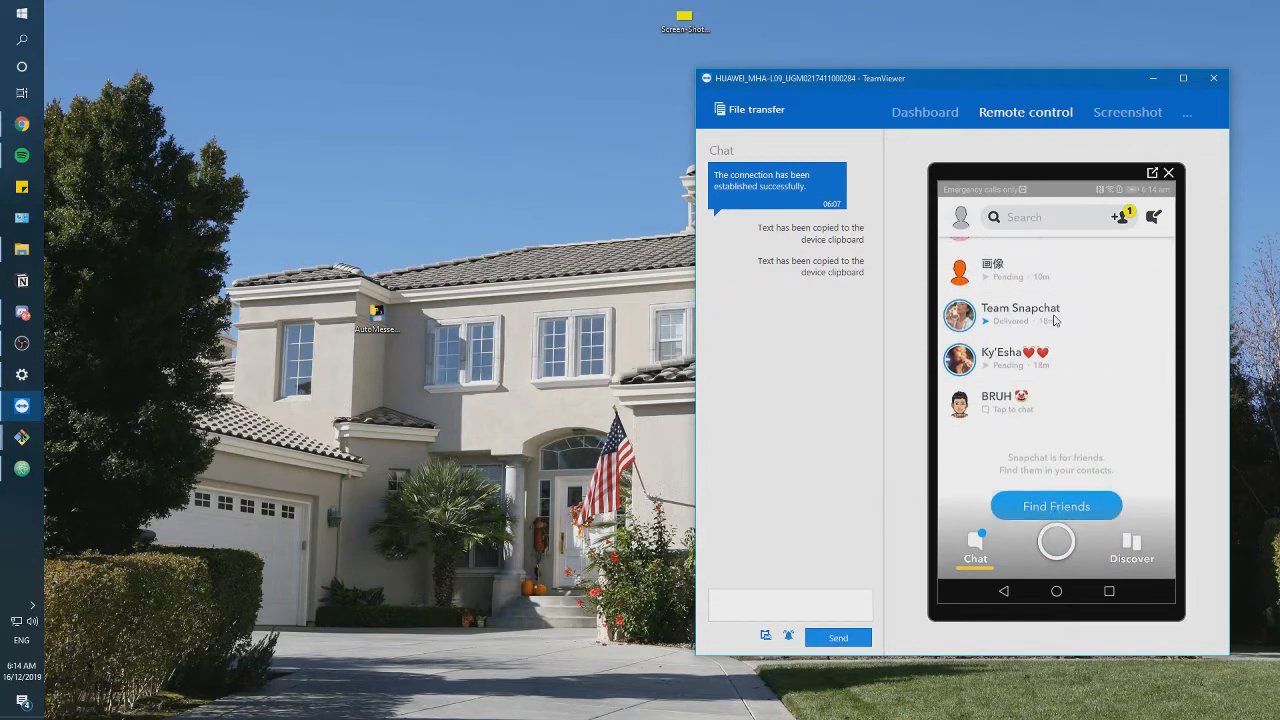
{"action": "left_click_drag", "start_coordinate": [1045, 336], "coordinate": [1040, 440]}
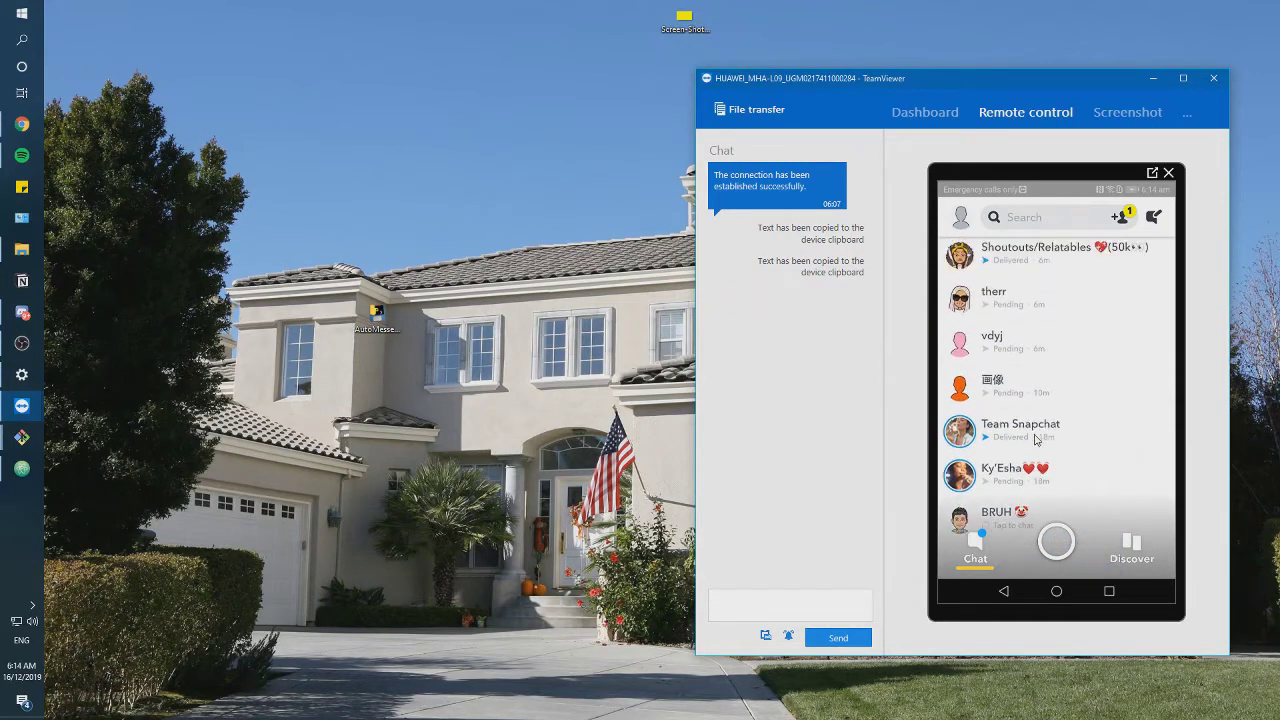